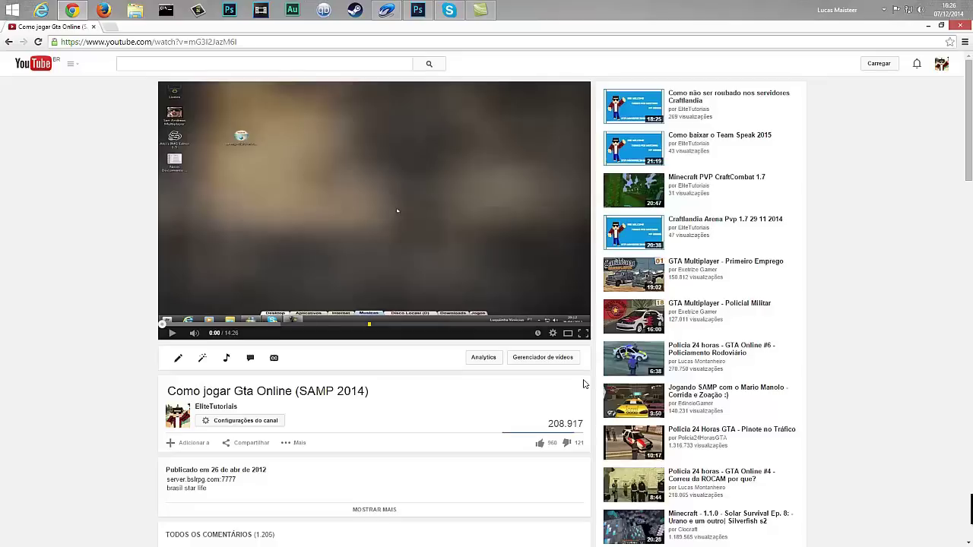
Minimize Chrome with the SA-MP tutorial video so the Windows desktop shows
{"action": "left_click", "coordinate": [929, 27]}
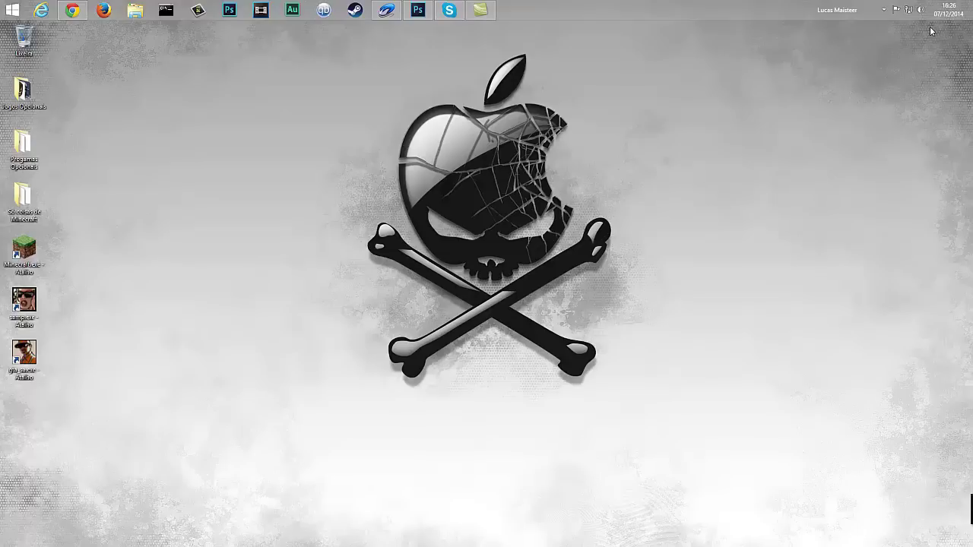
Open File Explorer on Meu computador and enter the Disco Local (C:) drive
{"action": "left_click", "coordinate": [135, 10]}
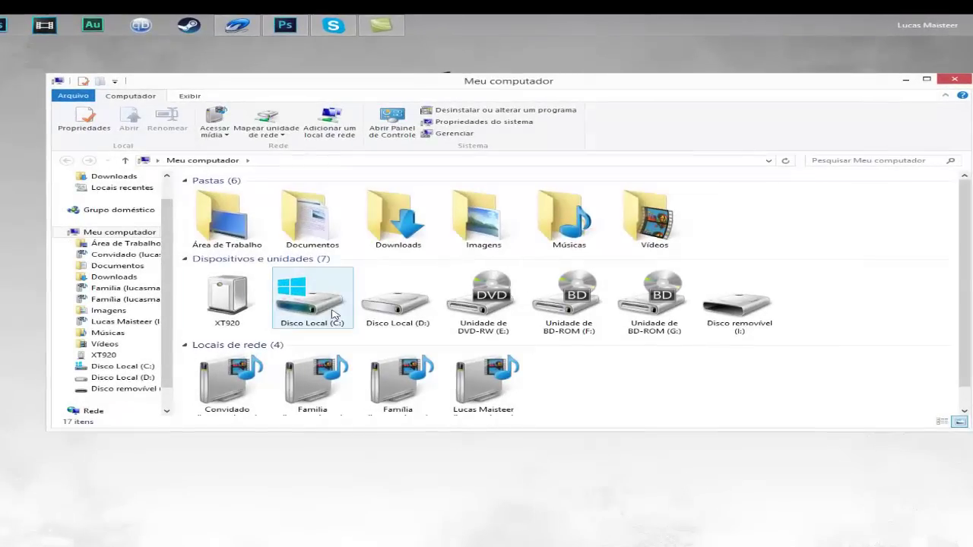
{"action": "double_click", "coordinate": [364, 280]}
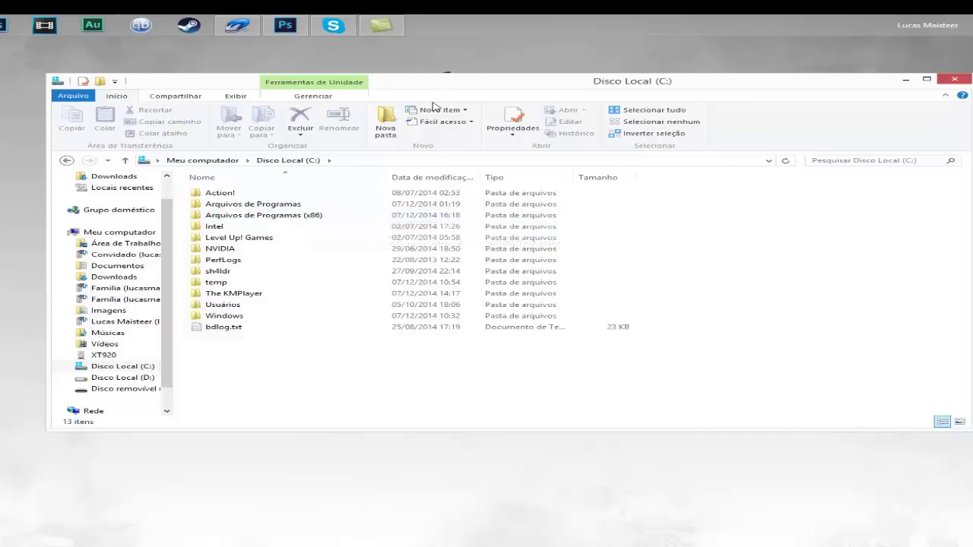
Move the drive window left and open the Arquivos de Programas (x86) folder
{"action": "left_click_drag", "start_coordinate": [443, 87], "coordinate": [266, 98]}
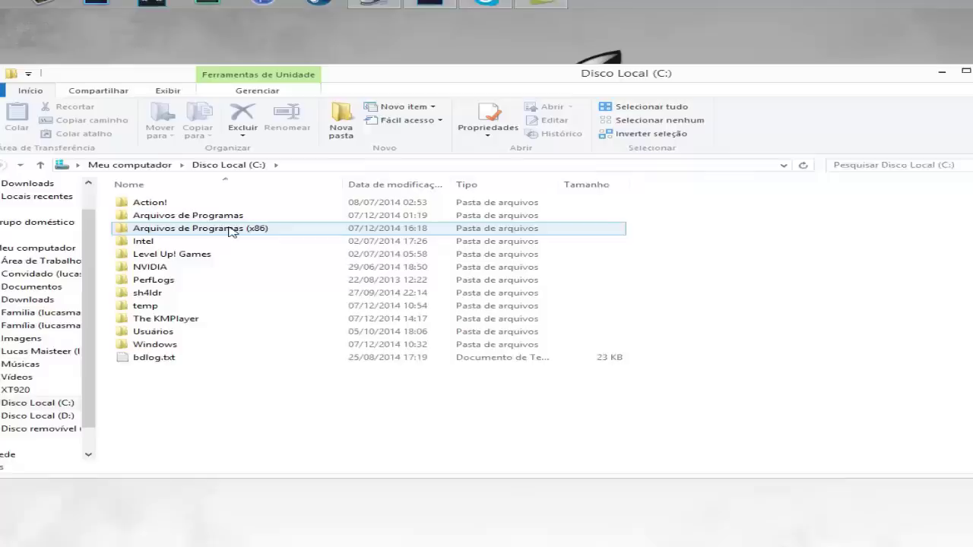
{"action": "mouse_move", "coordinate": [232, 231]}
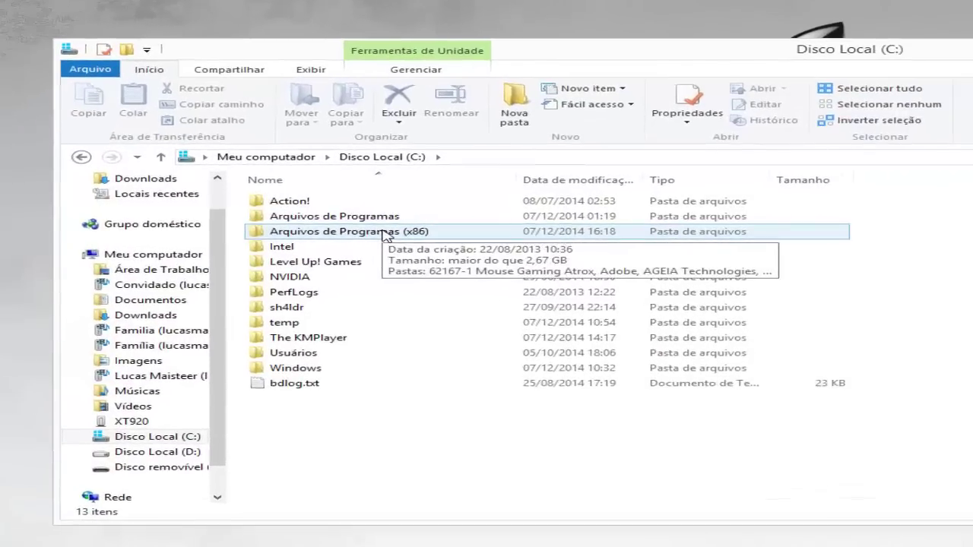
{"action": "double_click", "coordinate": [384, 233]}
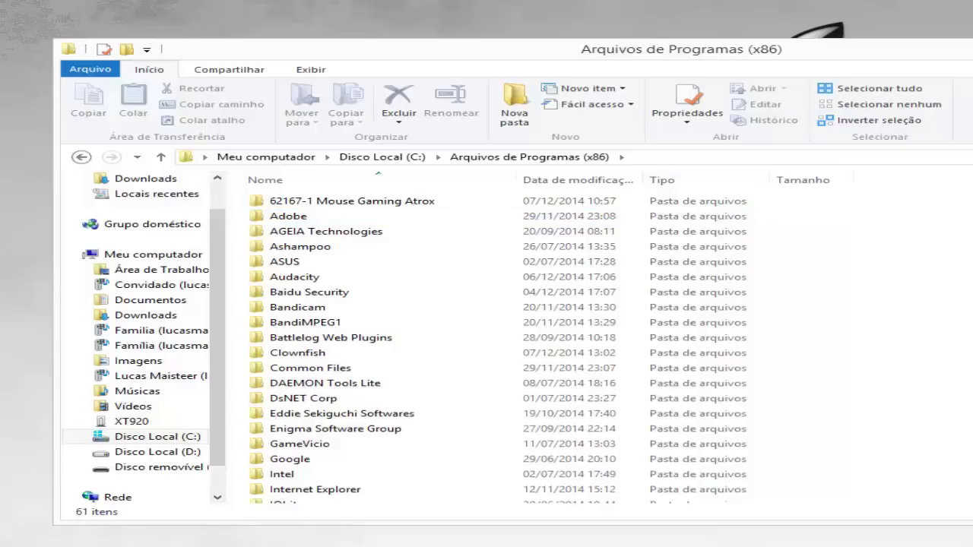
{"action": "scroll", "coordinate": [456, 346], "scroll_direction": "down", "scroll_amount": 9}
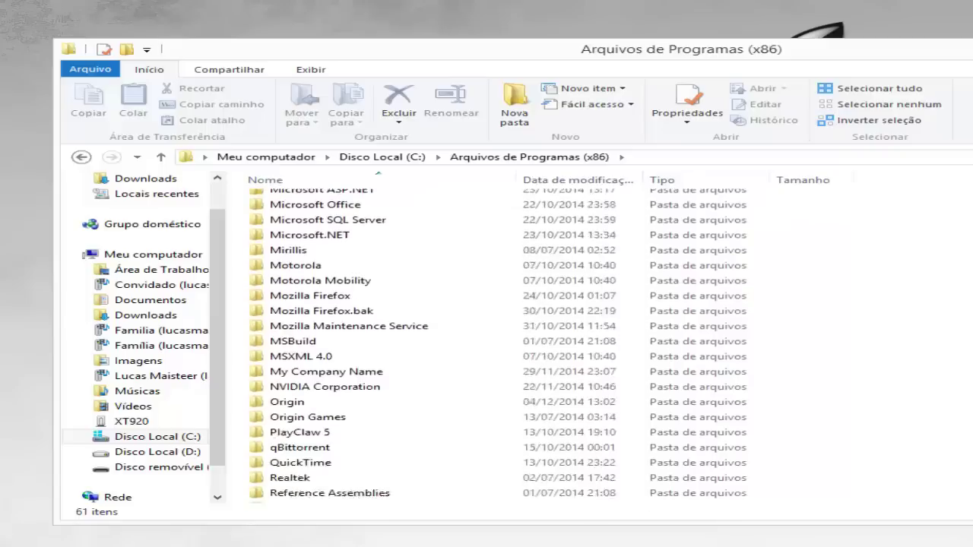
{"action": "scroll", "coordinate": [433, 405], "scroll_direction": "down", "scroll_amount": 2}
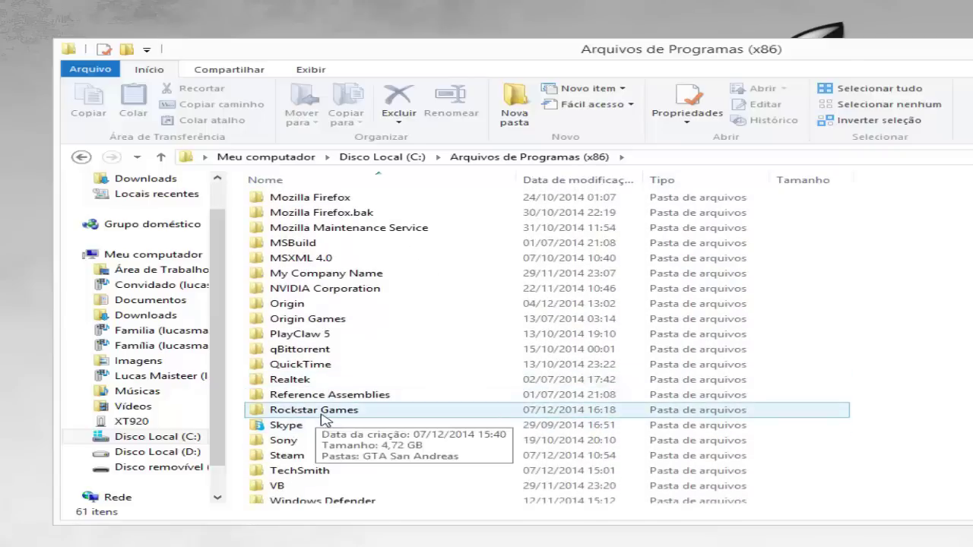
Open Rockstar Games\GTA San Andreas and scroll through its 34 files
{"action": "double_click", "coordinate": [322, 415]}
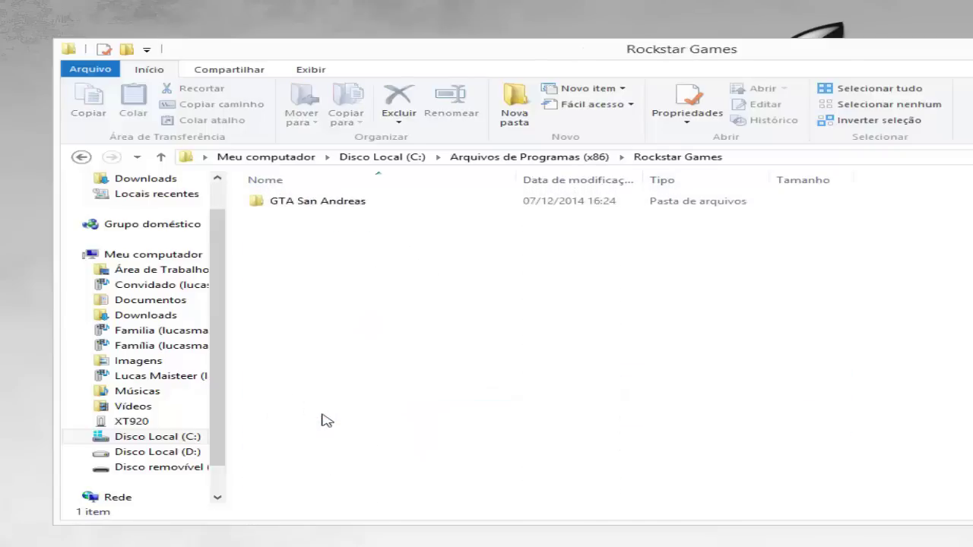
{"action": "double_click", "coordinate": [323, 201]}
{"action": "scroll", "coordinate": [334, 204], "scroll_direction": "down", "scroll_amount": 5}
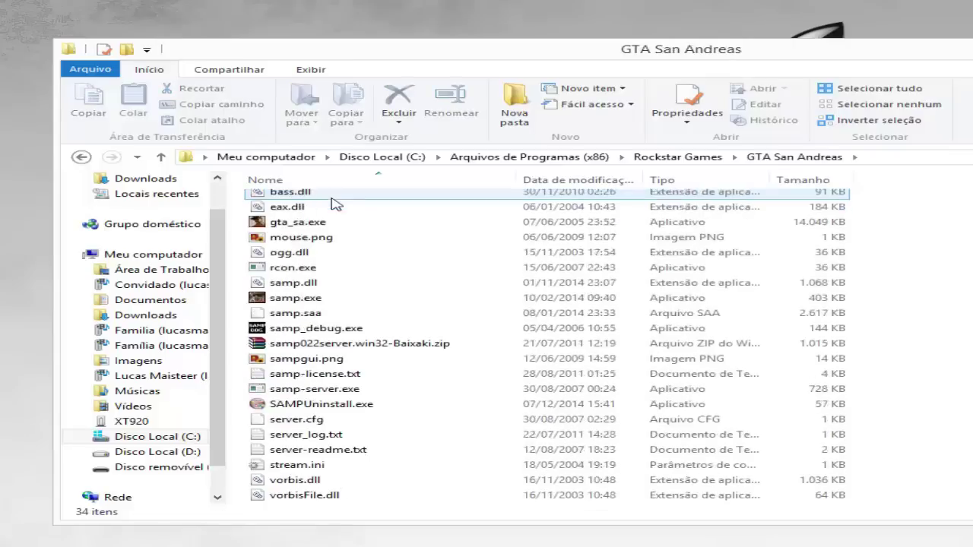
{"action": "scroll", "coordinate": [327, 300], "scroll_direction": "up", "scroll_amount": 4}
{"action": "scroll", "coordinate": [329, 304], "scroll_direction": "down", "scroll_amount": 3}
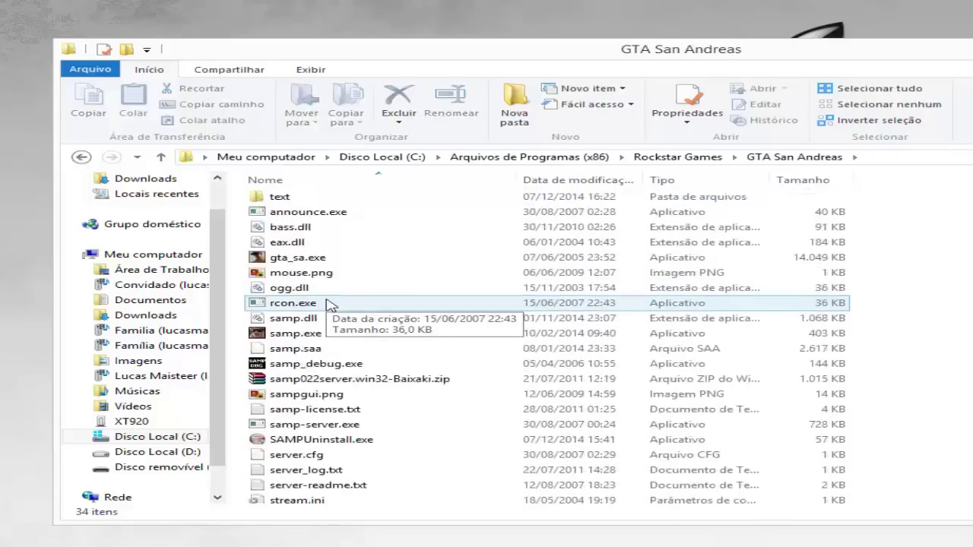
{"action": "scroll", "coordinate": [327, 305], "scroll_direction": "up", "scroll_amount": 4}
{"action": "scroll", "coordinate": [461, 391], "scroll_direction": "down", "scroll_amount": 4}
{"action": "scroll", "coordinate": [456, 390], "scroll_direction": "up", "scroll_amount": 4}
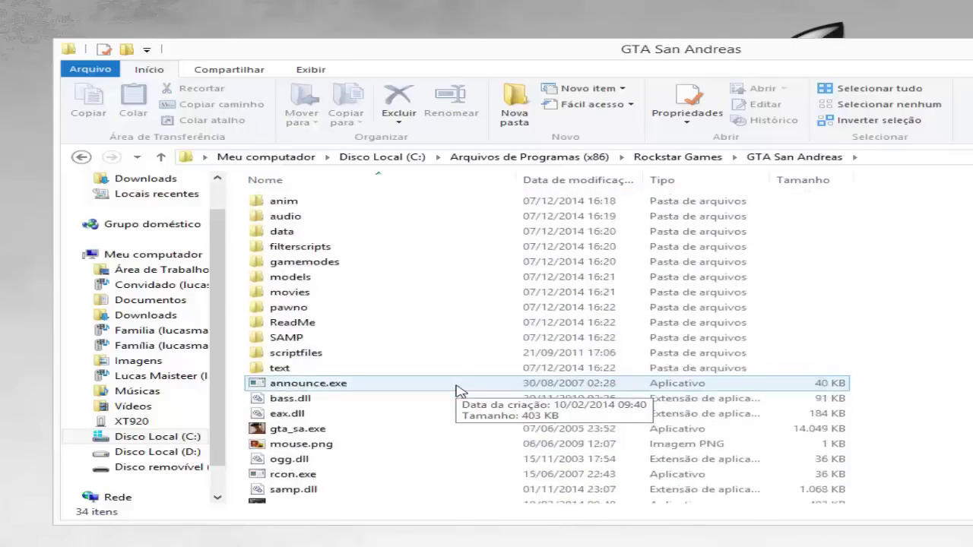
{"action": "scroll", "coordinate": [460, 391], "scroll_direction": "down", "scroll_amount": 4}
{"action": "scroll", "coordinate": [460, 391], "scroll_direction": "up", "scroll_amount": 3}
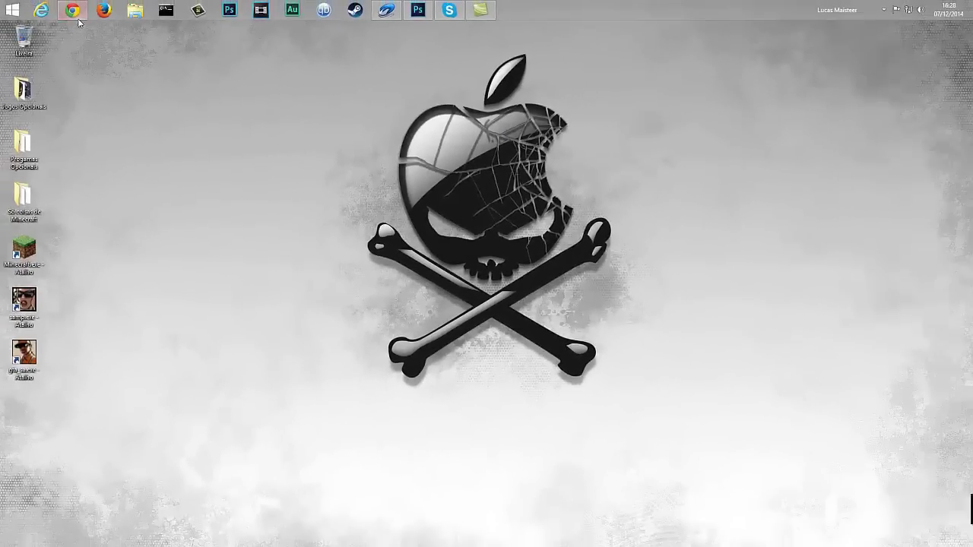
Drag a selection box over the desktop icons below the Minecraft shortcut
{"action": "mouse_move", "coordinate": [79, 20]}
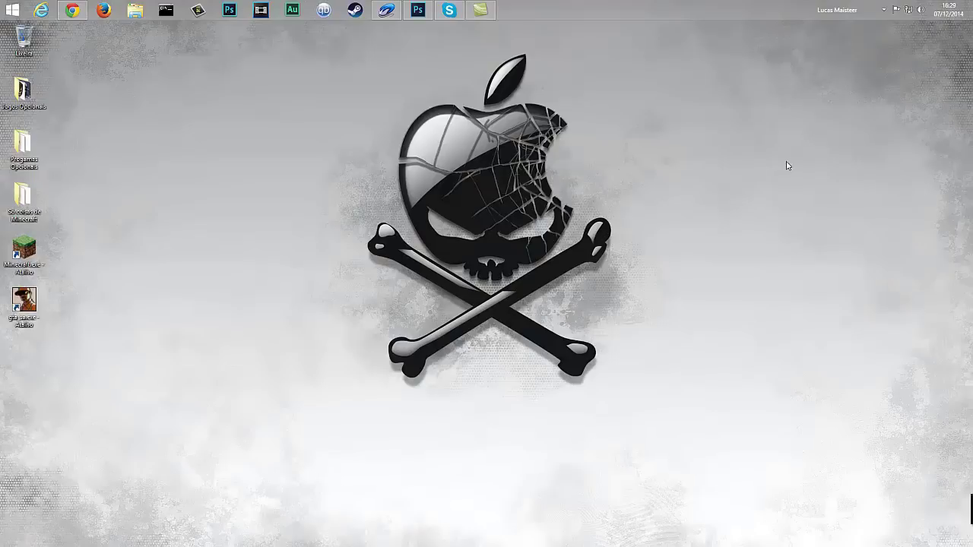
{"action": "left_click_drag", "start_coordinate": [720, 394], "coordinate": [228, 49]}
Open the gta_sa shortcut's file location and reveal its full folder path
{"action": "right_click", "coordinate": [27, 312]}
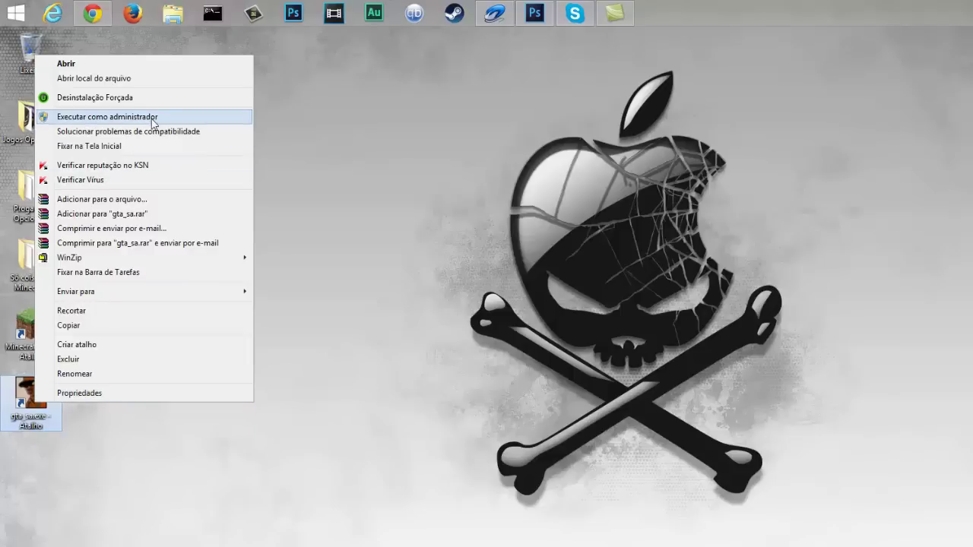
{"action": "left_click", "coordinate": [170, 80]}
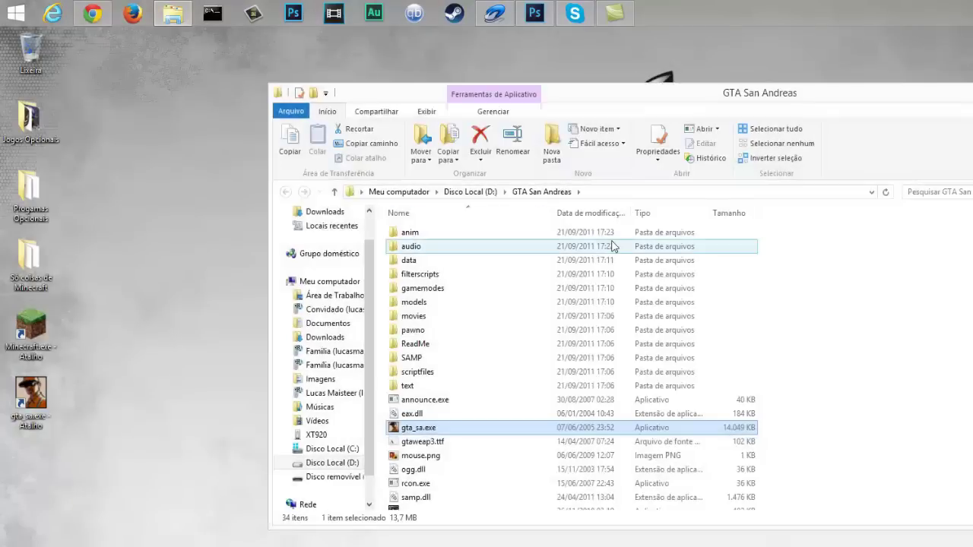
{"action": "left_click", "coordinate": [632, 188]}
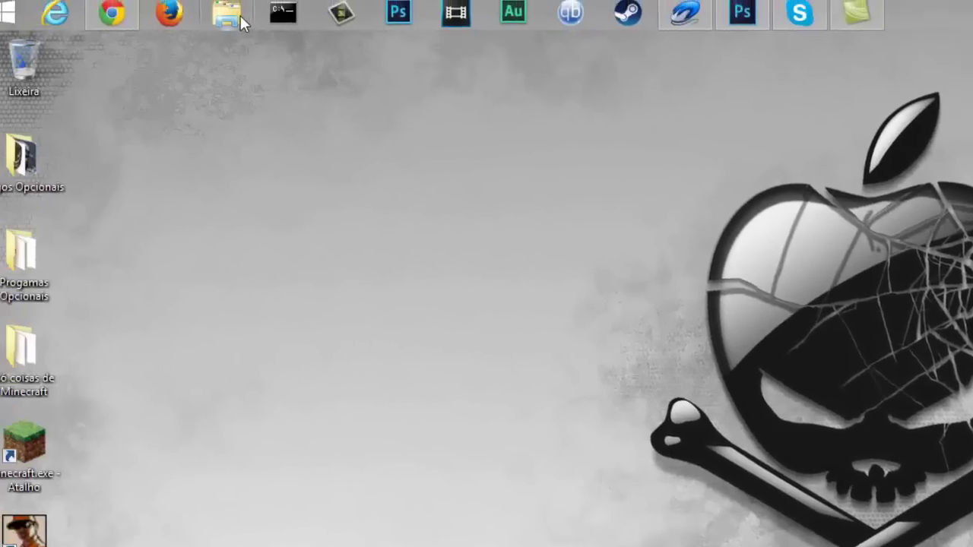
Browse Meu computador to the GTA San Andreas folder on Disco Local (D:)
{"action": "left_click", "coordinate": [244, 22]}
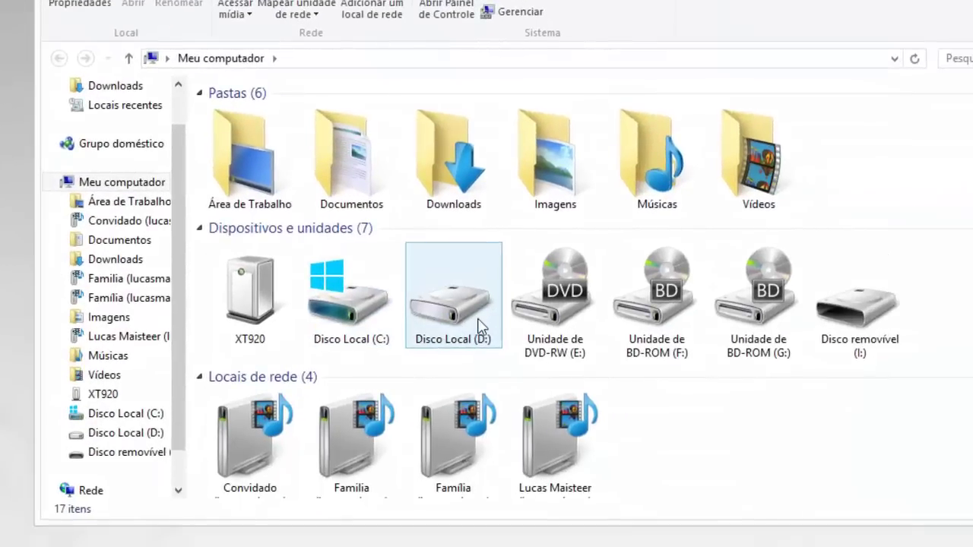
{"action": "double_click", "coordinate": [477, 321]}
{"action": "left_click", "coordinate": [306, 181]}
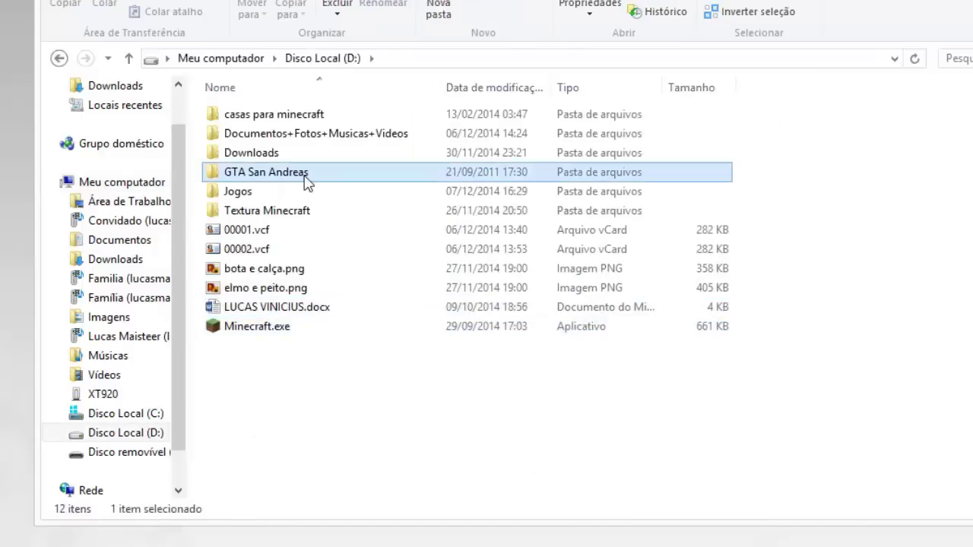
{"action": "double_click", "coordinate": [306, 181]}
{"action": "scroll", "coordinate": [559, 342], "scroll_direction": "down", "scroll_amount": 5}
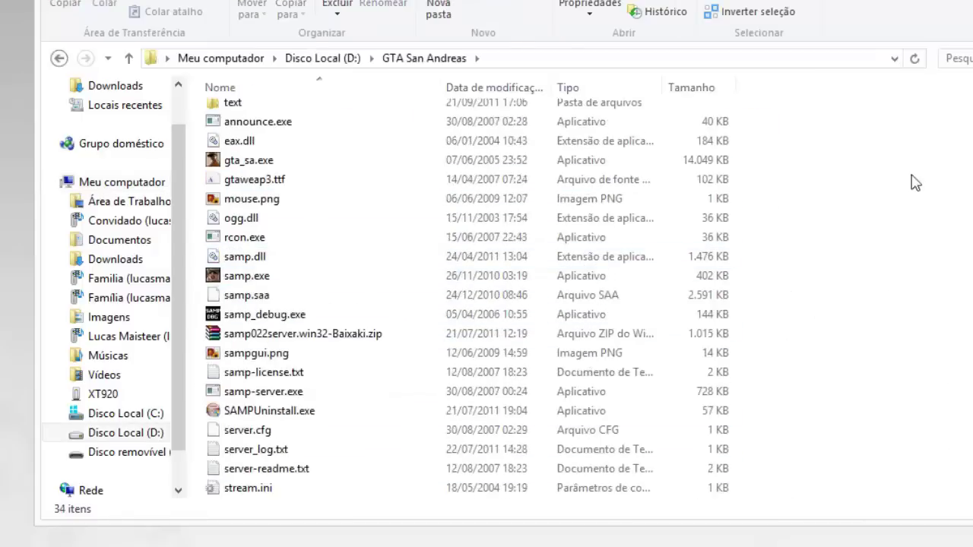
{"action": "scroll", "coordinate": [966, 247], "scroll_direction": "up", "scroll_amount": 4}
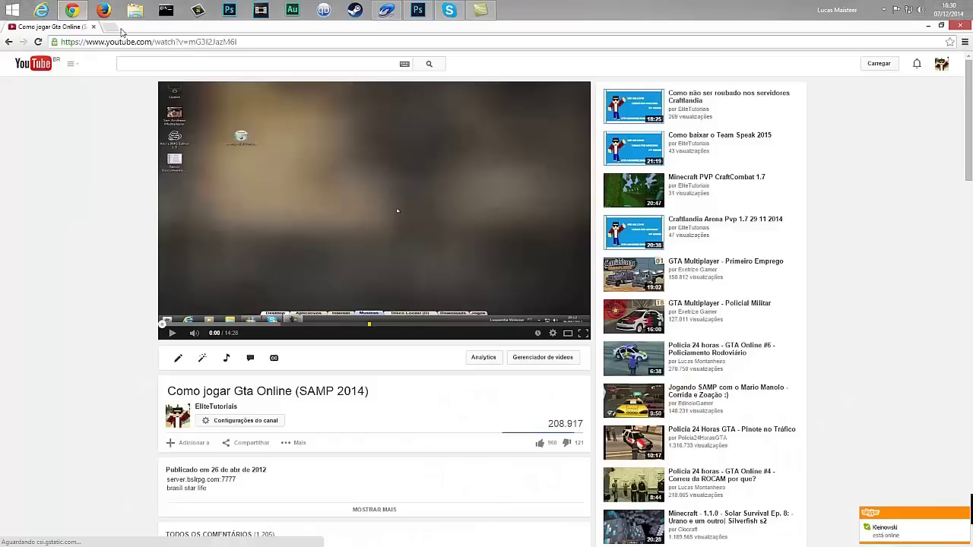
{"action": "left_click", "coordinate": [121, 30]}
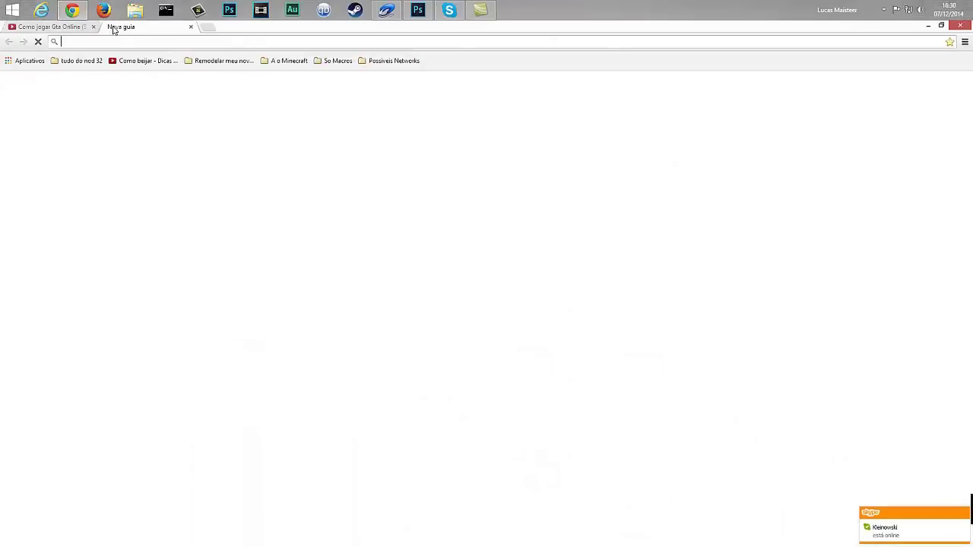
{"action": "type", "text": "samp gt"}
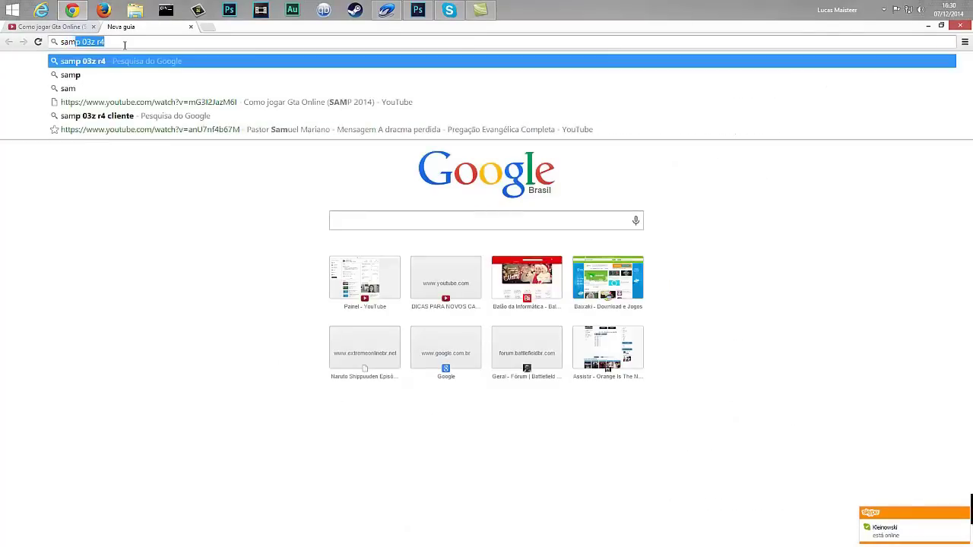
{"action": "type", "text": "a san andrea\\s"}
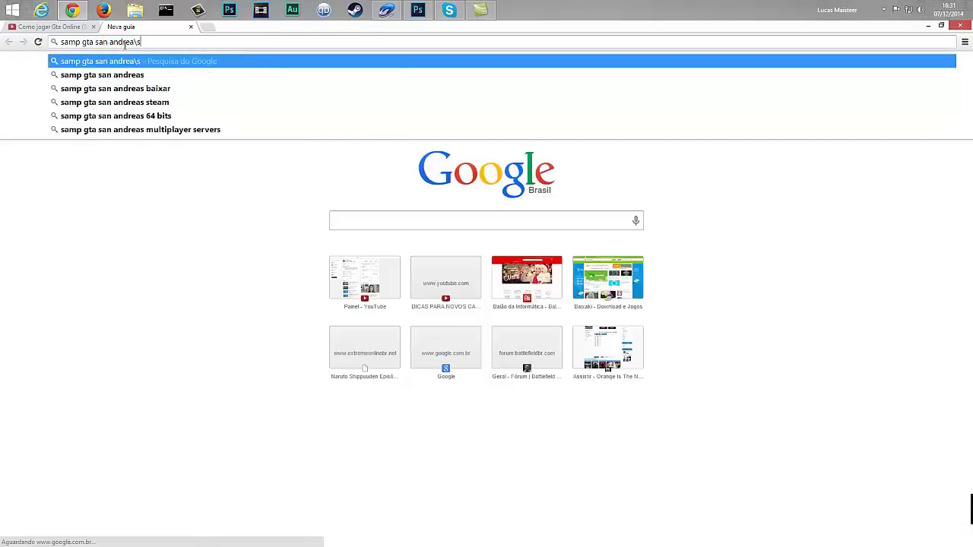
{"action": "key", "text": "BackSpace"}
{"action": "key", "text": "BackSpace"}
{"action": "type", "text": "s"}
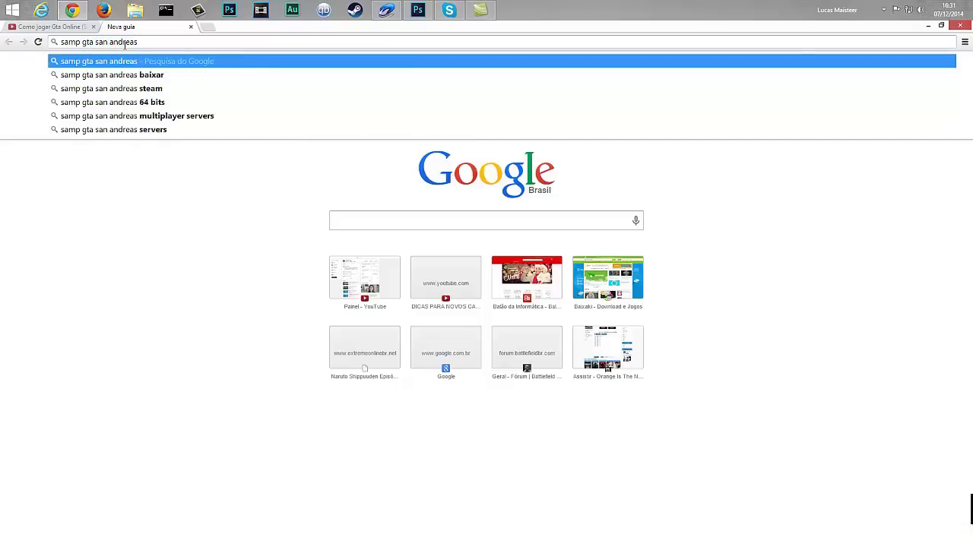
{"action": "key", "text": "Return"}
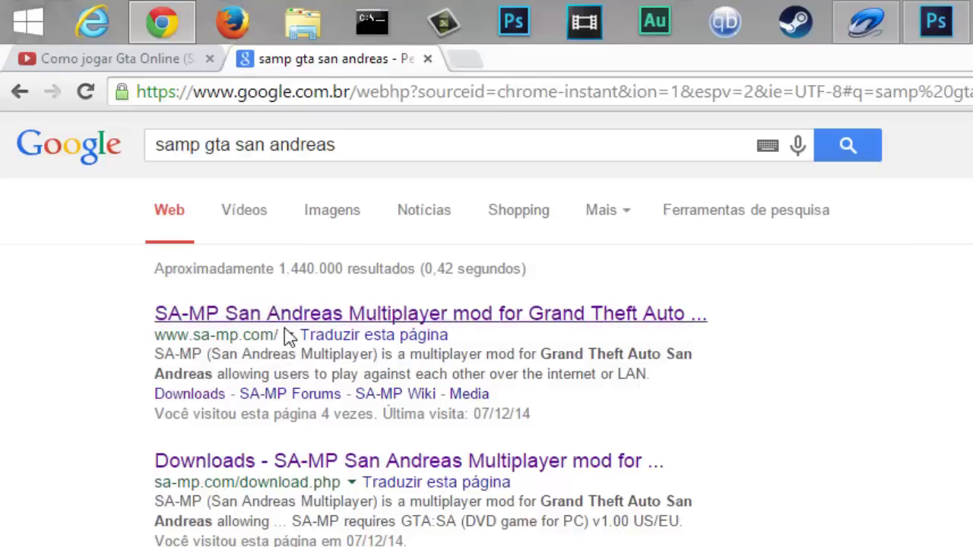
{"action": "left_click", "coordinate": [332, 314]}
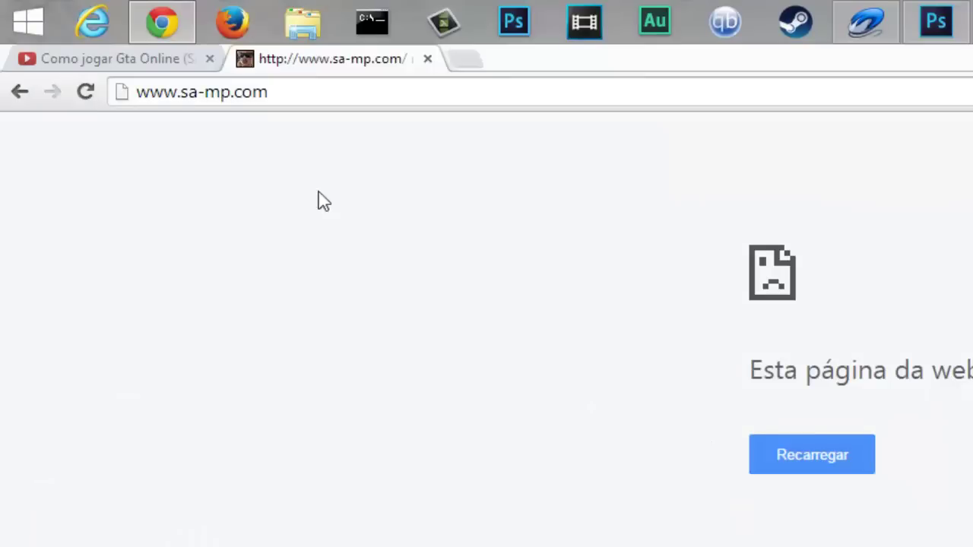
{"action": "left_click", "coordinate": [784, 464]}
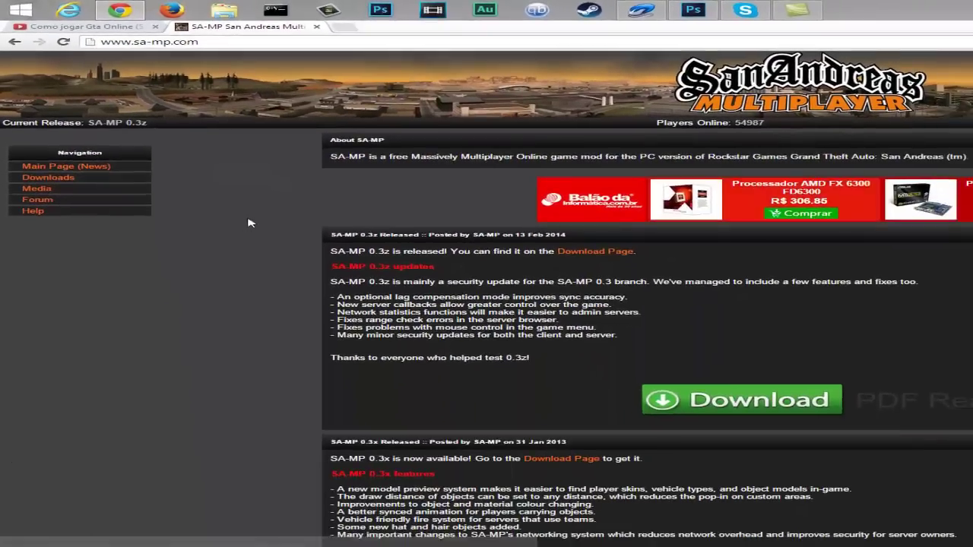
{"action": "scroll", "coordinate": [274, 219], "scroll_direction": "down", "scroll_amount": 1}
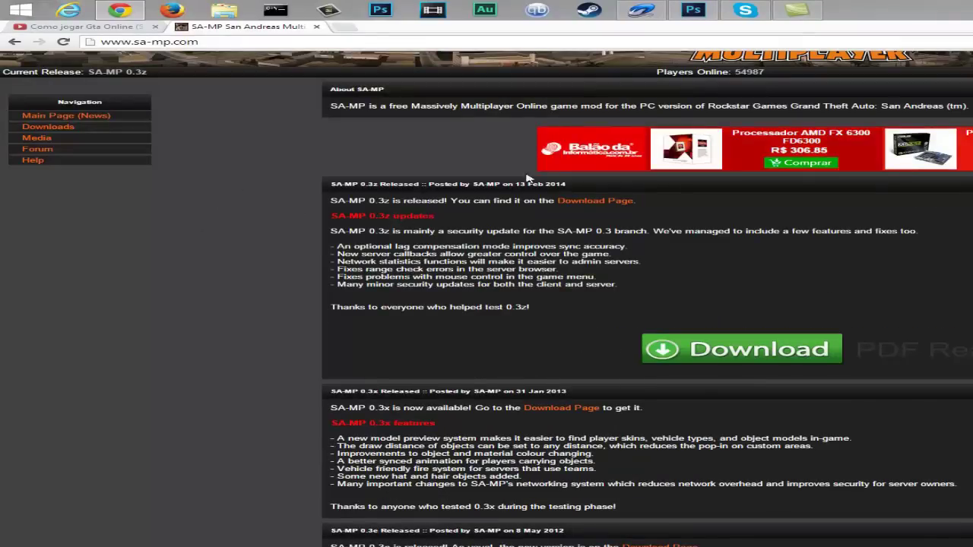
{"action": "scroll", "coordinate": [84, 196], "scroll_direction": "up", "scroll_amount": 1}
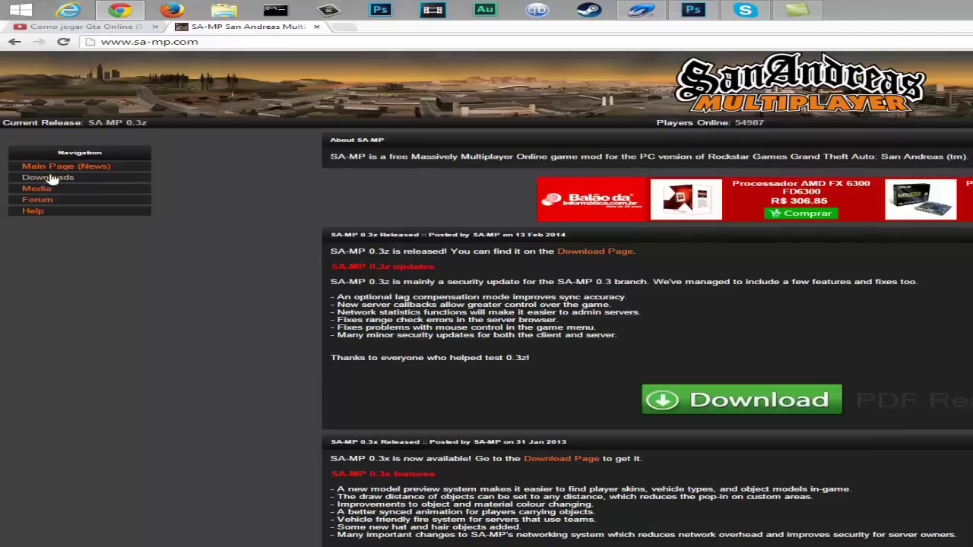
{"action": "left_click", "coordinate": [49, 177]}
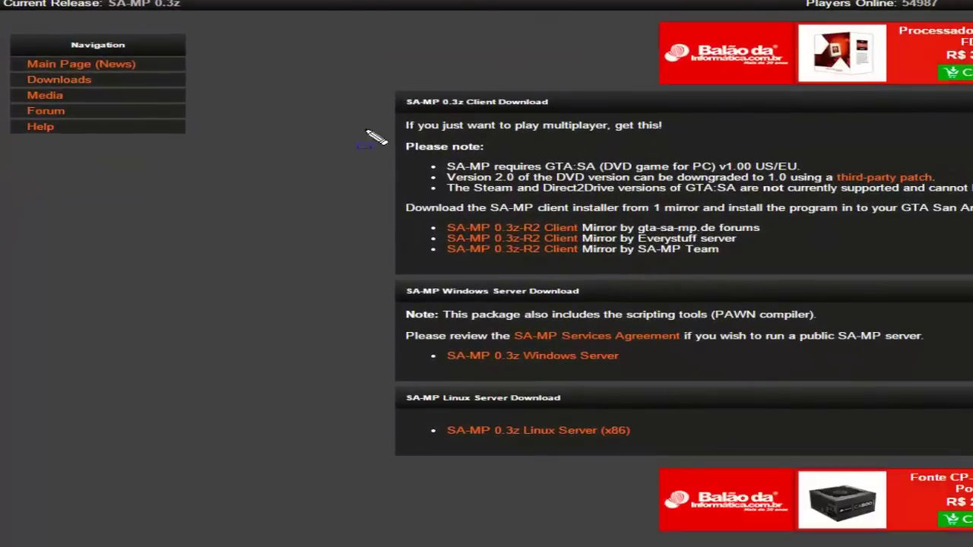
{"action": "left_click_drag", "start_coordinate": [337, 64], "coordinate": [972, 304]}
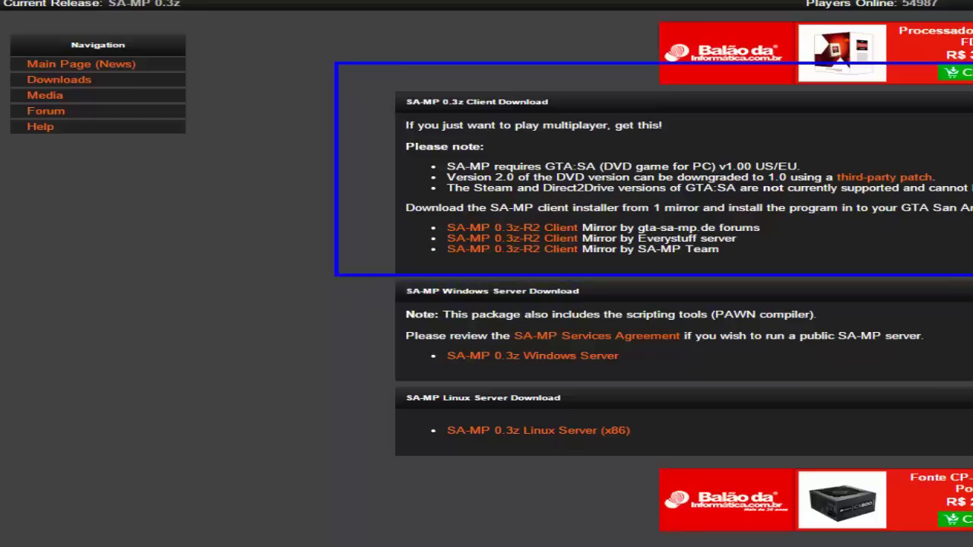
{"action": "left_click_drag", "start_coordinate": [403, 216], "coordinate": [578, 266]}
{"action": "mouse_move", "coordinate": [596, 387]}
{"action": "left_mouse_down"}
{"action": "mouse_move", "coordinate": [948, 390]}
{"action": "mouse_move", "coordinate": [972, 366]}
{"action": "left_mouse_up"}
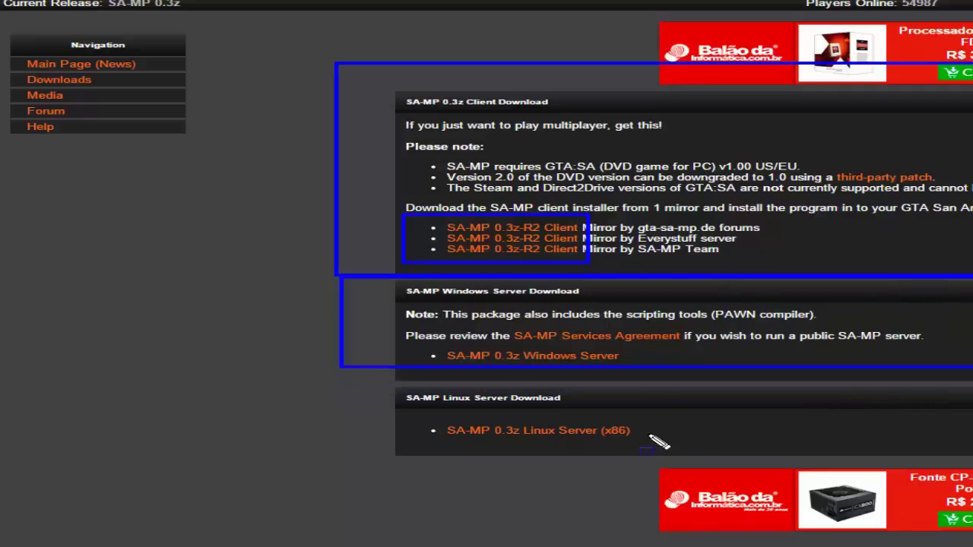
{"action": "mouse_move", "coordinate": [328, 384]}
{"action": "left_mouse_down"}
{"action": "mouse_move", "coordinate": [618, 460]}
{"action": "mouse_move", "coordinate": [651, 432]}
{"action": "mouse_move", "coordinate": [708, 452]}
{"action": "mouse_move", "coordinate": [666, 441]}
{"action": "mouse_move", "coordinate": [666, 457]}
{"action": "mouse_move", "coordinate": [673, 453]}
{"action": "left_mouse_up"}
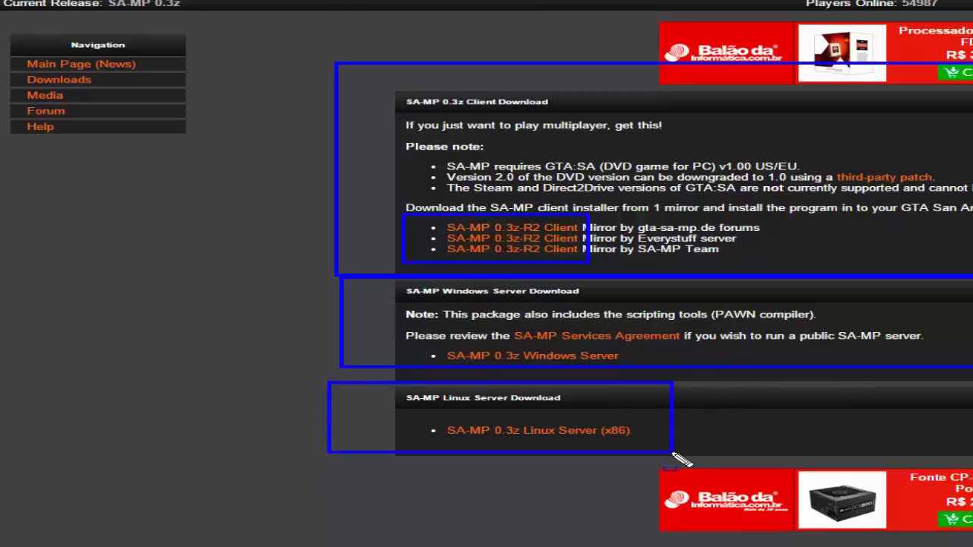
{"action": "left_click_drag", "start_coordinate": [673, 454], "coordinate": [674, 454]}
{"action": "mouse_move", "coordinate": [399, 333]}
{"action": "left_mouse_down"}
{"action": "mouse_move", "coordinate": [523, 380]}
{"action": "mouse_move", "coordinate": [675, 372]}
{"action": "left_mouse_up"}
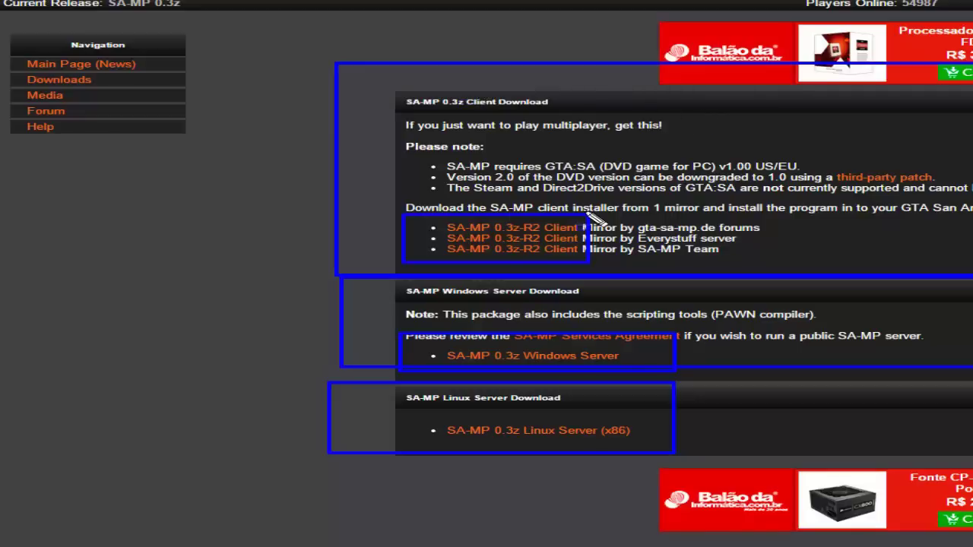
{"action": "key", "text": "Escape"}
{"action": "key", "text": "ctrl+2"}
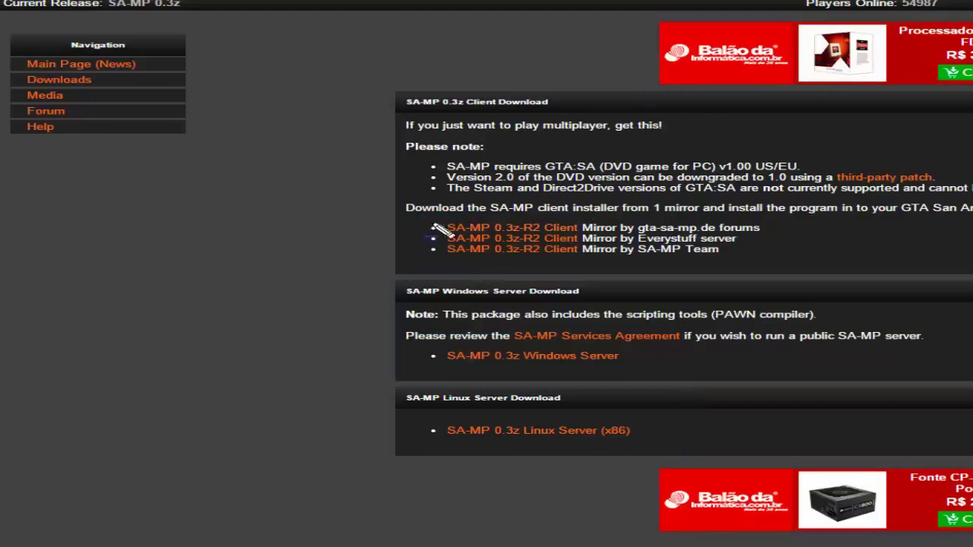
{"action": "mouse_move", "coordinate": [395, 205]}
{"action": "left_mouse_down"}
{"action": "mouse_move", "coordinate": [608, 267]}
{"action": "mouse_move", "coordinate": [598, 262]}
{"action": "left_mouse_up"}
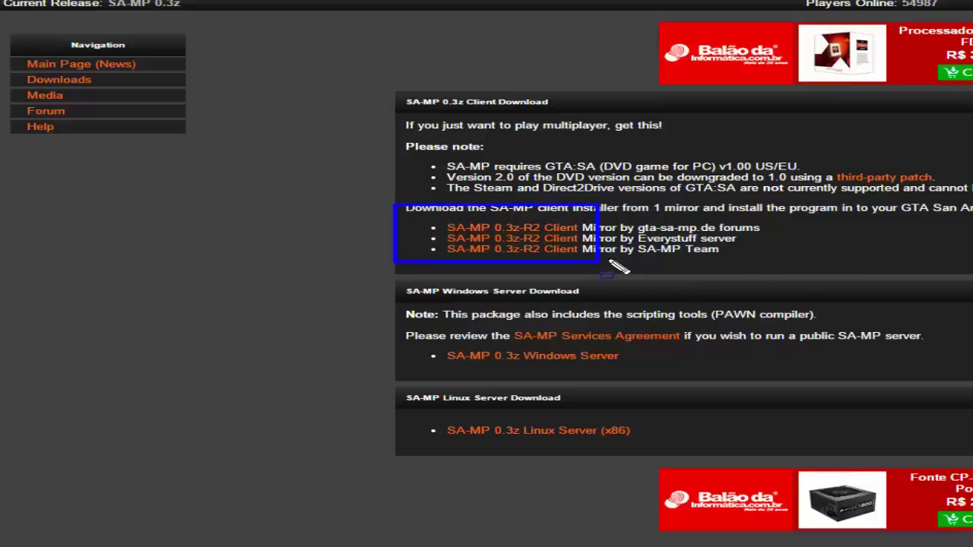
{"action": "key", "text": "e"}
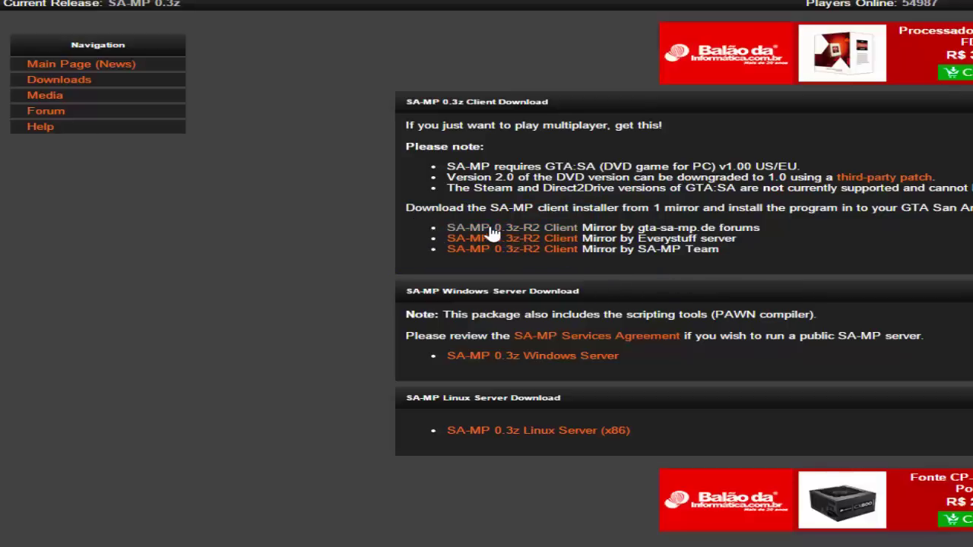
Download the SA-MP 0.3z-R2 client and show the installer in the Downloads folder
{"action": "left_click", "coordinate": [491, 229]}
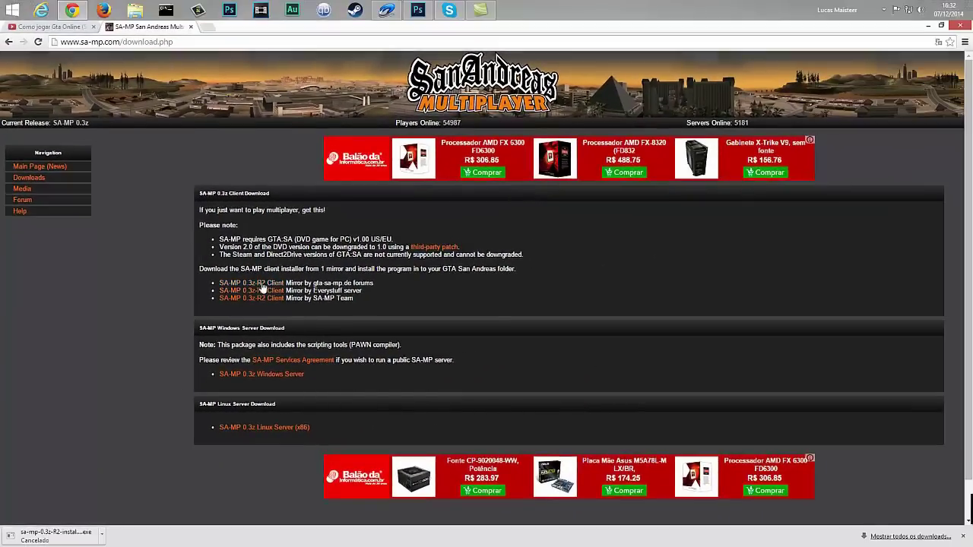
{"action": "left_click", "coordinate": [210, 29]}
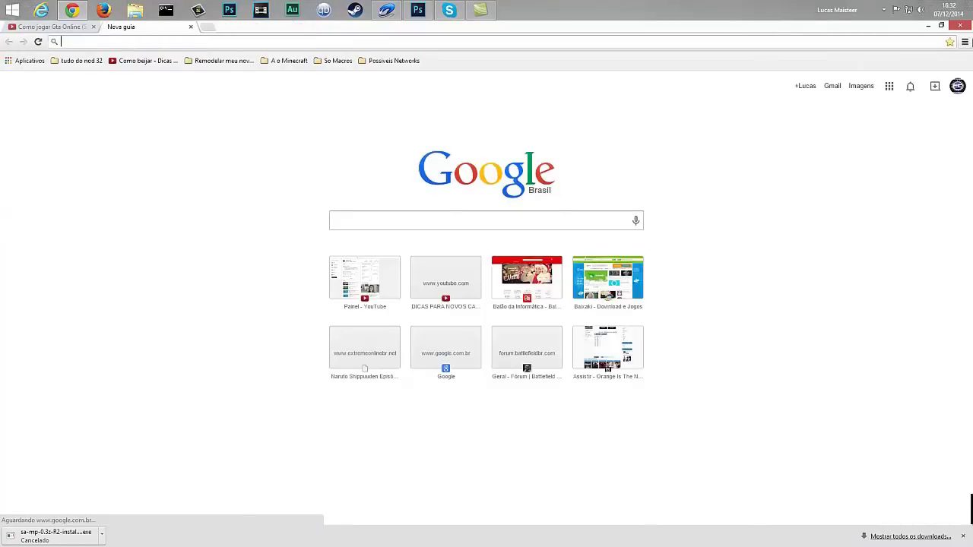
{"action": "left_click", "coordinate": [965, 41]}
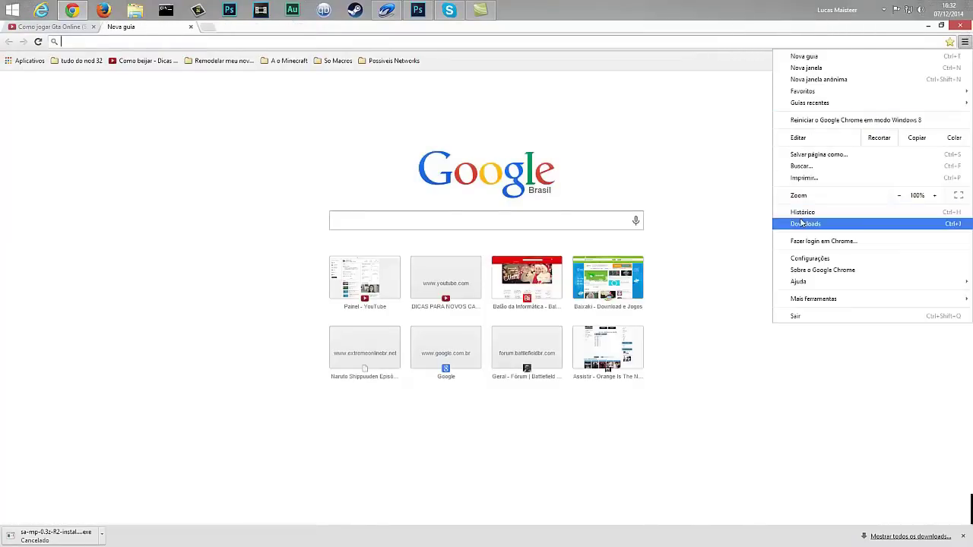
{"action": "left_click", "coordinate": [783, 222]}
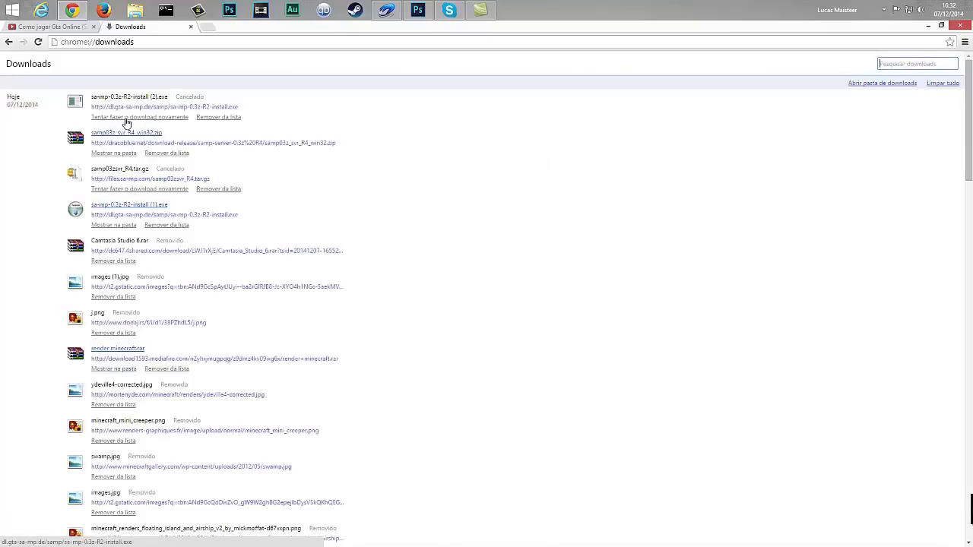
{"action": "left_click", "coordinate": [119, 228]}
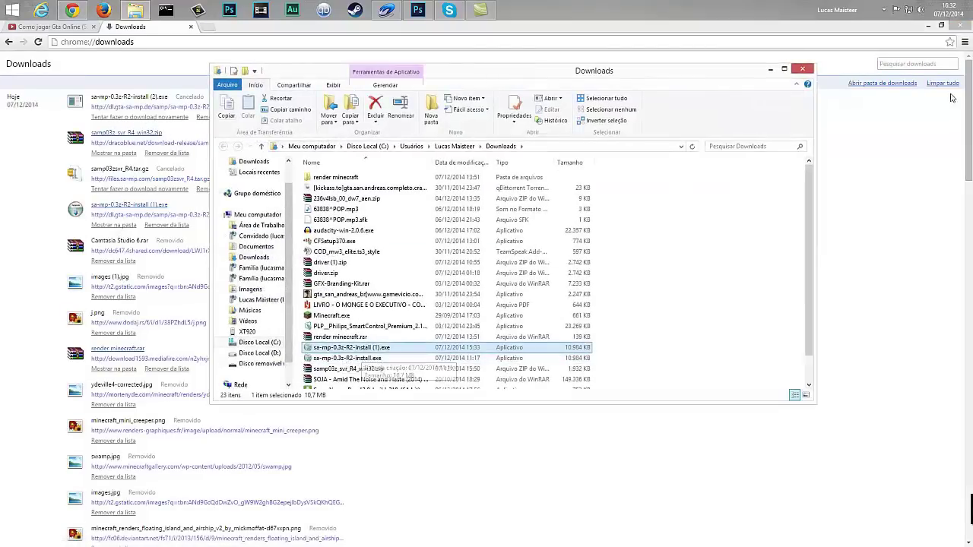
Run sa-mp-0.3z-R2-install.exe, accept the license and install into the default GTA folder
{"action": "left_click", "coordinate": [920, 25]}
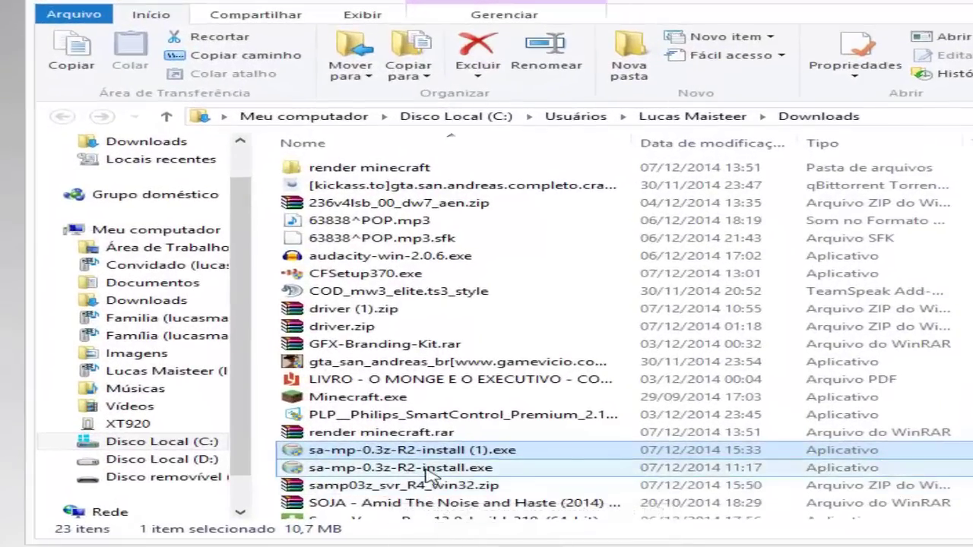
{"action": "double_click", "coordinate": [432, 473]}
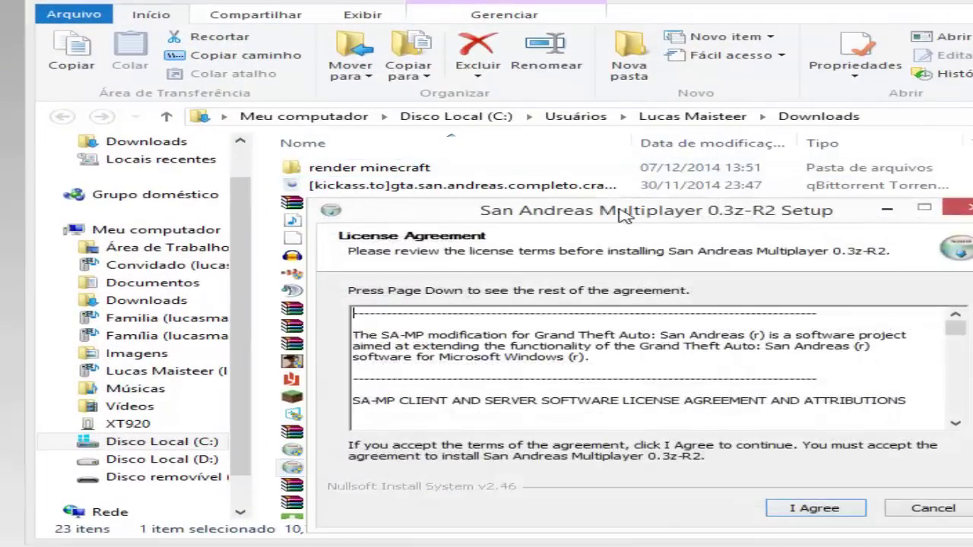
{"action": "left_click_drag", "start_coordinate": [624, 216], "coordinate": [737, 75]}
{"action": "left_click", "coordinate": [962, 372]}
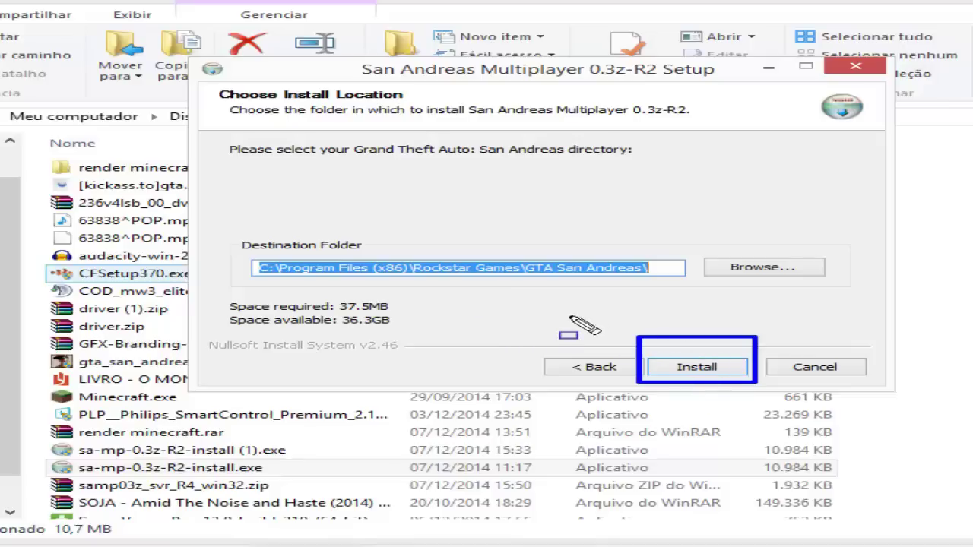
{"action": "left_click", "coordinate": [717, 368]}
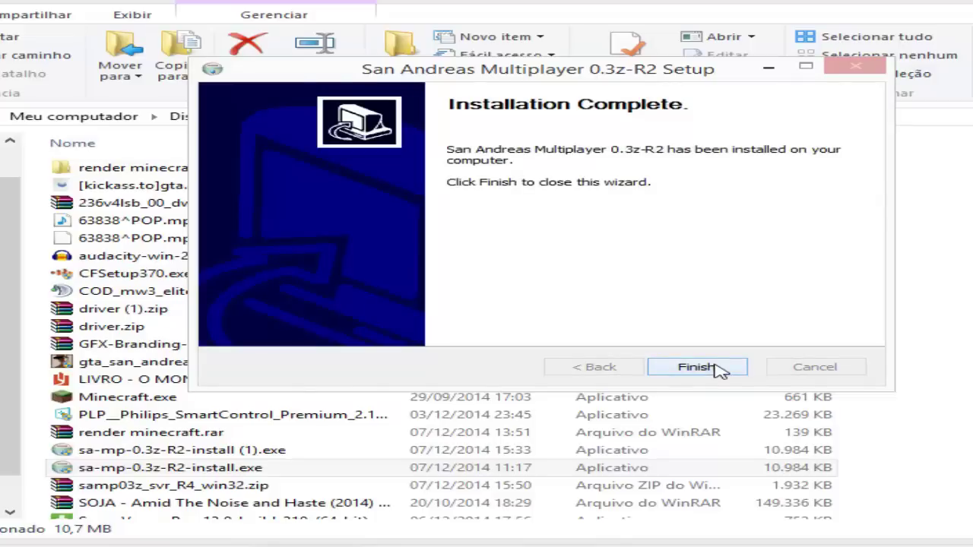
{"action": "left_click", "coordinate": [698, 368]}
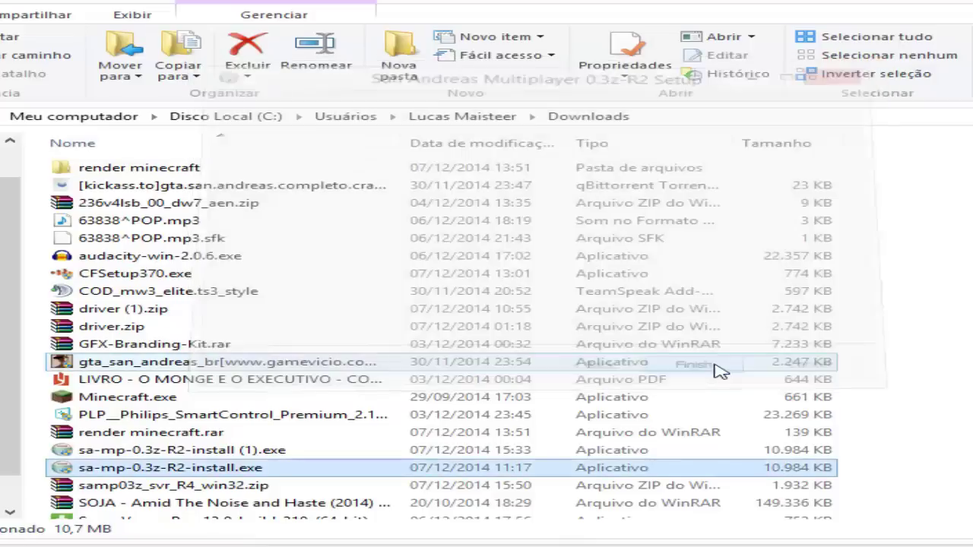
Launch the SA-MP installer again, then cancel and confirm quitting the setup
{"action": "double_click", "coordinate": [313, 471]}
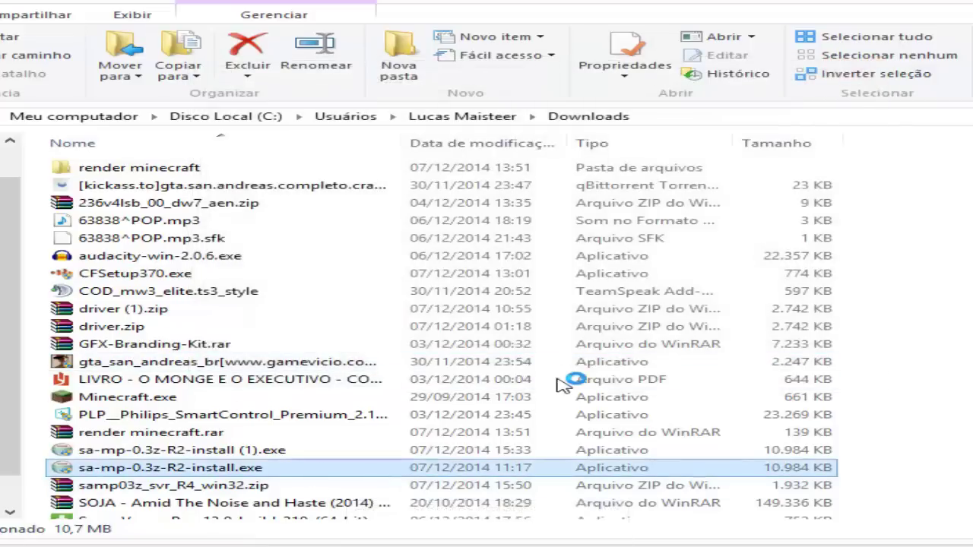
{"action": "left_click", "coordinate": [741, 208]}
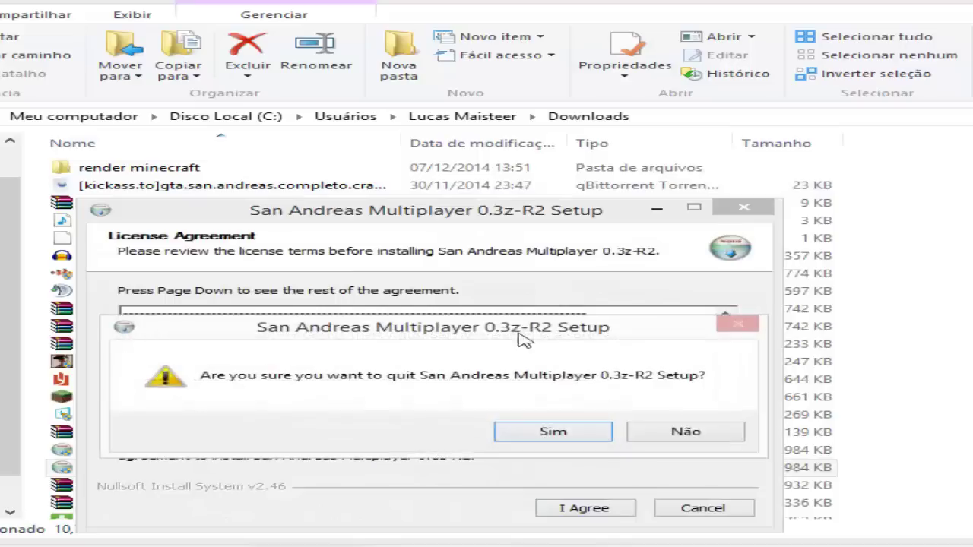
{"action": "left_click", "coordinate": [718, 432]}
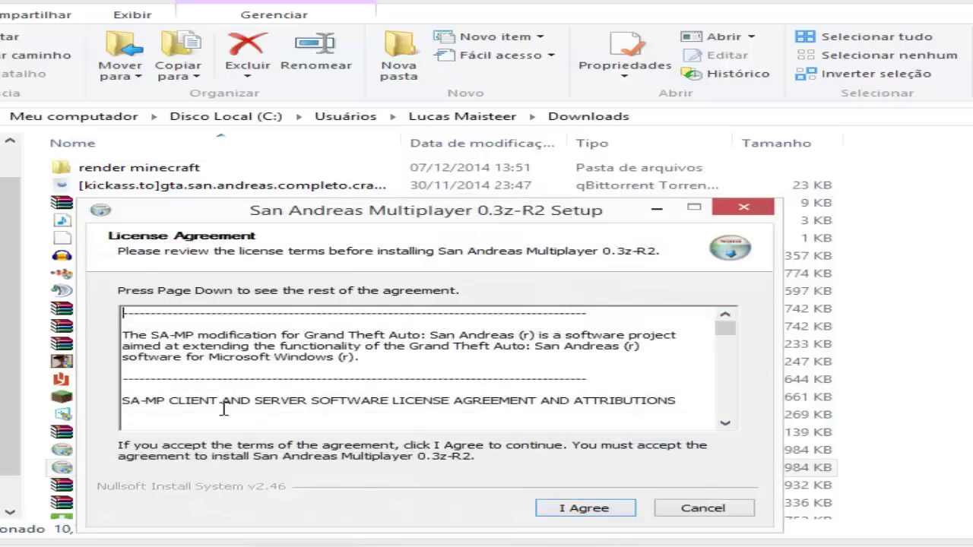
{"action": "left_click", "coordinate": [730, 521]}
{"action": "left_click", "coordinate": [674, 432]}
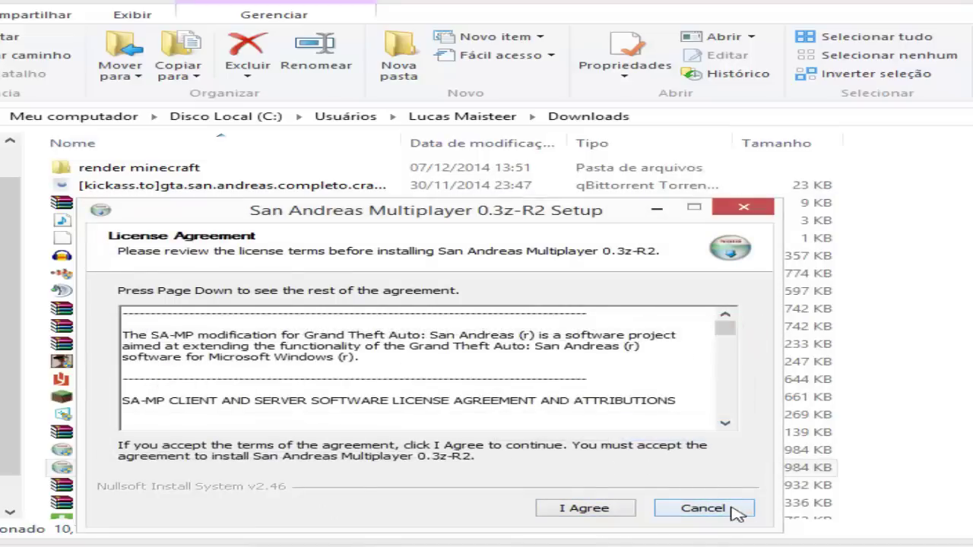
{"action": "left_click", "coordinate": [734, 512]}
{"action": "left_click", "coordinate": [532, 432]}
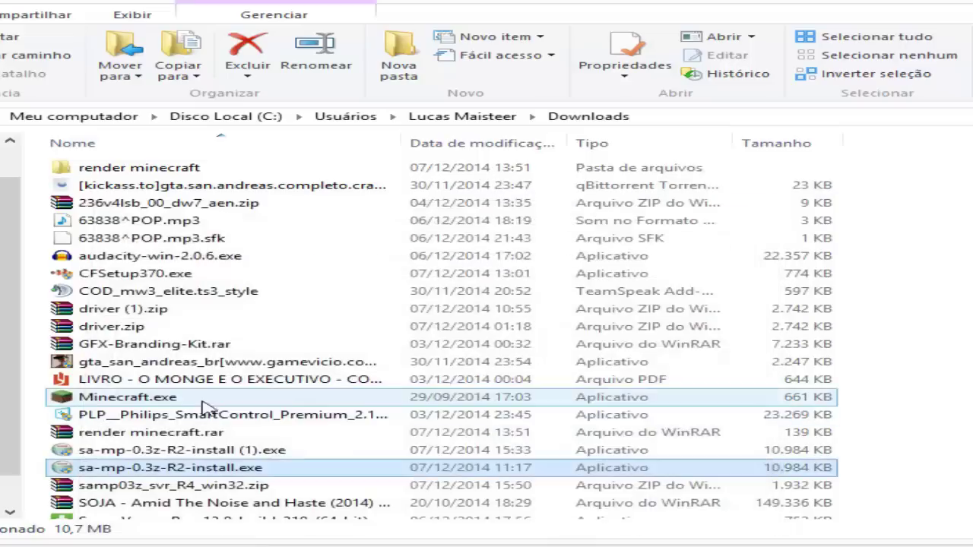
Run the installer as administrator and accept the license agreement
{"action": "right_click", "coordinate": [159, 469]}
{"action": "left_click", "coordinate": [291, 58]}
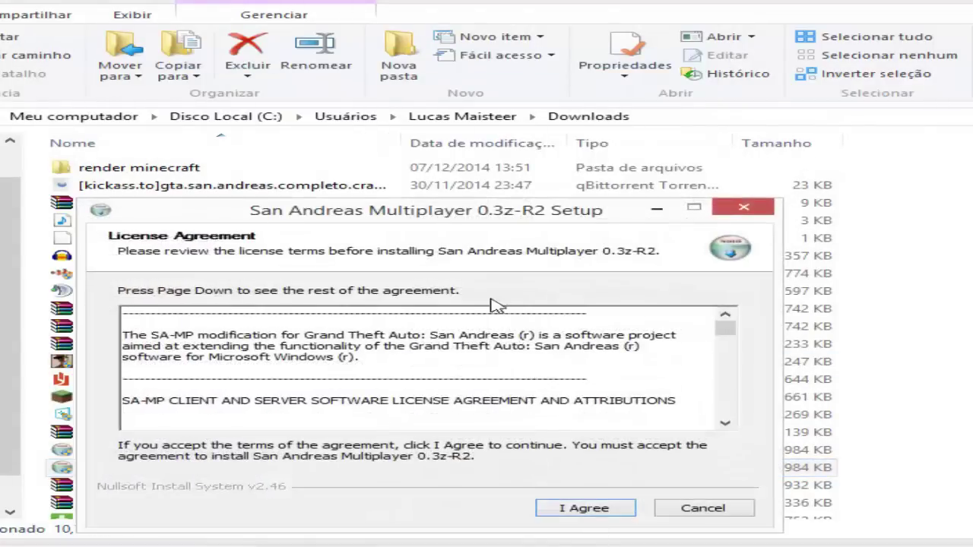
{"action": "left_click", "coordinate": [633, 508]}
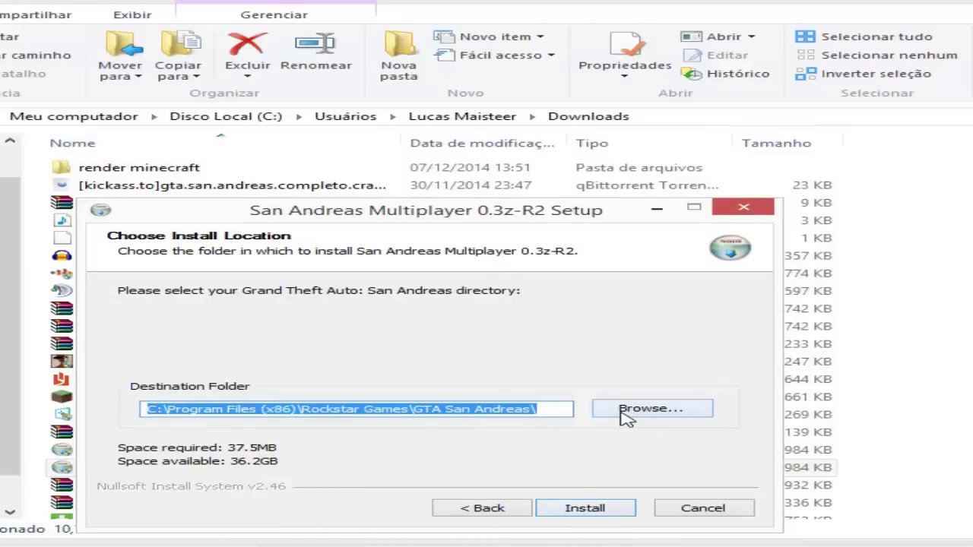
{"action": "left_click", "coordinate": [548, 405]}
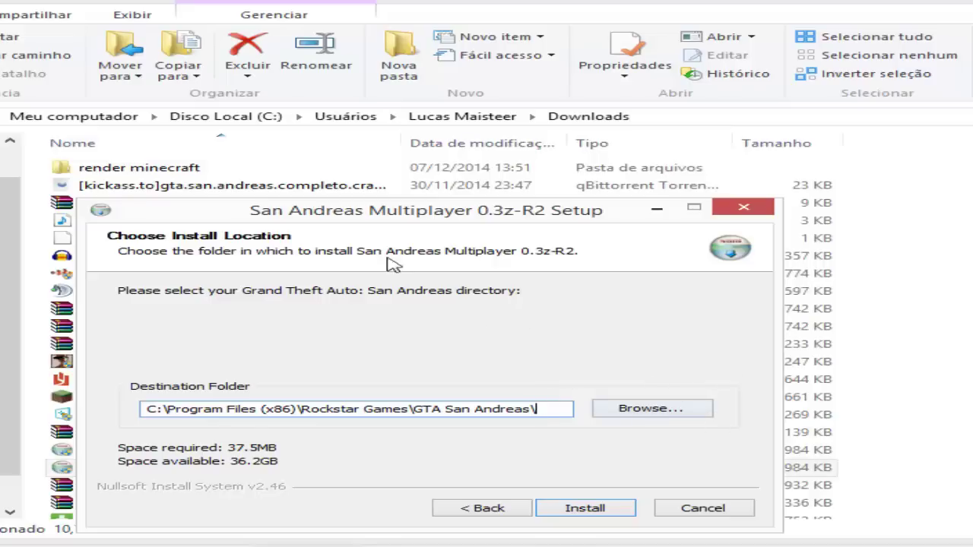
{"action": "left_click_drag", "start_coordinate": [439, 215], "coordinate": [599, 177]}
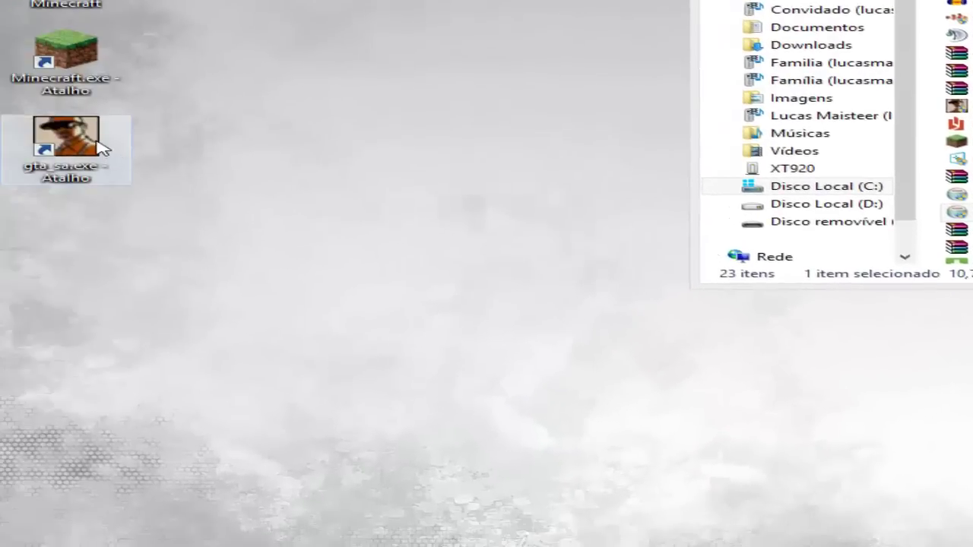
Copy the D:\GTA San Andreas path from the gta_sa shortcut's file location
{"action": "right_click", "coordinate": [103, 148]}
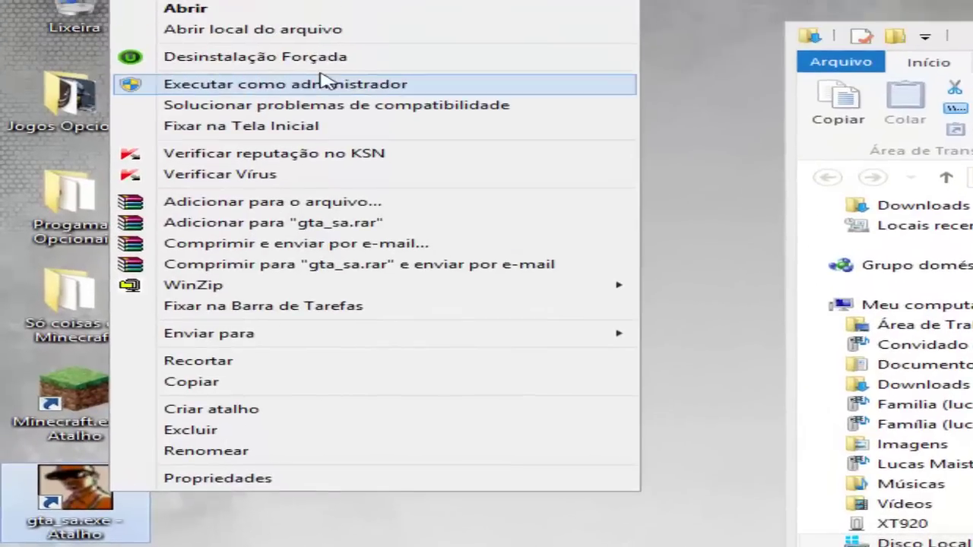
{"action": "left_click", "coordinate": [228, 28]}
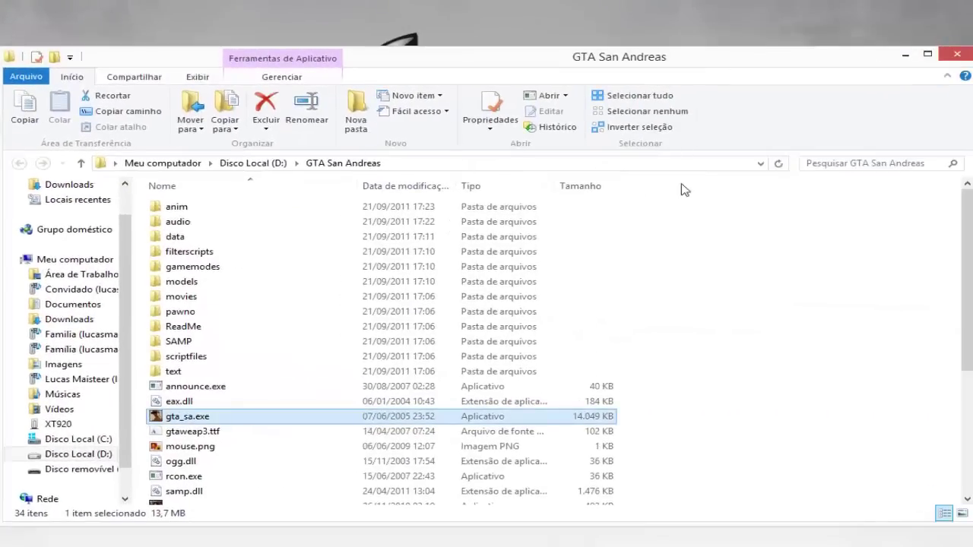
{"action": "left_click", "coordinate": [661, 164]}
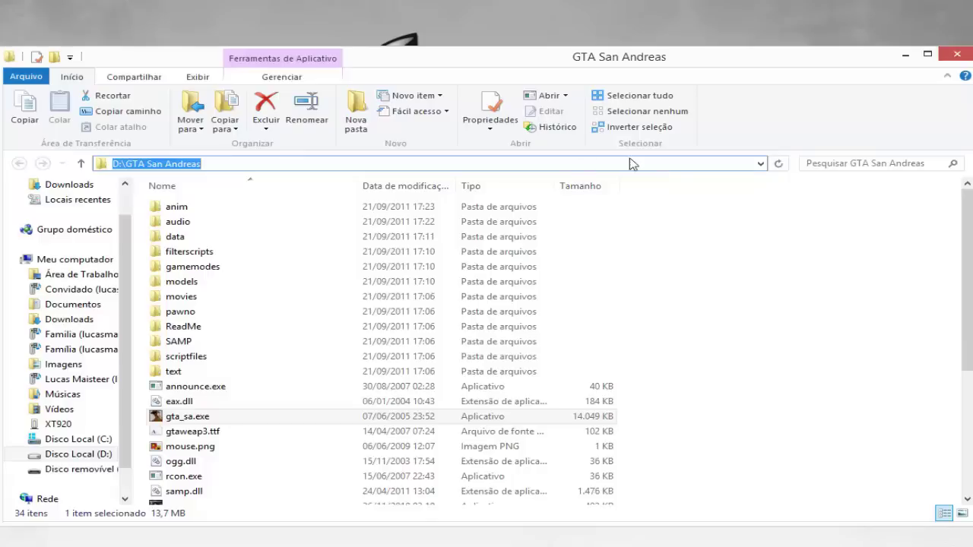
{"action": "triple_click", "coordinate": [239, 161]}
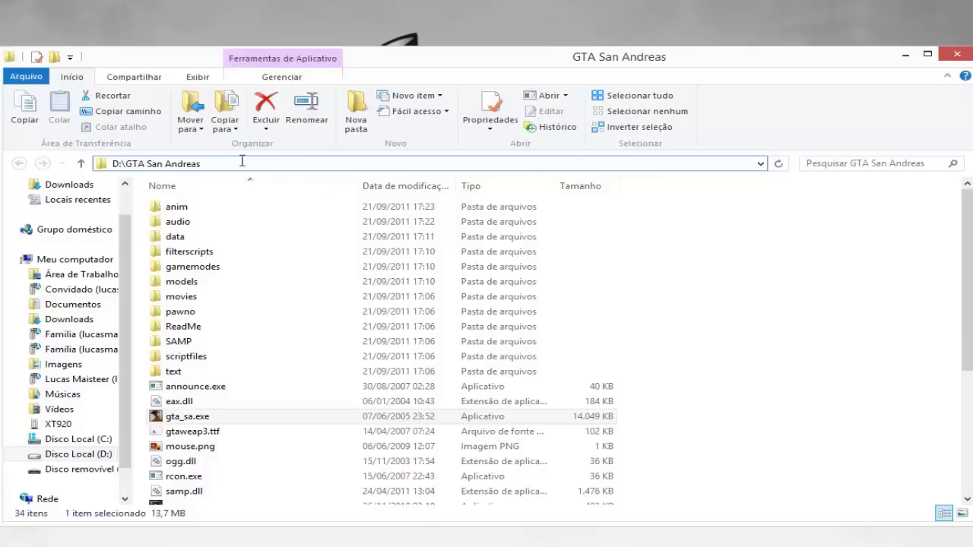
{"action": "right_click", "coordinate": [150, 161]}
{"action": "left_click", "coordinate": [190, 208]}
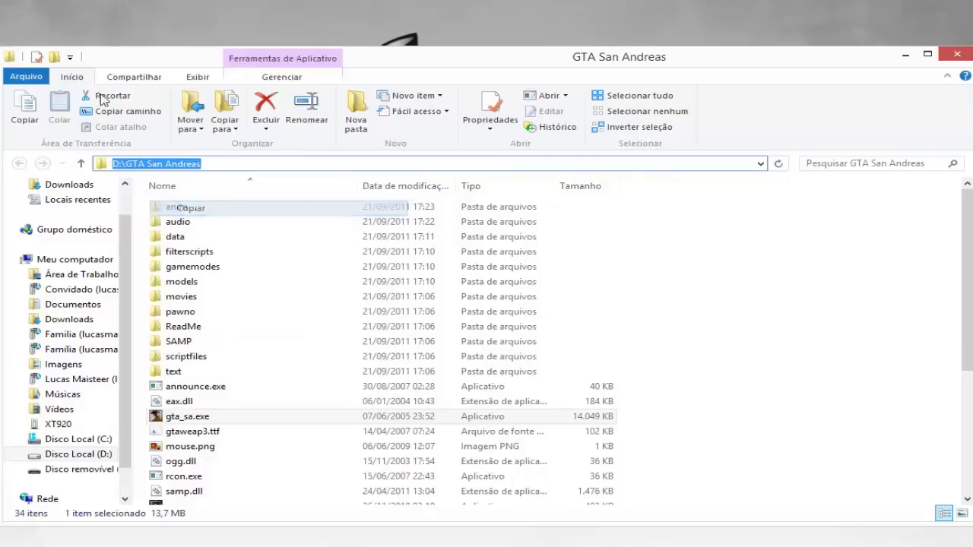
Replace the destination folder with D:\GTA San Andreas, install SA-MP and finish setup
{"action": "left_click_drag", "start_coordinate": [137, 62], "coordinate": [263, 351]}
{"action": "left_click_drag", "start_coordinate": [339, 184], "coordinate": [234, 108]}
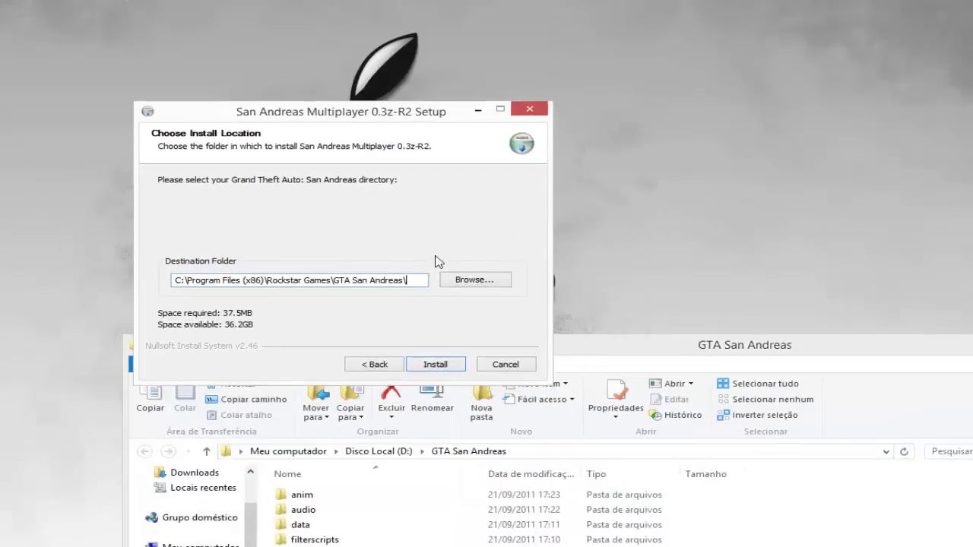
{"action": "left_click_drag", "start_coordinate": [414, 279], "coordinate": [94, 256]}
{"action": "key", "text": "BackSpace"}
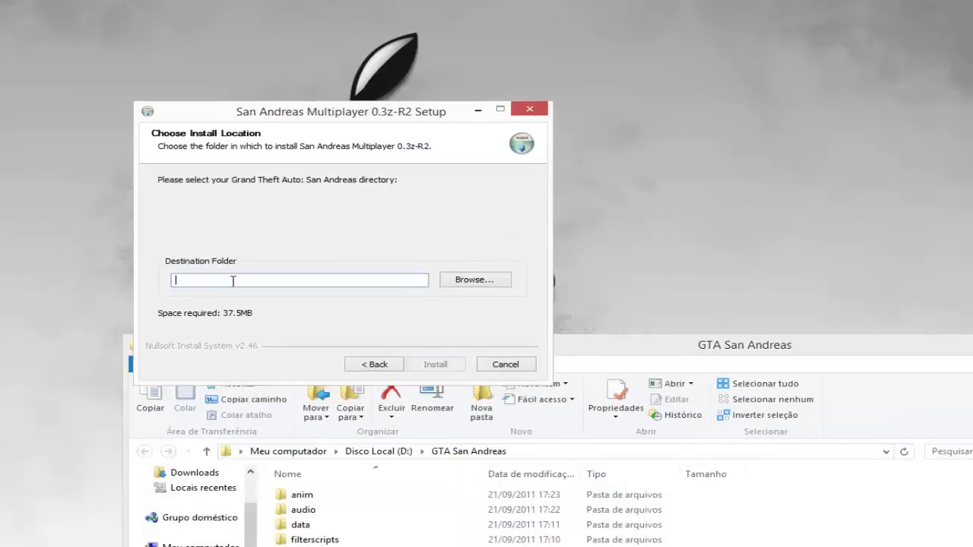
{"action": "right_click", "coordinate": [232, 280]}
{"action": "left_click", "coordinate": [281, 343]}
{"action": "left_click", "coordinate": [435, 364]}
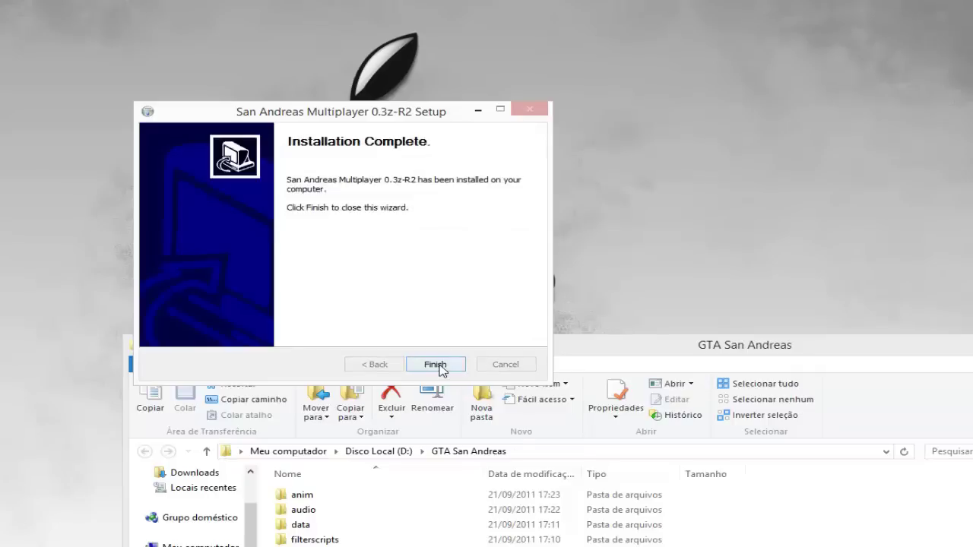
{"action": "left_click", "coordinate": [439, 367]}
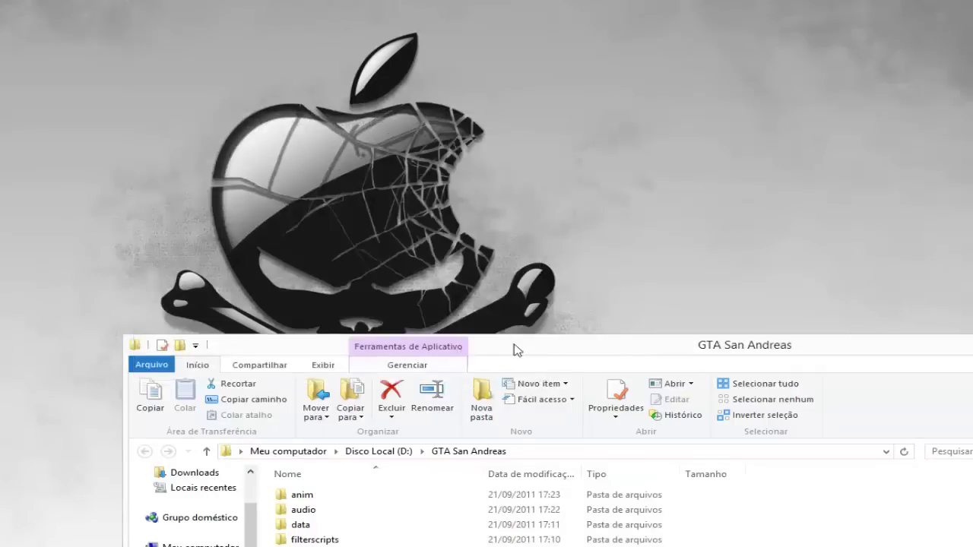
Go to Downloads and launch the sa-mp-0.3z-R2 installer
{"action": "left_click_drag", "start_coordinate": [502, 340], "coordinate": [360, 142]}
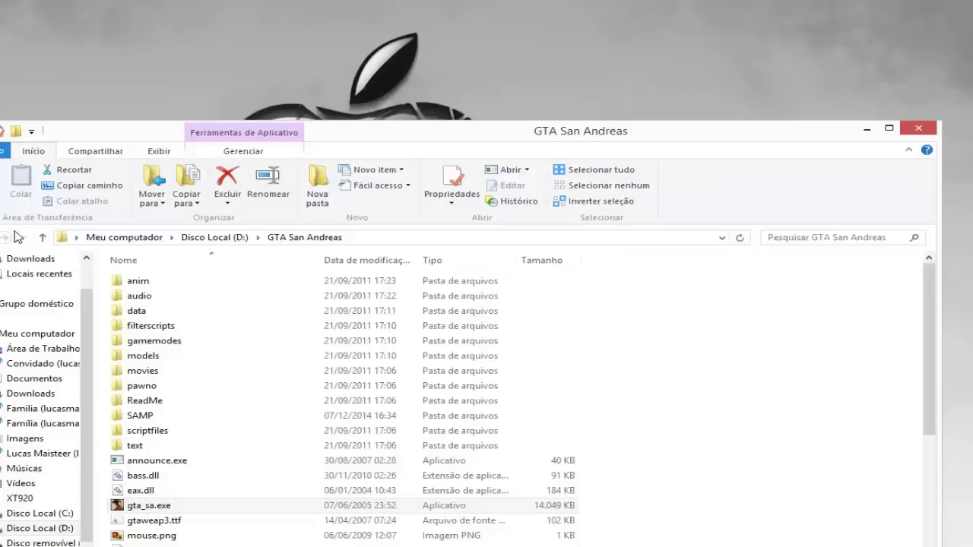
{"action": "left_click", "coordinate": [42, 259]}
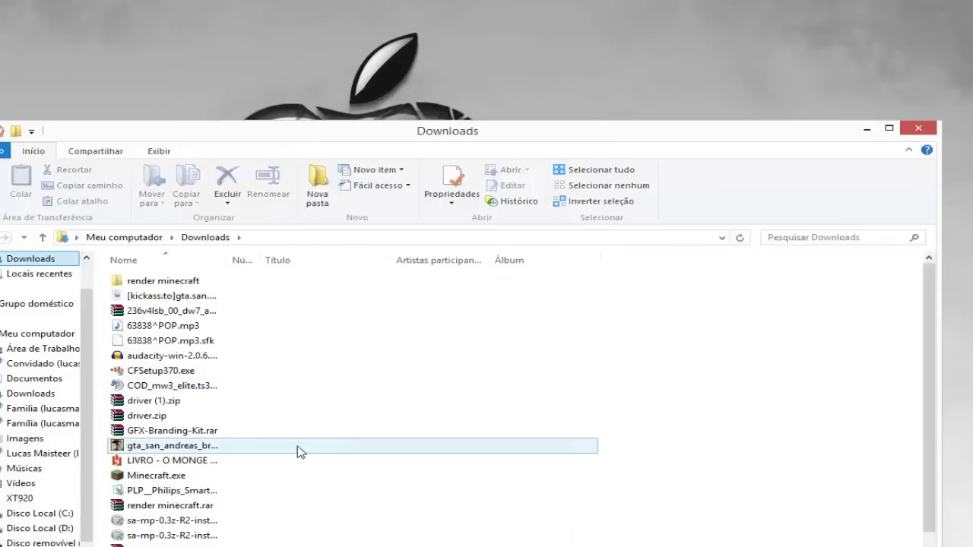
{"action": "left_click", "coordinate": [256, 521]}
{"action": "scroll", "coordinate": [261, 522], "scroll_direction": "down", "scroll_amount": 3}
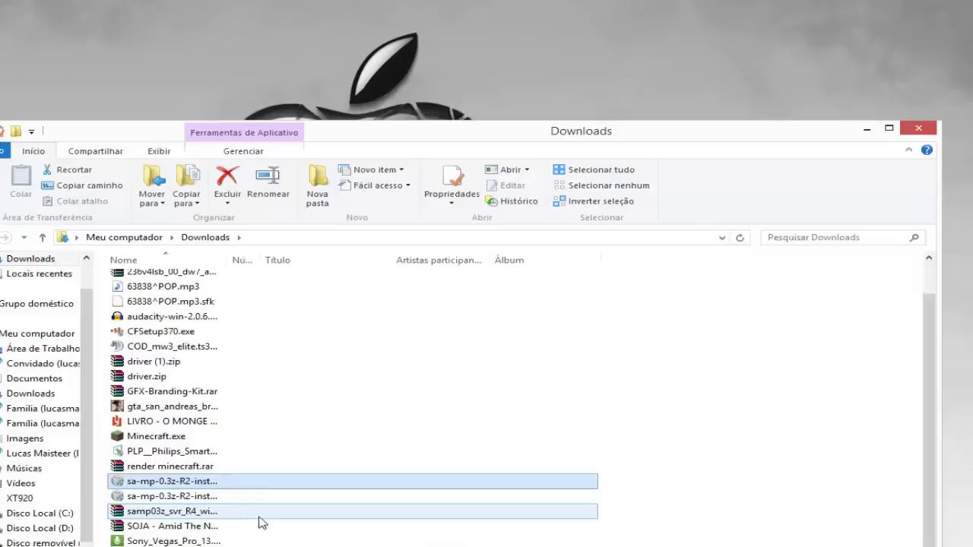
{"action": "left_click", "coordinate": [229, 498], "text": "shift"}
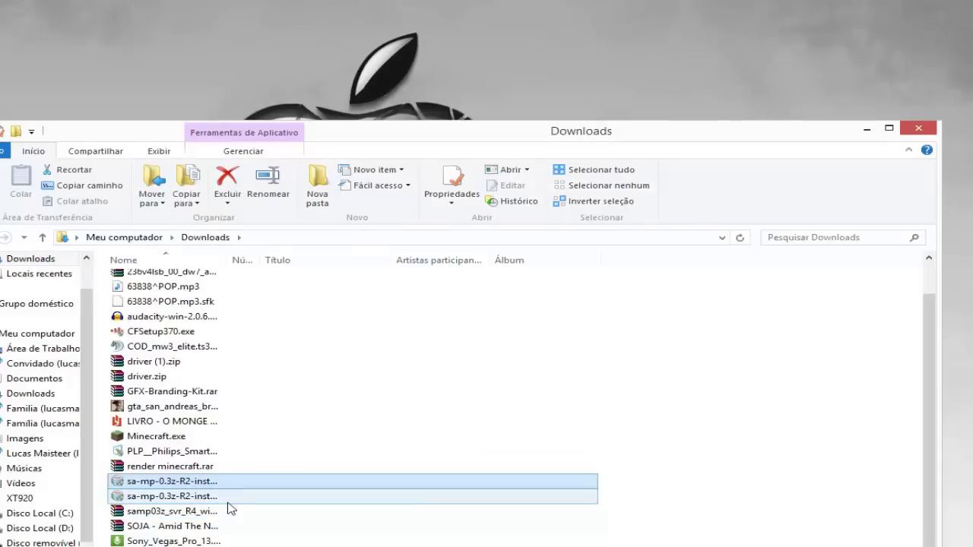
{"action": "double_click", "coordinate": [187, 483]}
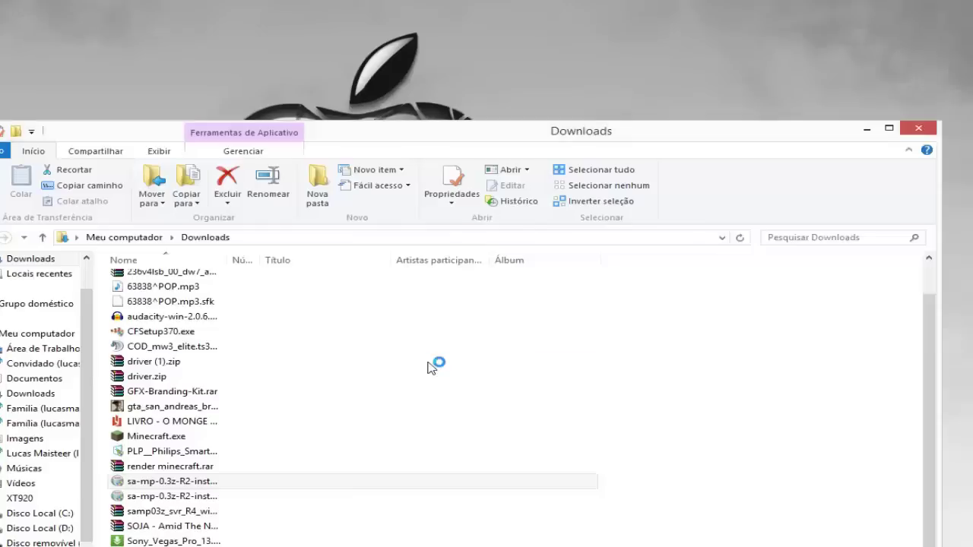
Accept the licence, install SA-MP into D:\GTA San Andreas, and finish the wizard
{"action": "left_click", "coordinate": [445, 477]}
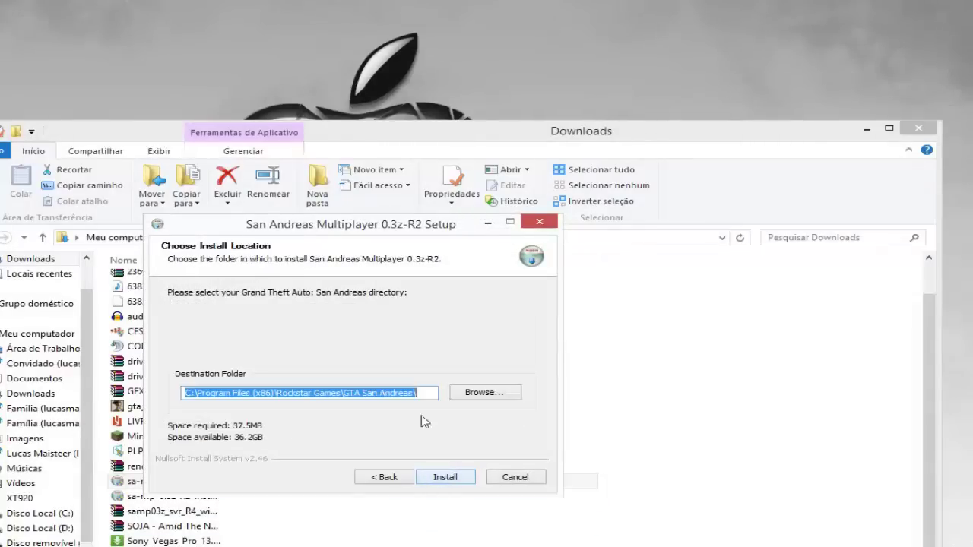
{"action": "left_click", "coordinate": [498, 393]}
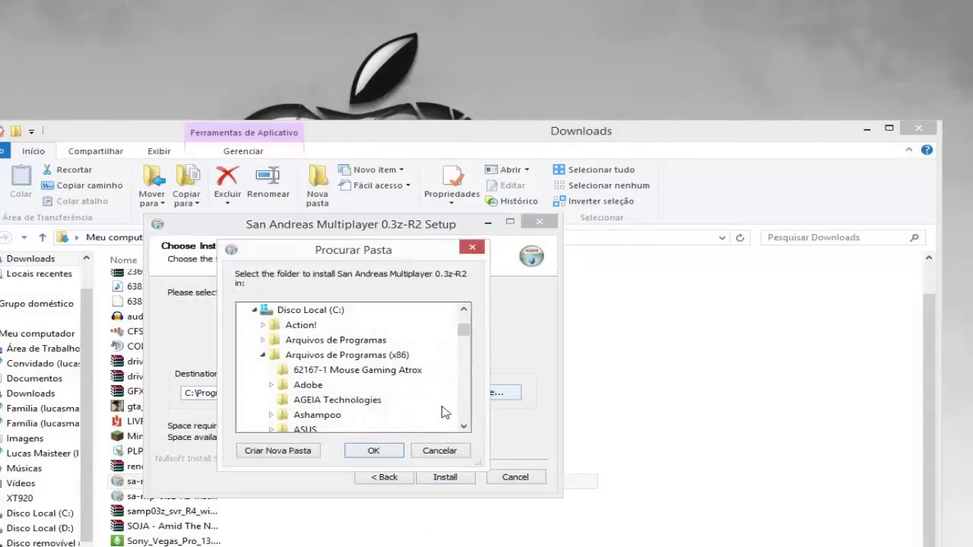
{"action": "left_click", "coordinate": [253, 312]}
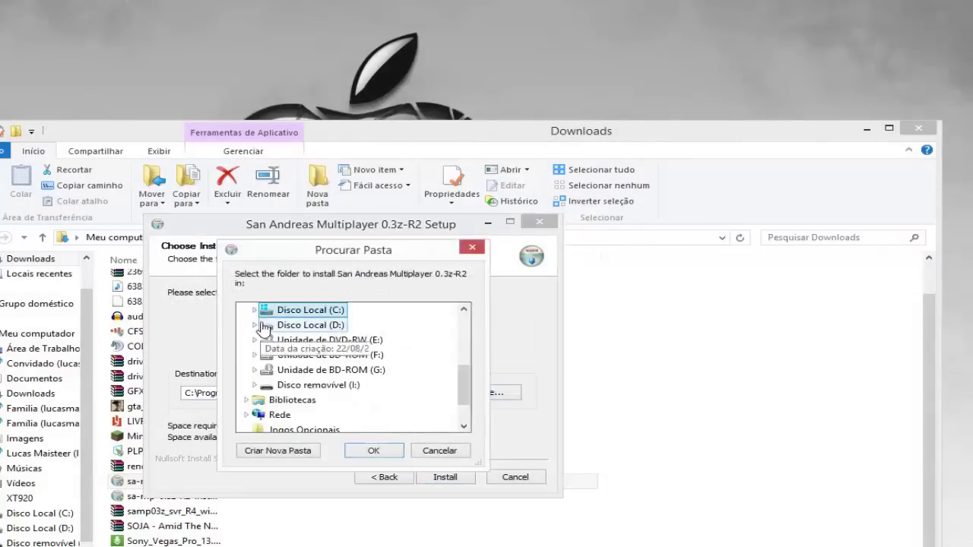
{"action": "left_click", "coordinate": [255, 325]}
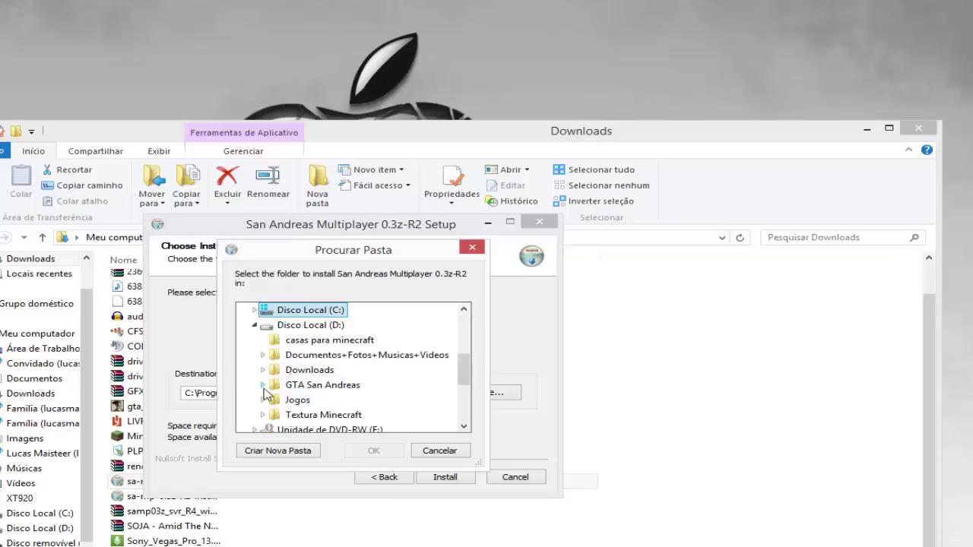
{"action": "double_click", "coordinate": [319, 385]}
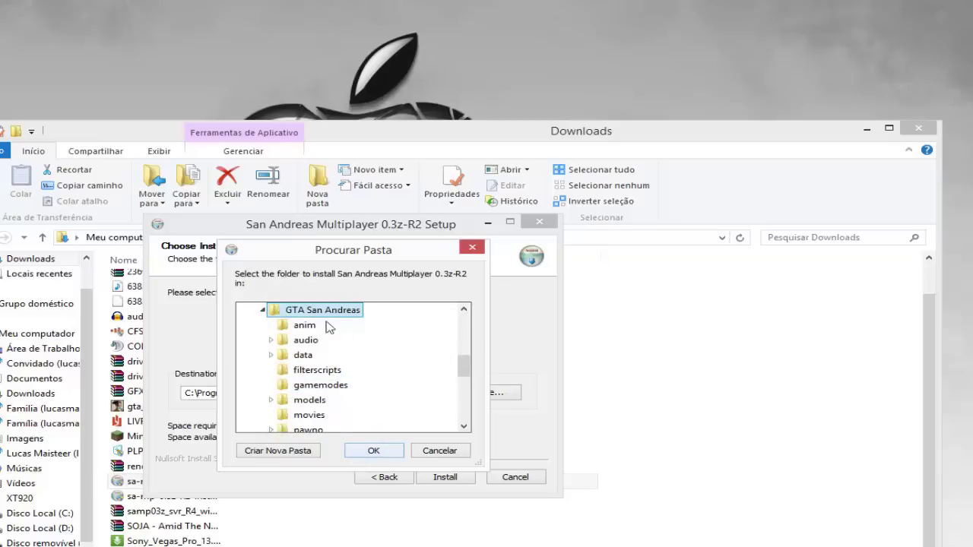
{"action": "scroll", "coordinate": [328, 327], "scroll_direction": "up", "scroll_amount": 1}
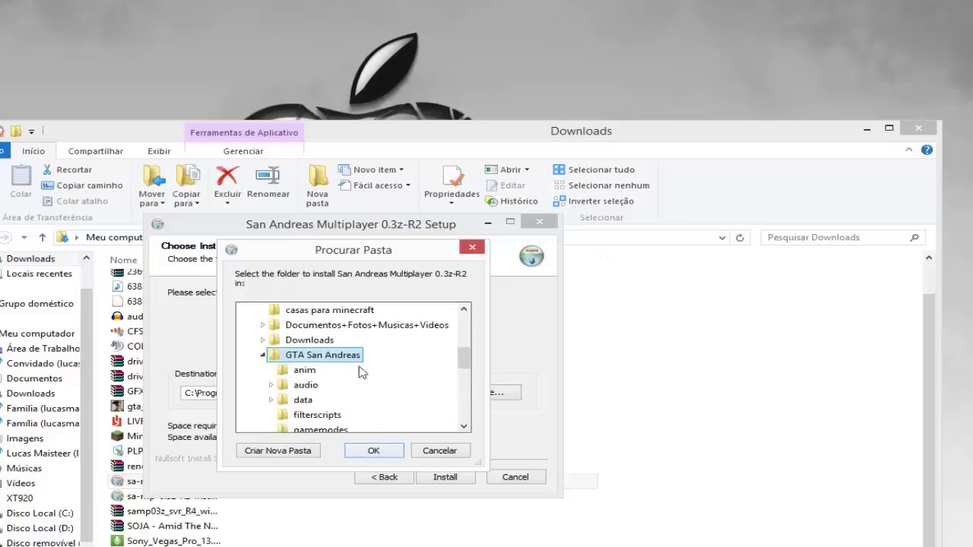
{"action": "left_click", "coordinate": [394, 455]}
{"action": "left_click", "coordinate": [447, 477]}
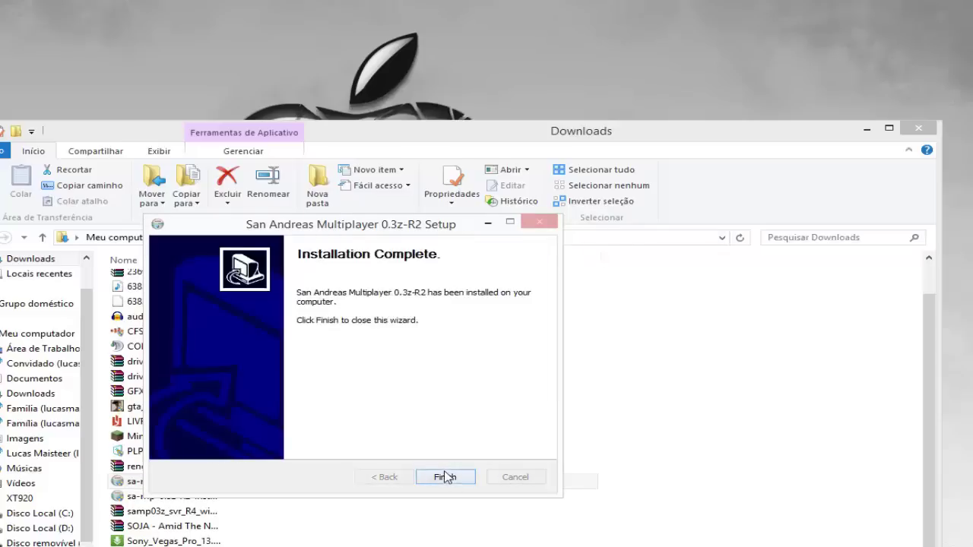
{"action": "left_click", "coordinate": [446, 476]}
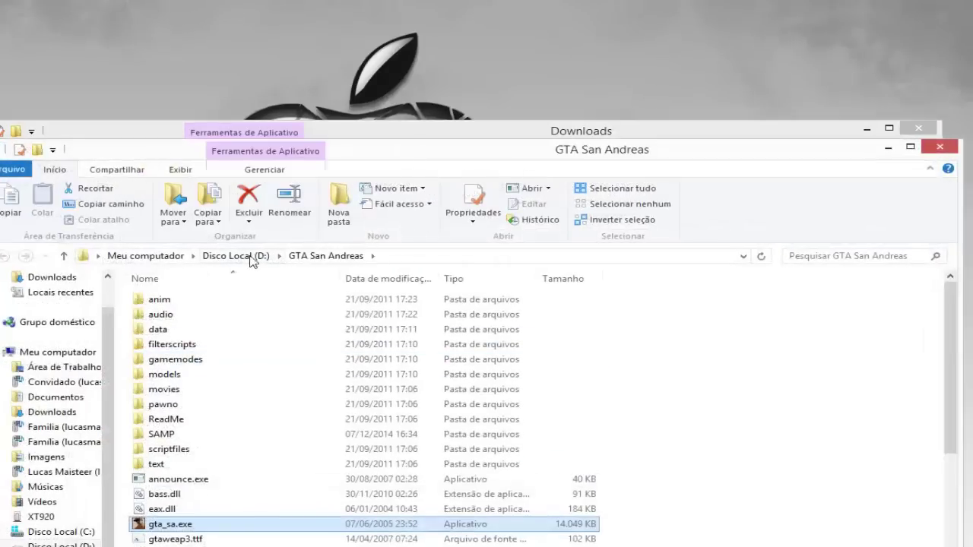
Go up to Disco Local (D:) and close that window, returning to Downloads
{"action": "left_click", "coordinate": [235, 256]}
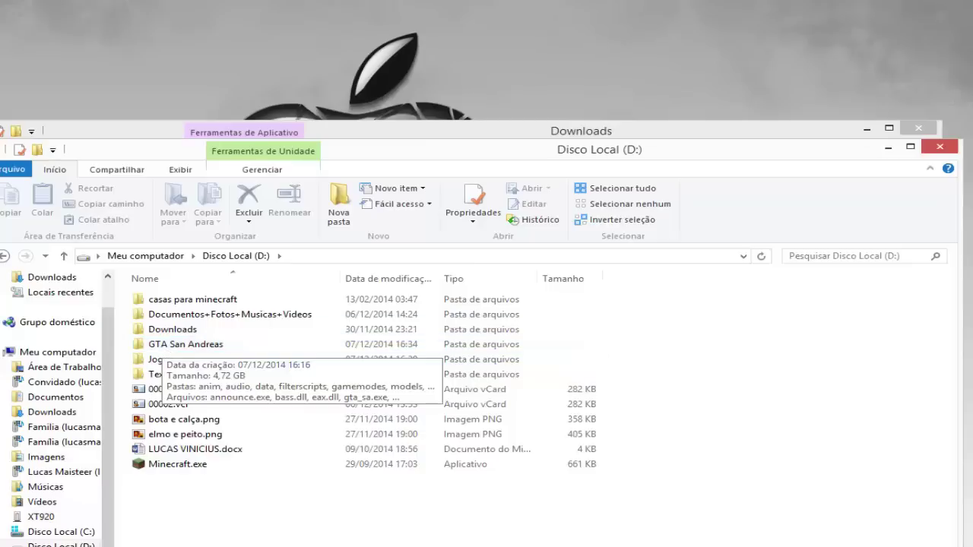
{"action": "left_click", "coordinate": [940, 147]}
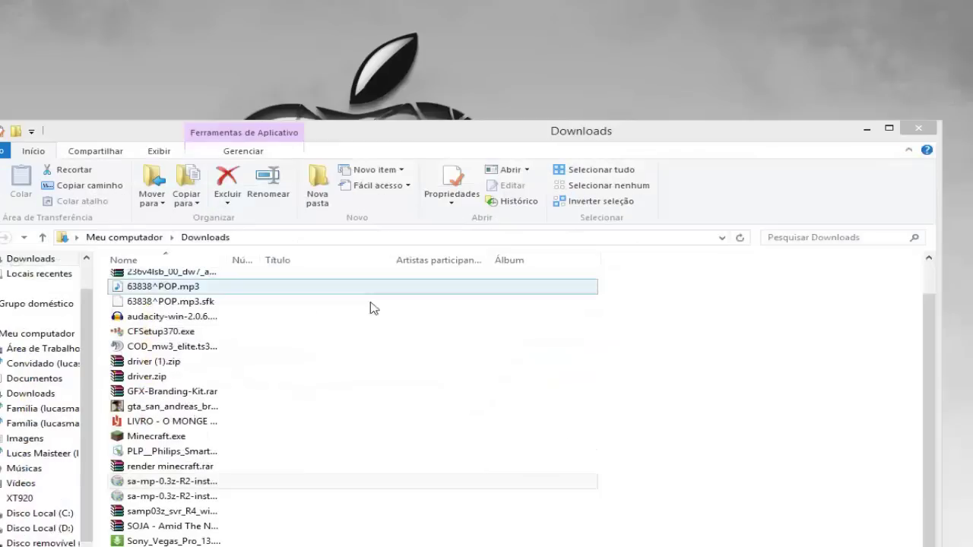
Rerun the installer, accept the licence and browse into Arquivos de Programas (x86)
{"action": "left_click", "coordinate": [198, 483]}
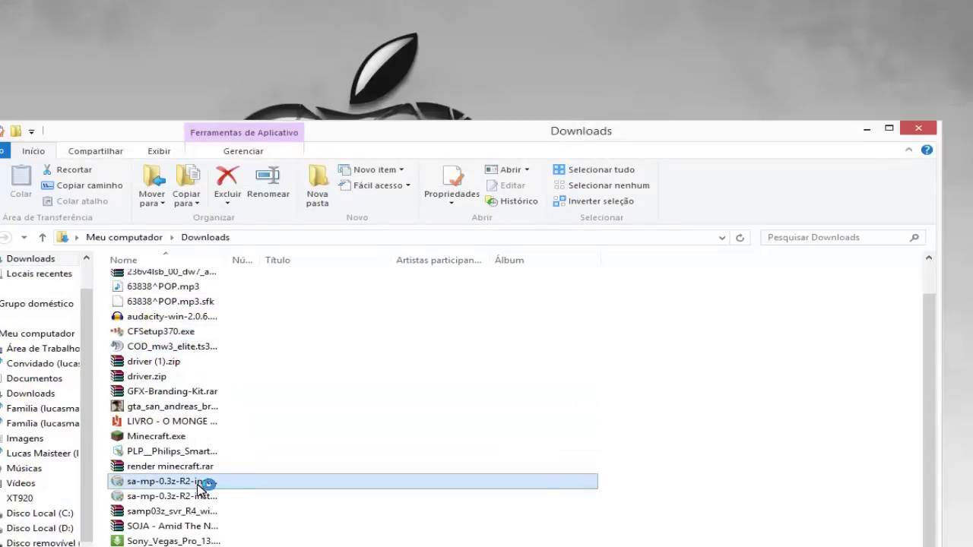
{"action": "left_click", "coordinate": [465, 476]}
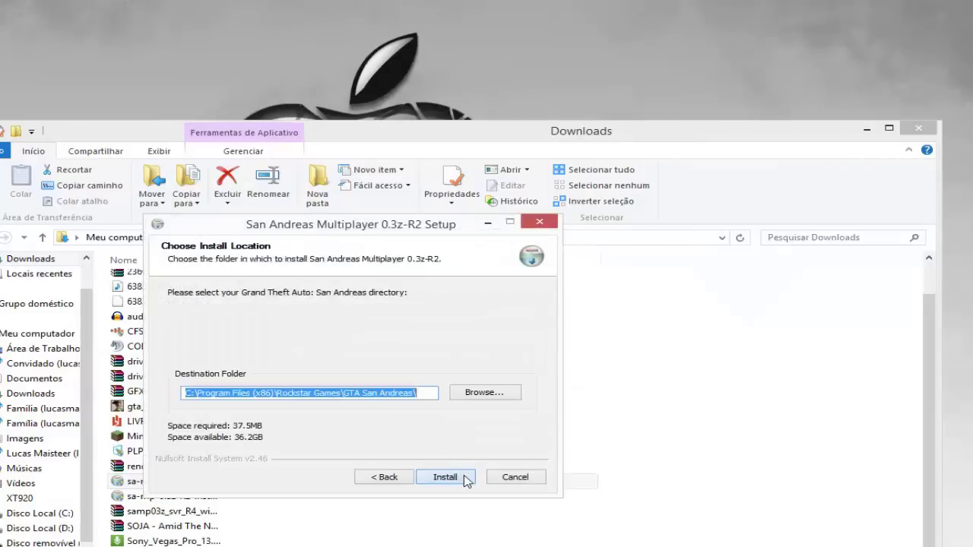
{"action": "left_click", "coordinate": [490, 397]}
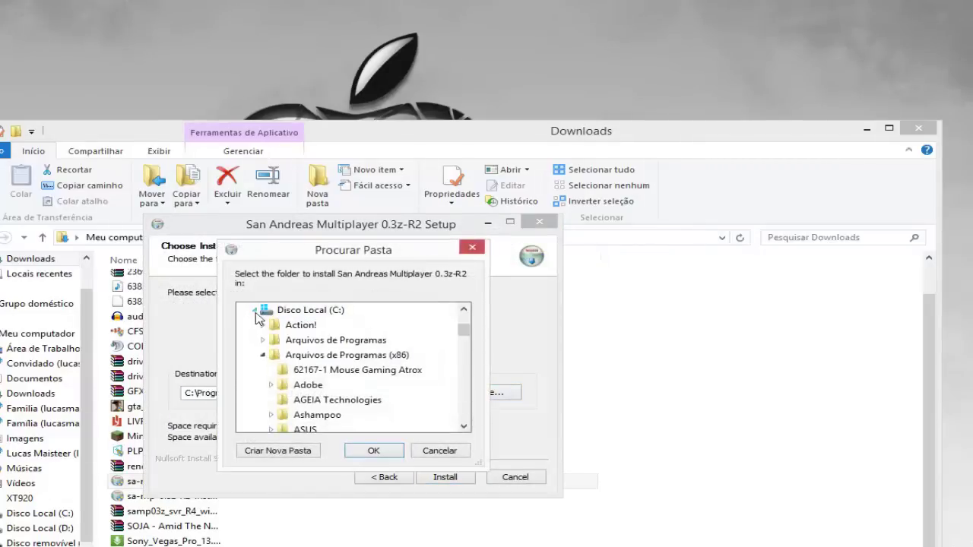
{"action": "left_click", "coordinate": [262, 355]}
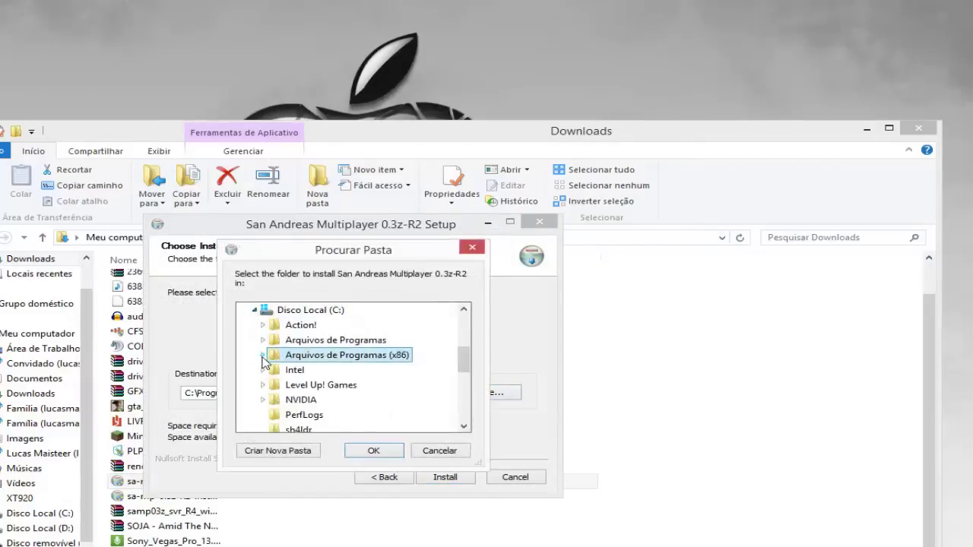
{"action": "left_click", "coordinate": [263, 355]}
{"action": "scroll", "coordinate": [418, 358], "scroll_direction": "down", "scroll_amount": 5}
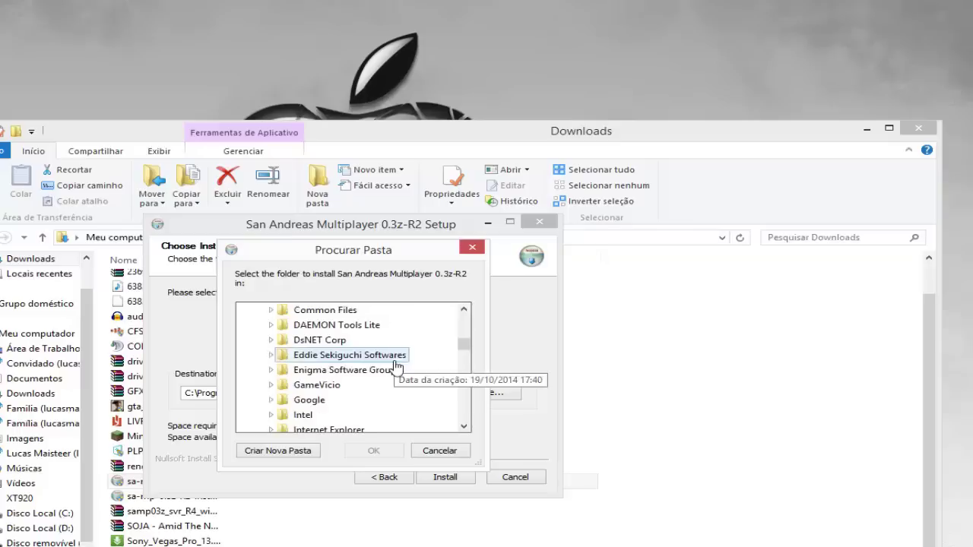
{"action": "scroll", "coordinate": [395, 366], "scroll_direction": "down", "scroll_amount": 8}
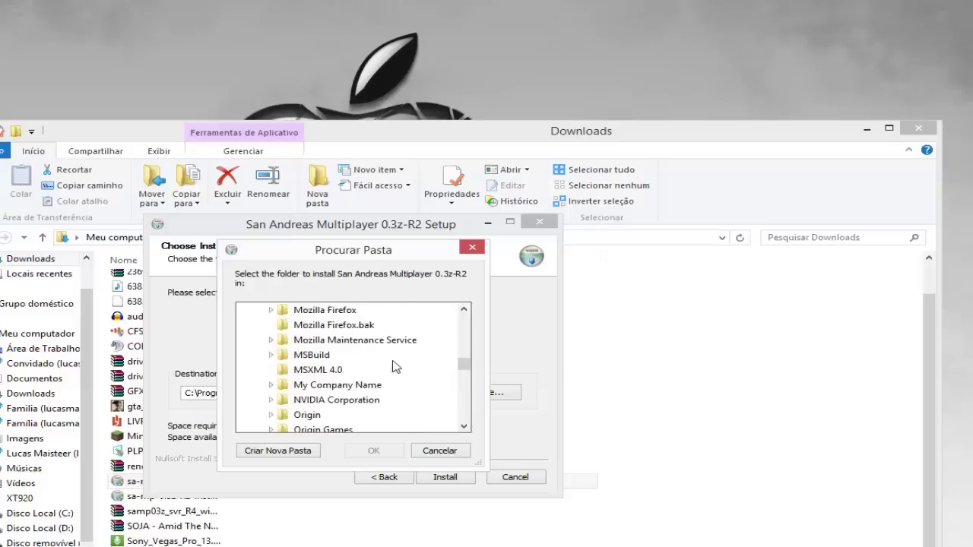
{"action": "scroll", "coordinate": [396, 367], "scroll_direction": "down", "scroll_amount": 2}
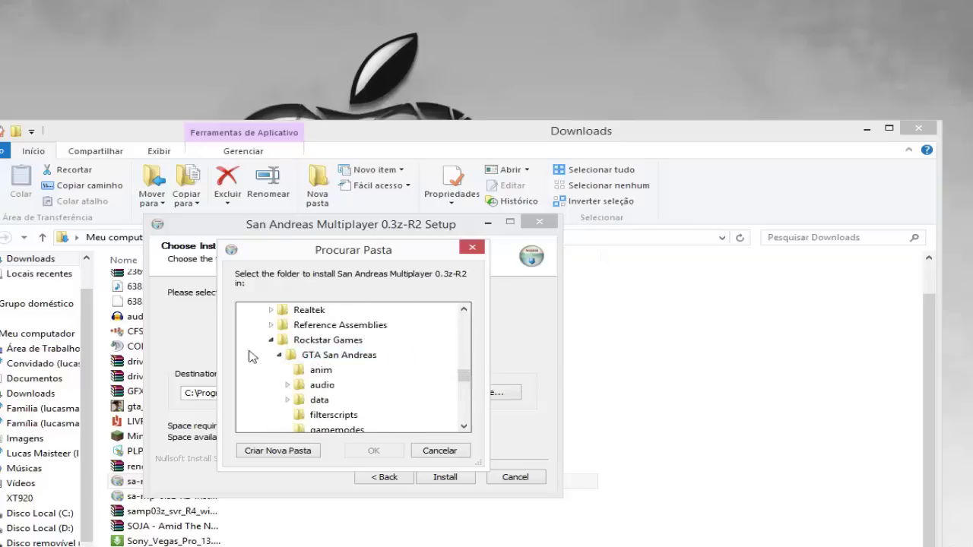
Install into Rockstar Games\GTA San Andreas and close the completed wizard
{"action": "left_click", "coordinate": [277, 355]}
{"action": "left_click", "coordinate": [271, 341]}
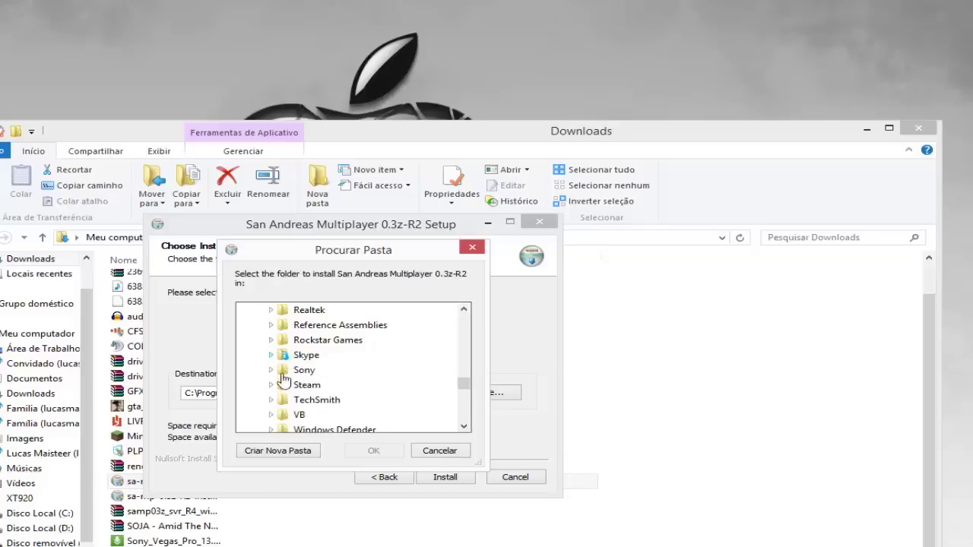
{"action": "left_click", "coordinate": [271, 340]}
{"action": "left_click", "coordinate": [279, 324]}
{"action": "left_click", "coordinate": [336, 326]}
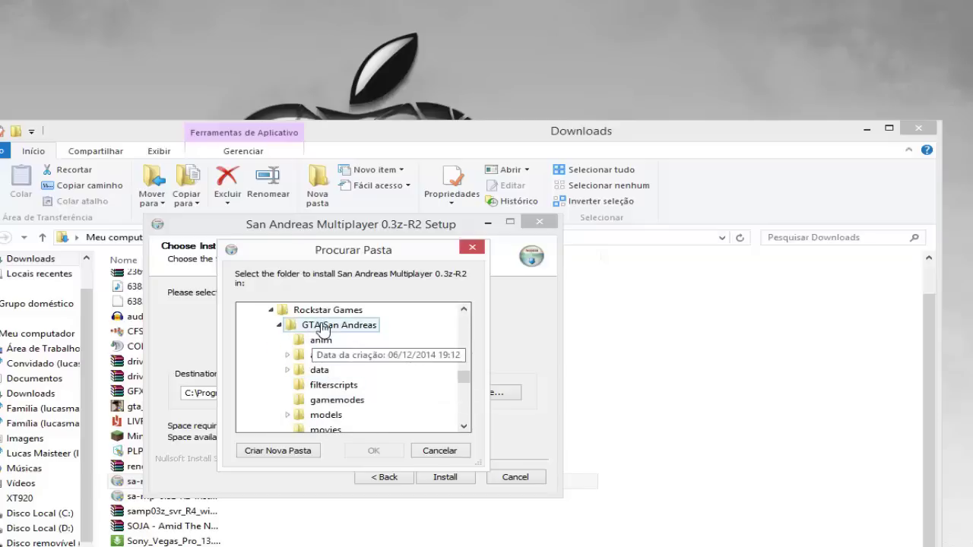
{"action": "left_click", "coordinate": [373, 450]}
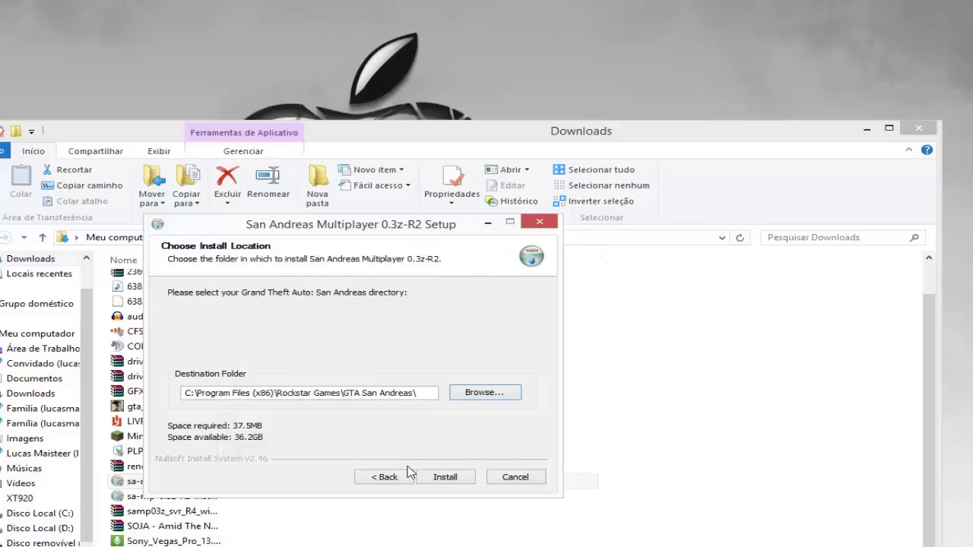
{"action": "left_click", "coordinate": [455, 481]}
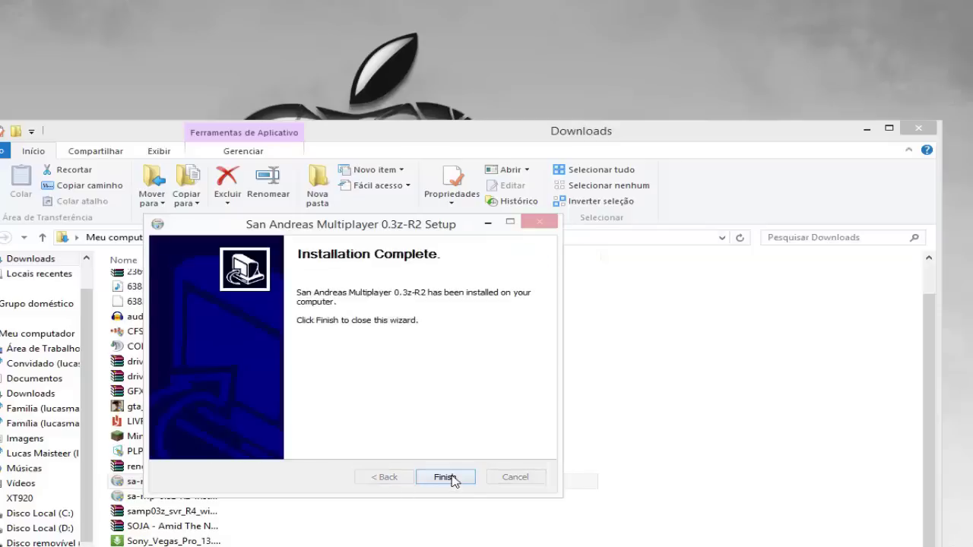
{"action": "left_click", "coordinate": [448, 477]}
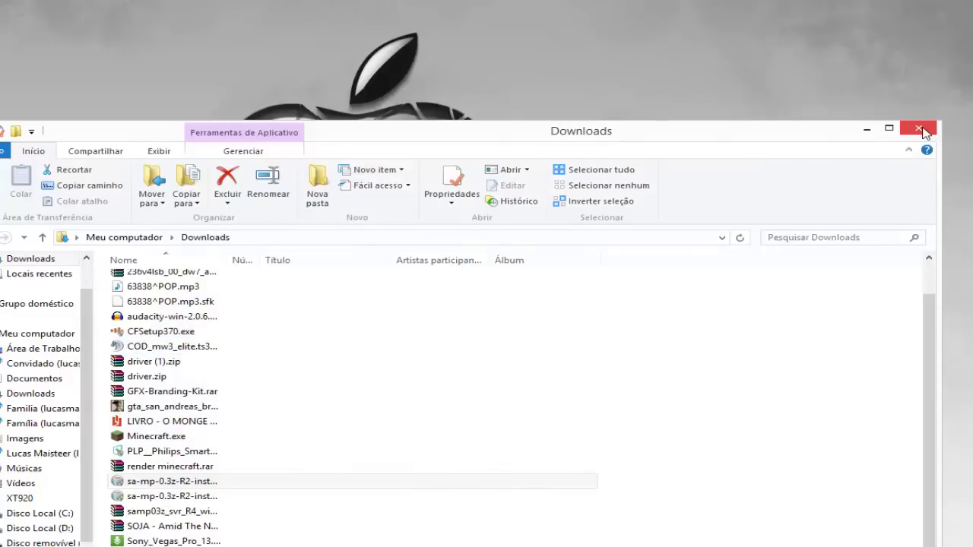
Open the game folder and send a samp.exe shortcut to the desktop
{"action": "left_click", "coordinate": [923, 131]}
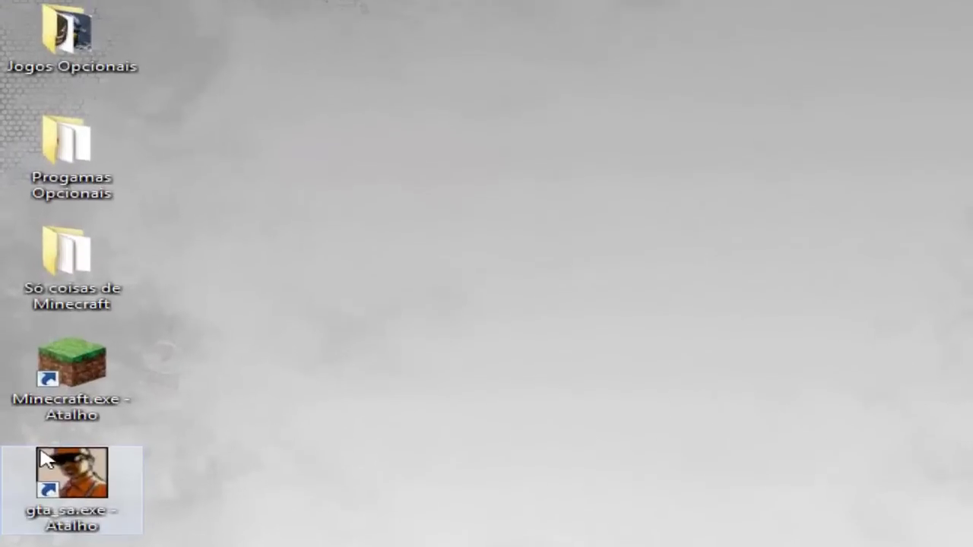
{"action": "right_click", "coordinate": [42, 460]}
{"action": "left_click", "coordinate": [373, 44]}
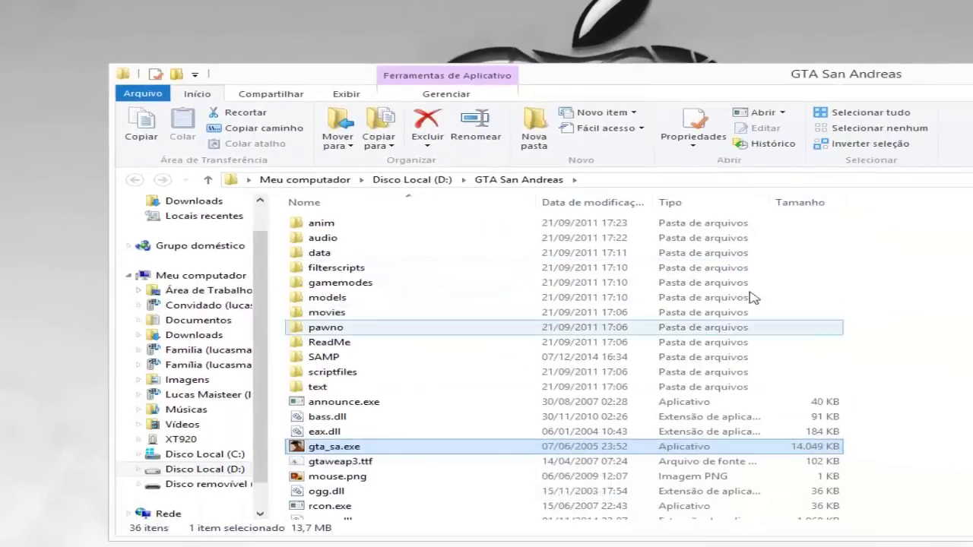
{"action": "left_click", "coordinate": [393, 348]}
{"action": "scroll", "coordinate": [395, 353], "scroll_direction": "down", "scroll_amount": 4}
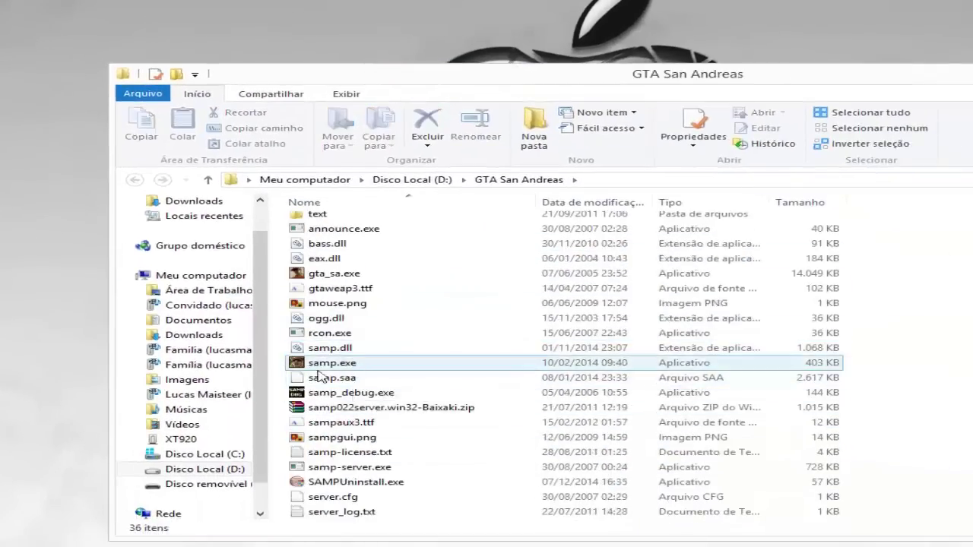
{"action": "right_click", "coordinate": [328, 367]}
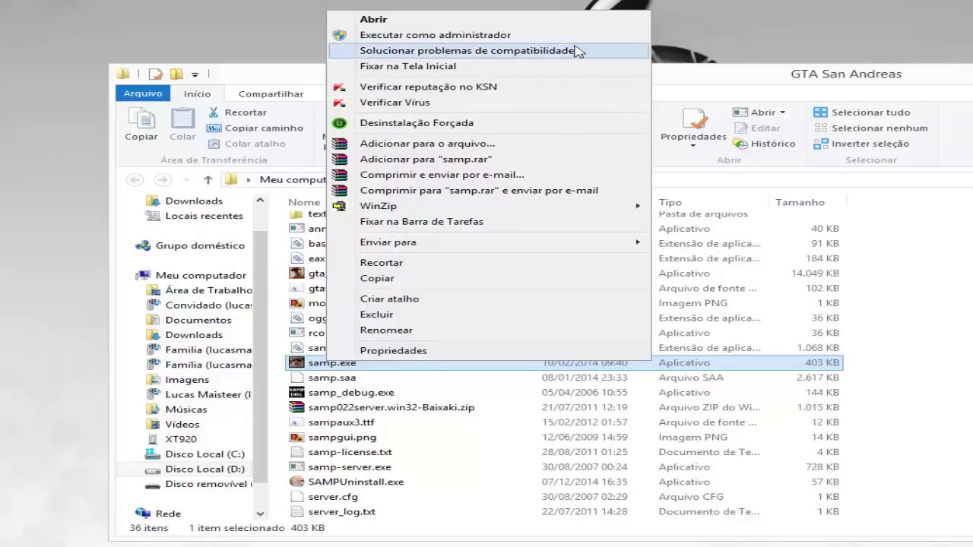
{"action": "mouse_move", "coordinate": [613, 250]}
{"action": "left_click", "coordinate": [708, 243]}
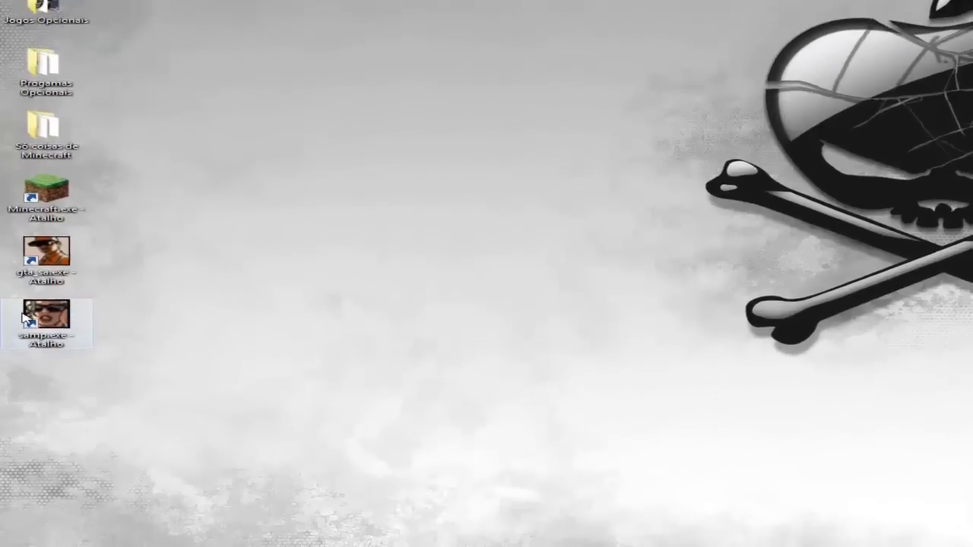
Run the samp.exe desktop shortcut as administrator
{"action": "right_click", "coordinate": [38, 331]}
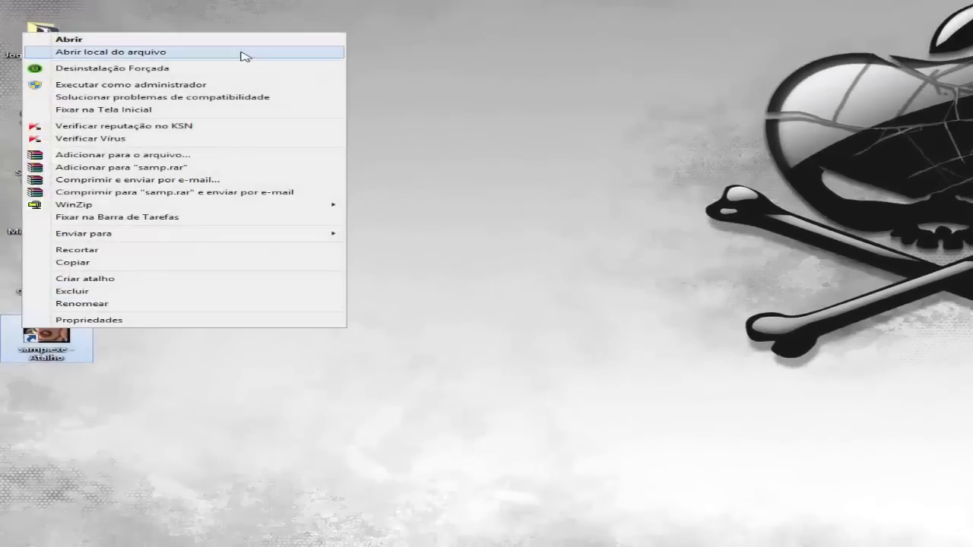
{"action": "left_click", "coordinate": [245, 55]}
{"action": "key", "text": "alt+F4"}
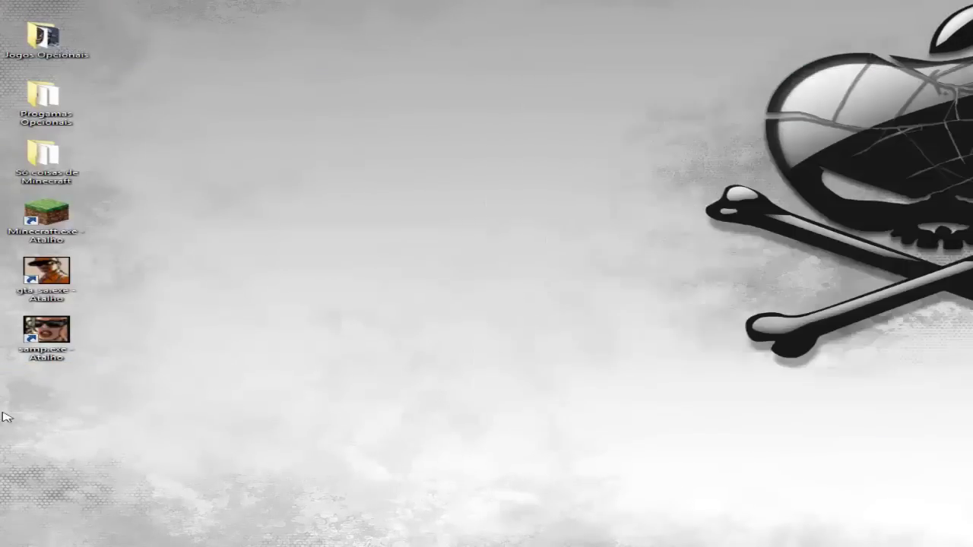
{"action": "right_click", "coordinate": [78, 358]}
{"action": "left_click", "coordinate": [159, 102]}
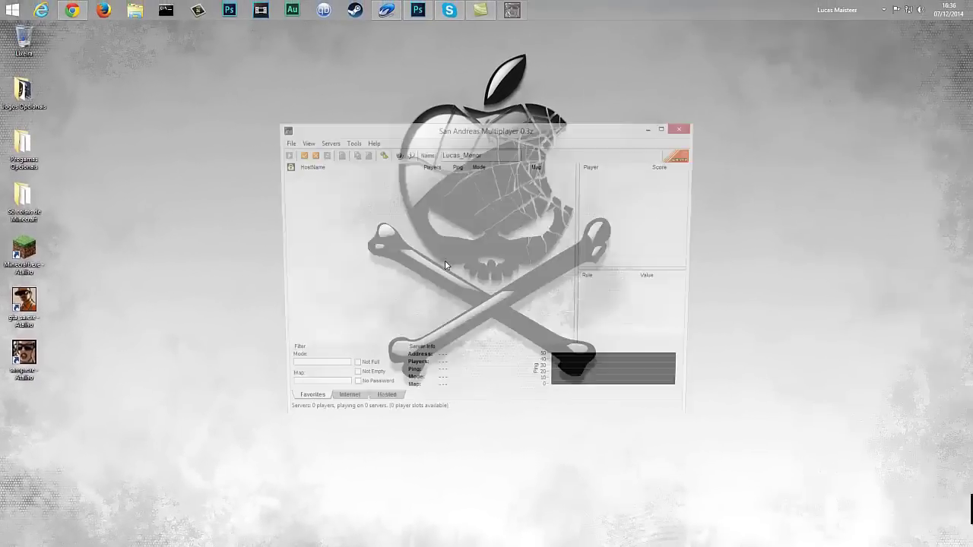
Clear the old nickname from the SA-MP Name box
{"action": "left_click_drag", "start_coordinate": [425, 125], "coordinate": [460, 122]}
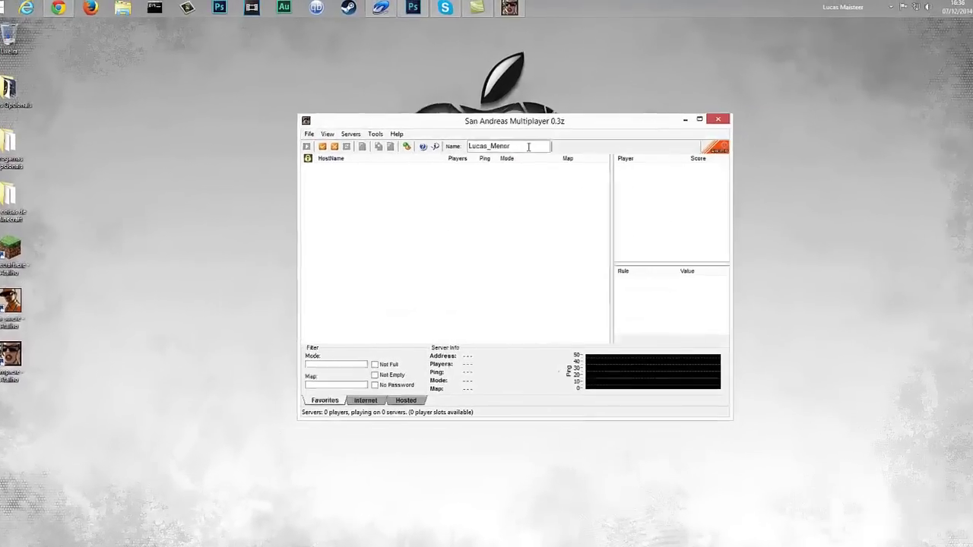
{"action": "double_click", "coordinate": [495, 152]}
{"action": "key", "text": "BackSpace"}
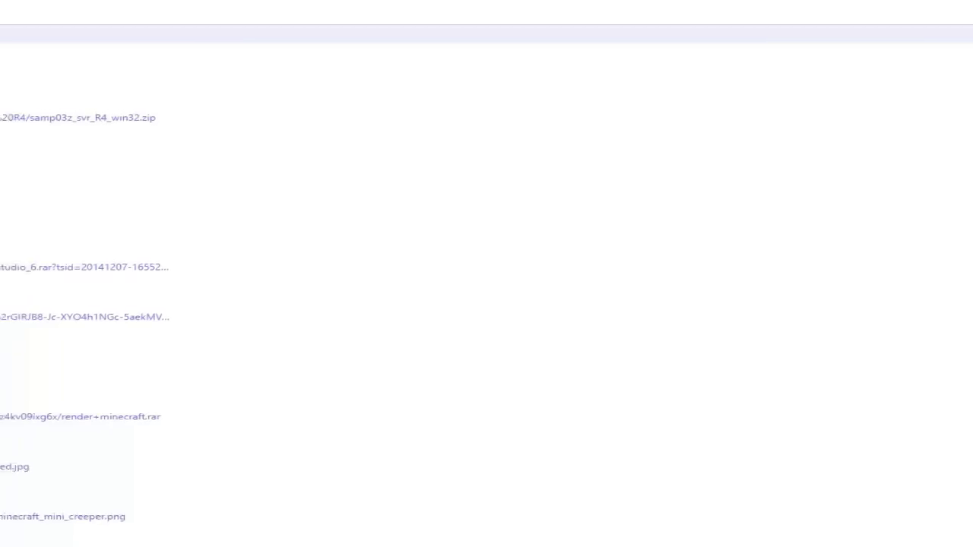
Search Google for 'brasil play games' and open the Brasil Play Games - Fórum result
{"action": "left_click", "coordinate": [228, 57]}
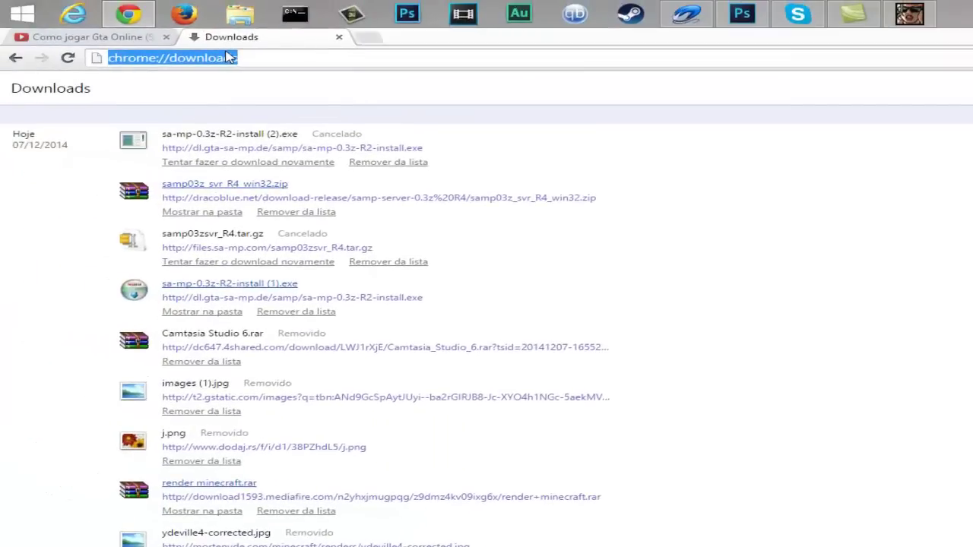
{"action": "type", "text": "brasi"}
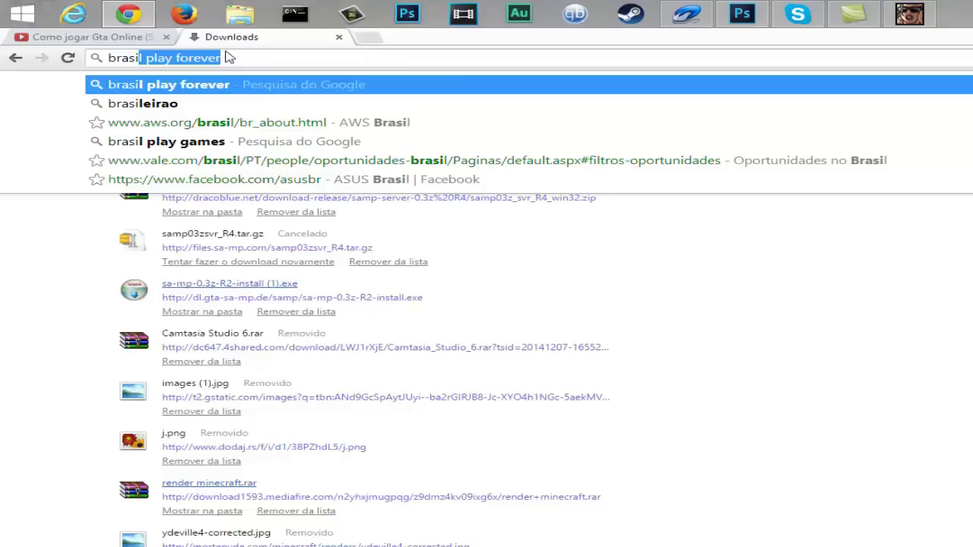
{"action": "type", "text": "play games"}
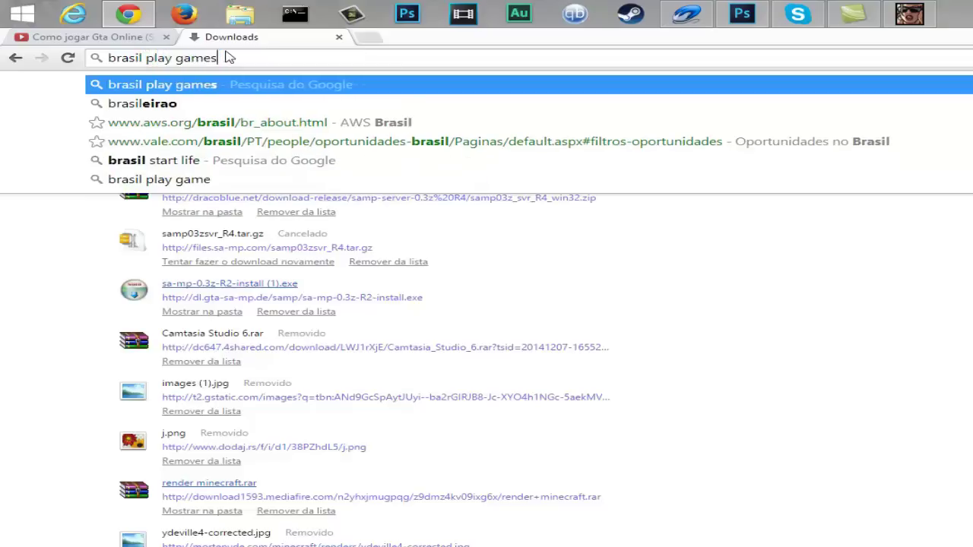
{"action": "key", "text": "Return"}
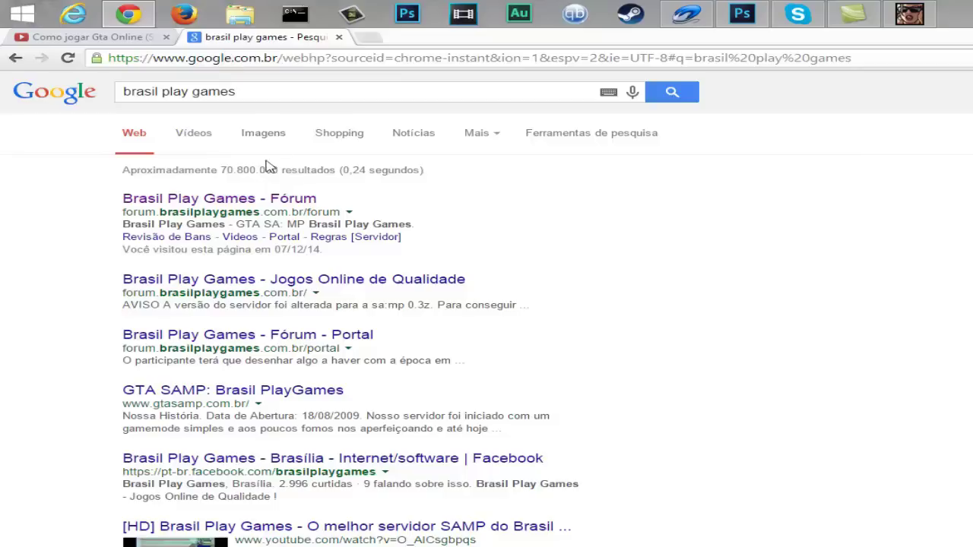
{"action": "left_click", "coordinate": [243, 199]}
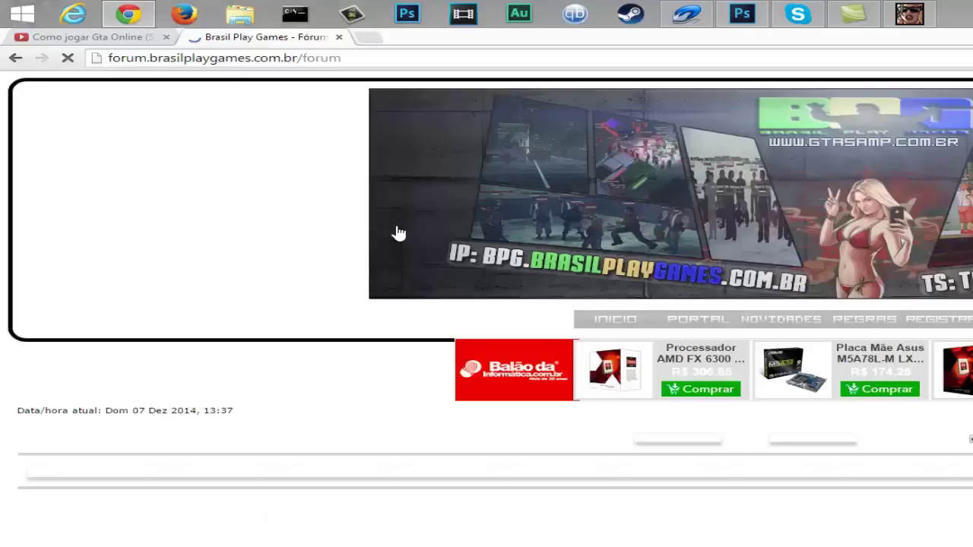
Select the BPG1 address BPG.BRASILPLAYGAMES.COM.BR on the forum and open its context menu
{"action": "scroll", "coordinate": [291, 242], "scroll_direction": "down", "scroll_amount": 3}
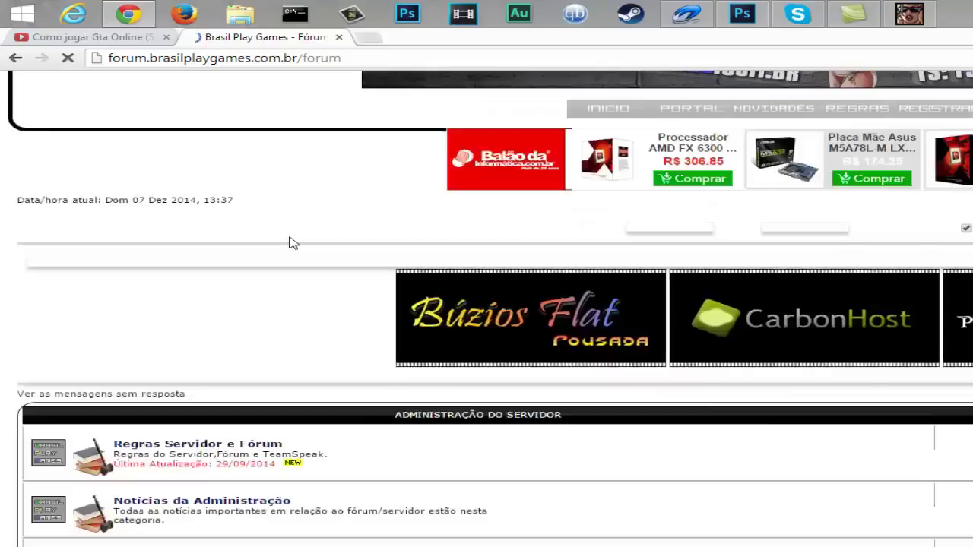
{"action": "scroll", "coordinate": [291, 243], "scroll_direction": "down", "scroll_amount": 3}
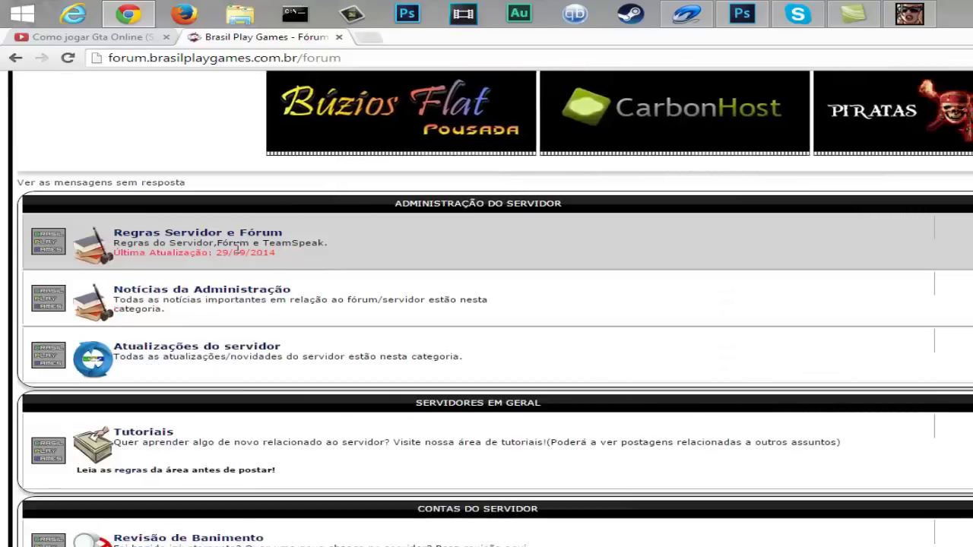
{"action": "scroll", "coordinate": [213, 245], "scroll_direction": "down", "scroll_amount": 5}
{"action": "scroll", "coordinate": [213, 246], "scroll_direction": "down", "scroll_amount": 5}
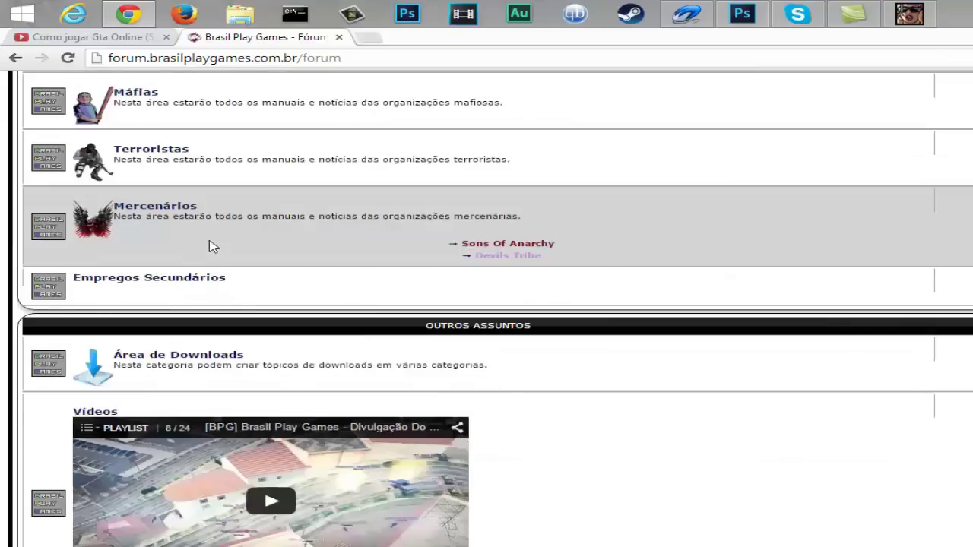
{"action": "scroll", "coordinate": [213, 245], "scroll_direction": "up", "scroll_amount": 15}
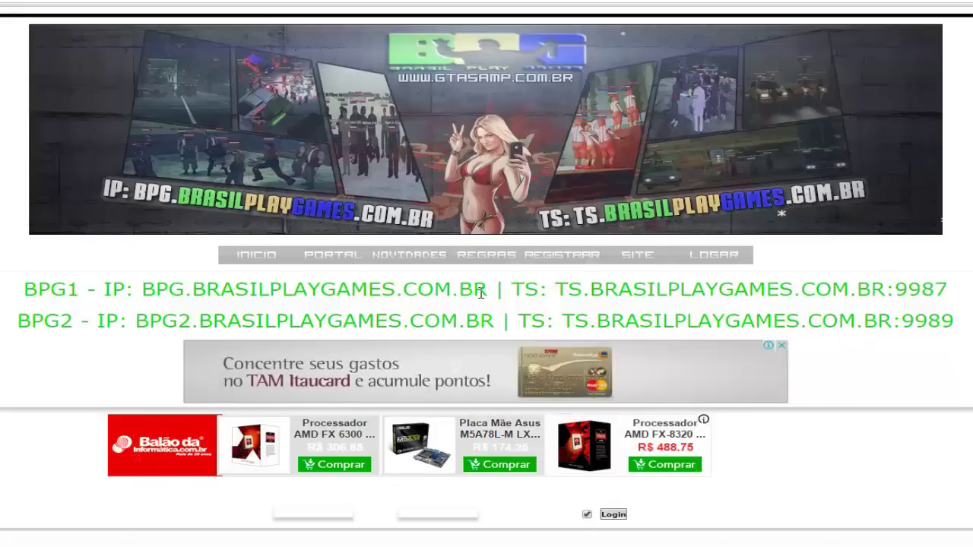
{"action": "left_click_drag", "start_coordinate": [488, 290], "coordinate": [134, 290]}
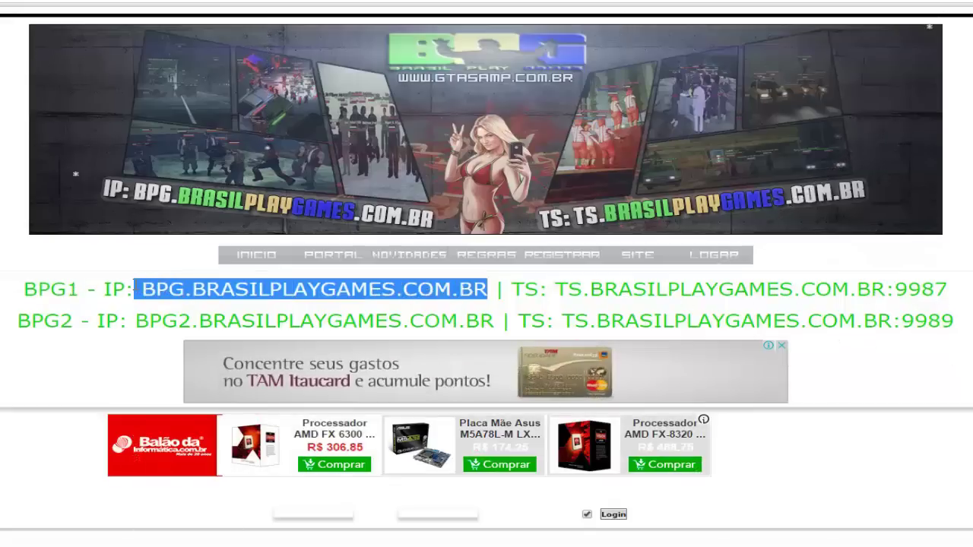
{"action": "left_click", "coordinate": [489, 290]}
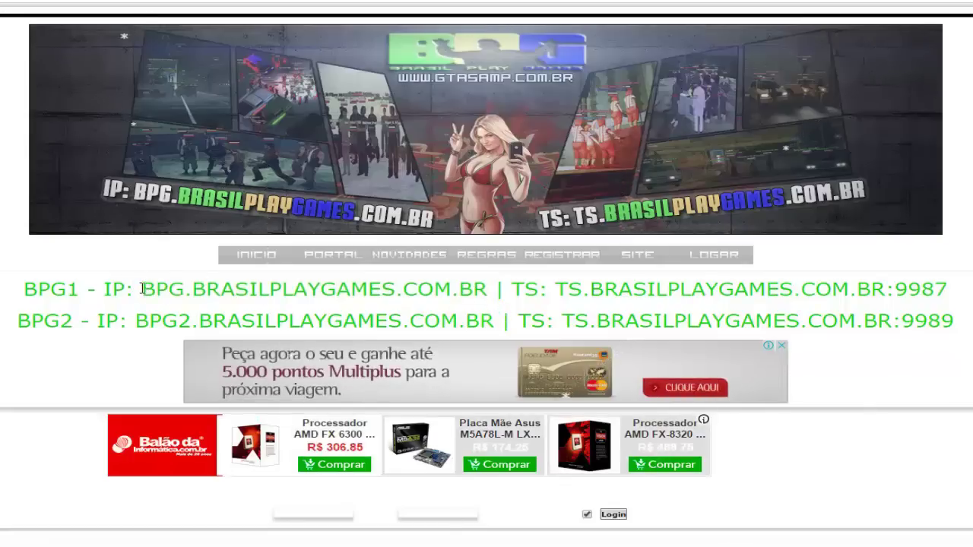
{"action": "left_click_drag", "start_coordinate": [142, 289], "coordinate": [490, 291]}
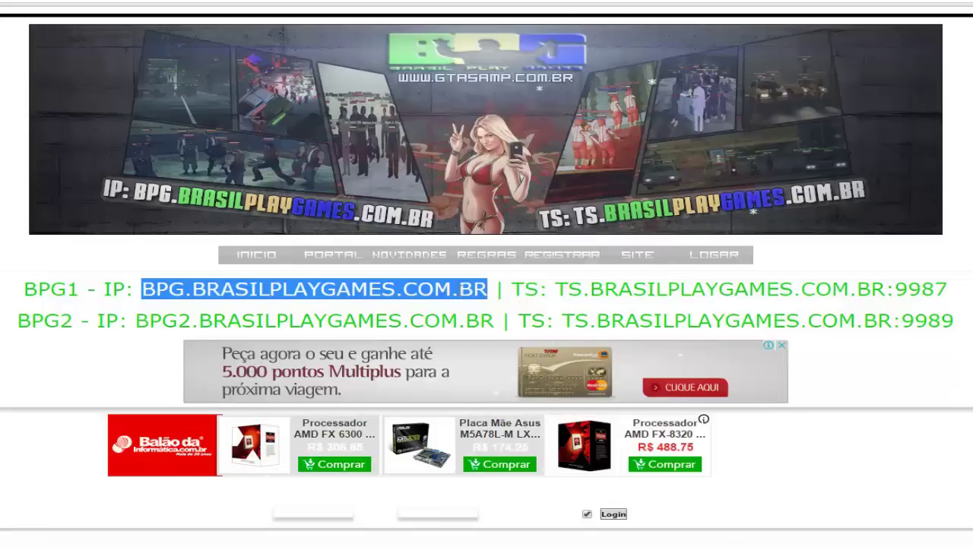
{"action": "right_click", "coordinate": [457, 297]}
Copy the address and add it as a favourite server, removing the leading spaces
{"action": "left_click", "coordinate": [490, 302]}
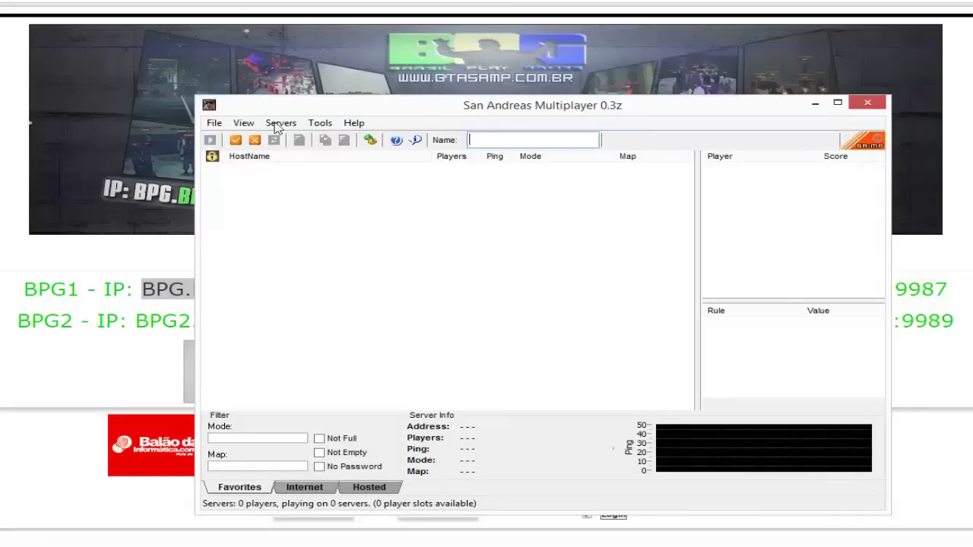
{"action": "left_click_drag", "start_coordinate": [370, 109], "coordinate": [362, 105]}
{"action": "left_click", "coordinate": [274, 120]}
{"action": "left_click", "coordinate": [282, 156]}
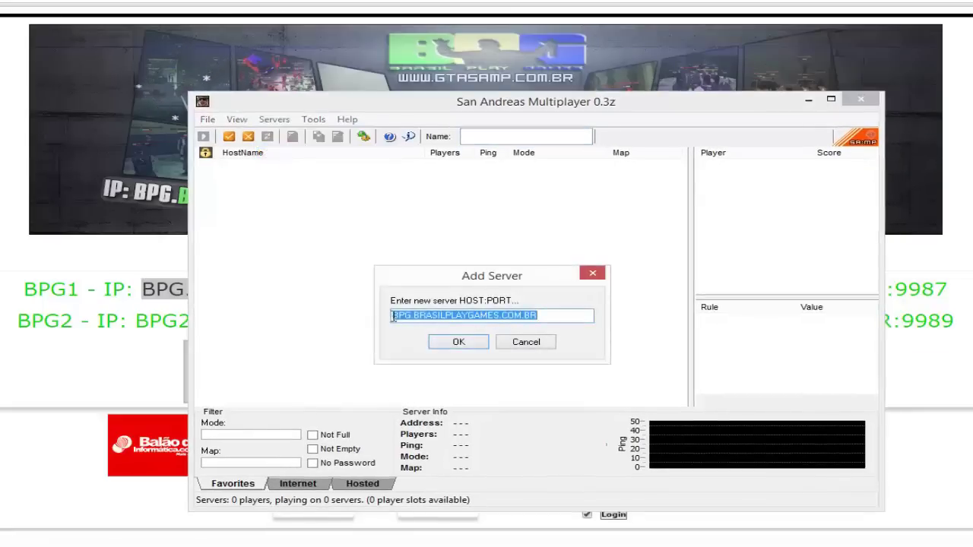
{"action": "left_click", "coordinate": [393, 318]}
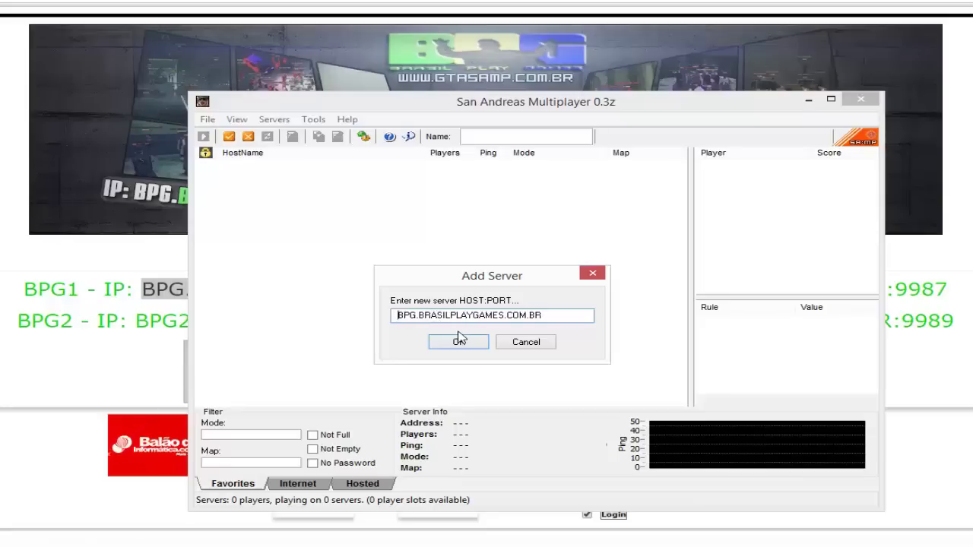
{"action": "key", "text": "BackSpace"}
{"action": "key", "text": "BackSpace"}
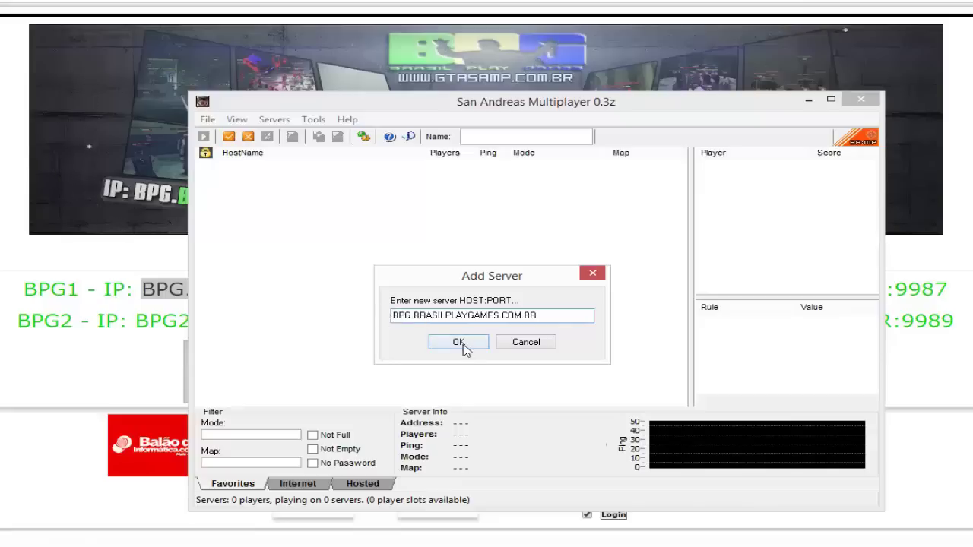
{"action": "left_click", "coordinate": [460, 344]}
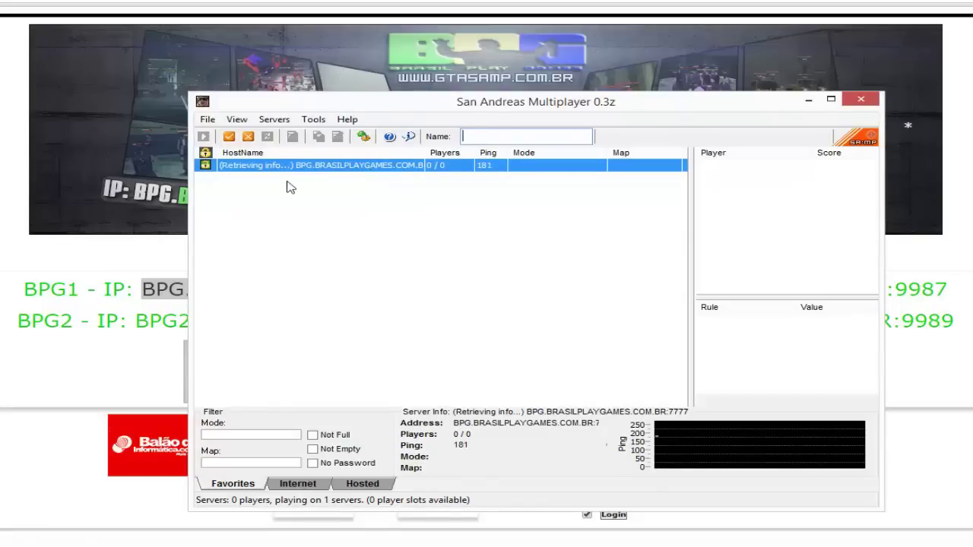
Move the SA-MP window aside and reposition it over the forum page
{"action": "left_click_drag", "start_coordinate": [489, 114], "coordinate": [794, 196]}
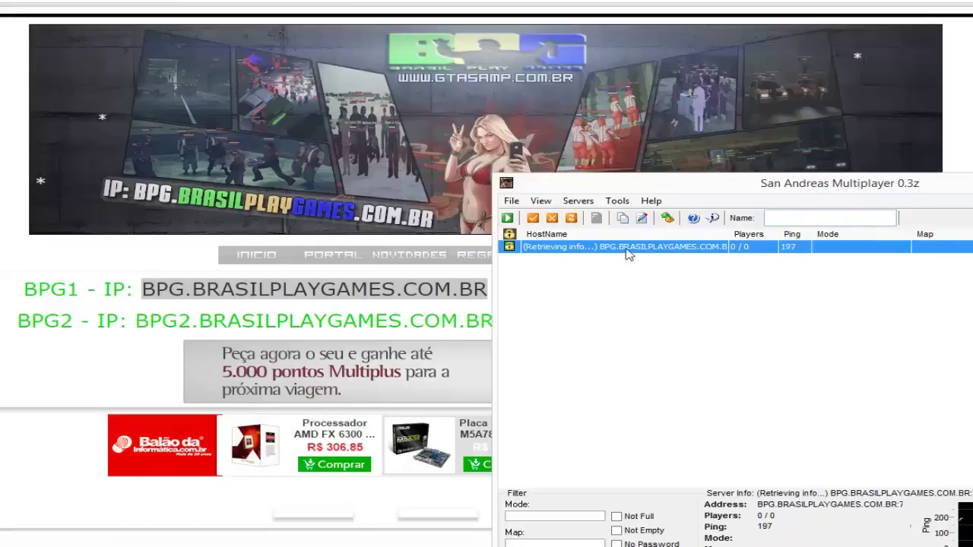
{"action": "left_click", "coordinate": [754, 134]}
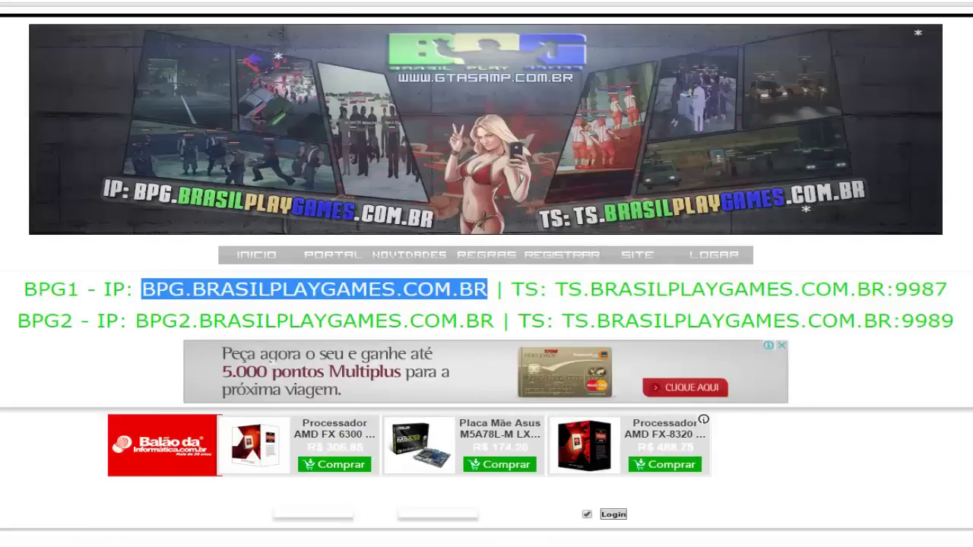
{"action": "key", "text": "alt+Tab"}
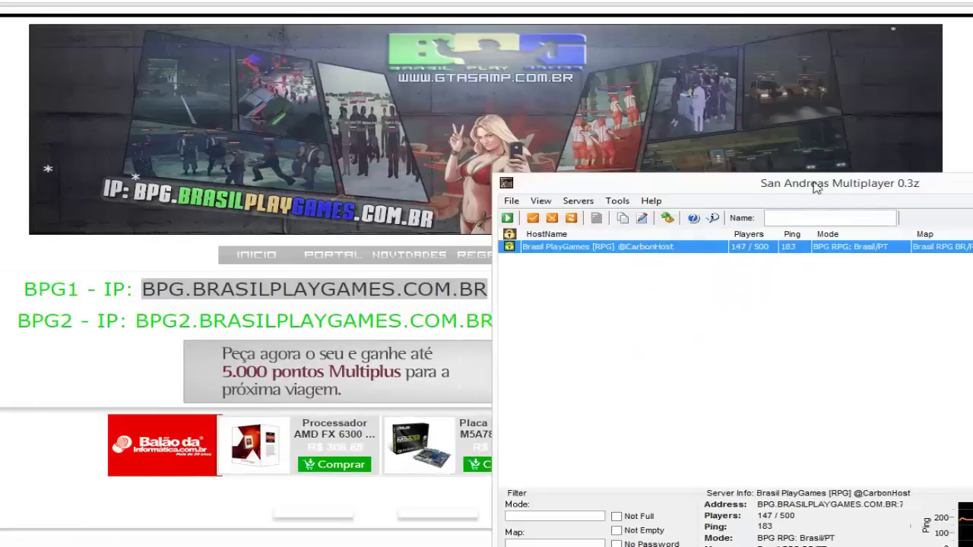
{"action": "left_click_drag", "start_coordinate": [822, 186], "coordinate": [616, 116]}
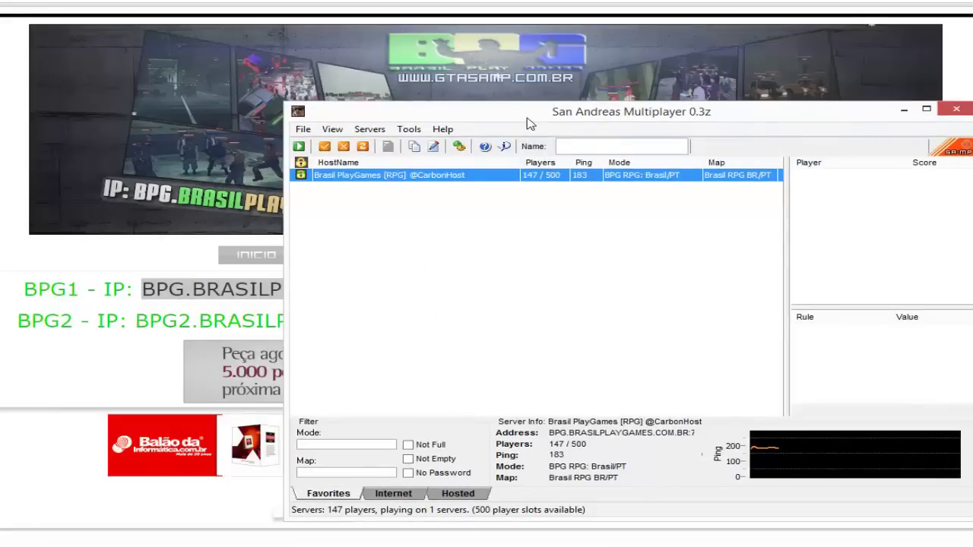
{"action": "mouse_move", "coordinate": [528, 114]}
{"action": "left_mouse_down"}
{"action": "mouse_move", "coordinate": [710, 140]}
{"action": "mouse_move", "coordinate": [457, 152]}
{"action": "mouse_move", "coordinate": [565, 27]}
{"action": "mouse_move", "coordinate": [170, 68]}
{"action": "mouse_move", "coordinate": [578, 143]}
{"action": "mouse_move", "coordinate": [546, 109]}
{"action": "left_mouse_up"}
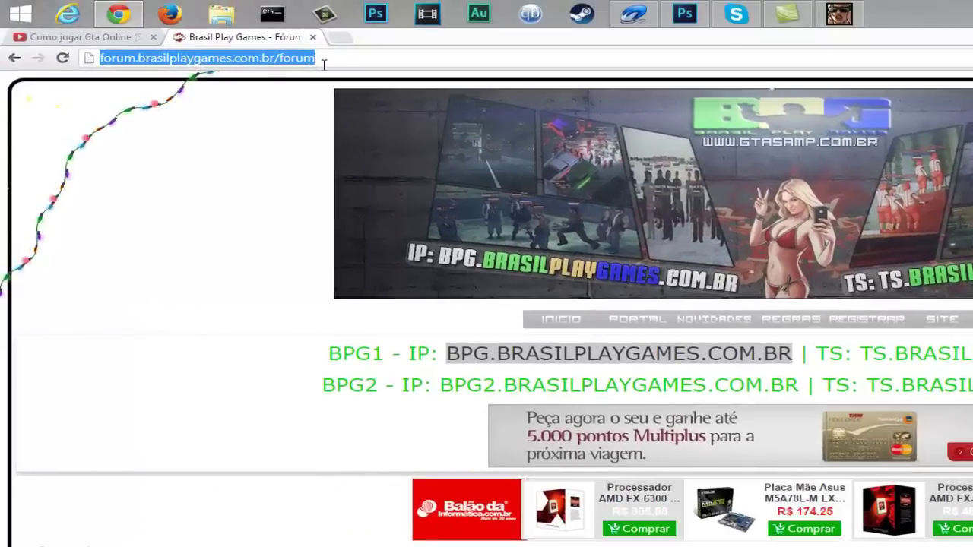
Search Google for 'bsl rpg' and open the bslrpg.com site
{"action": "type", "text": "bsl rp"}
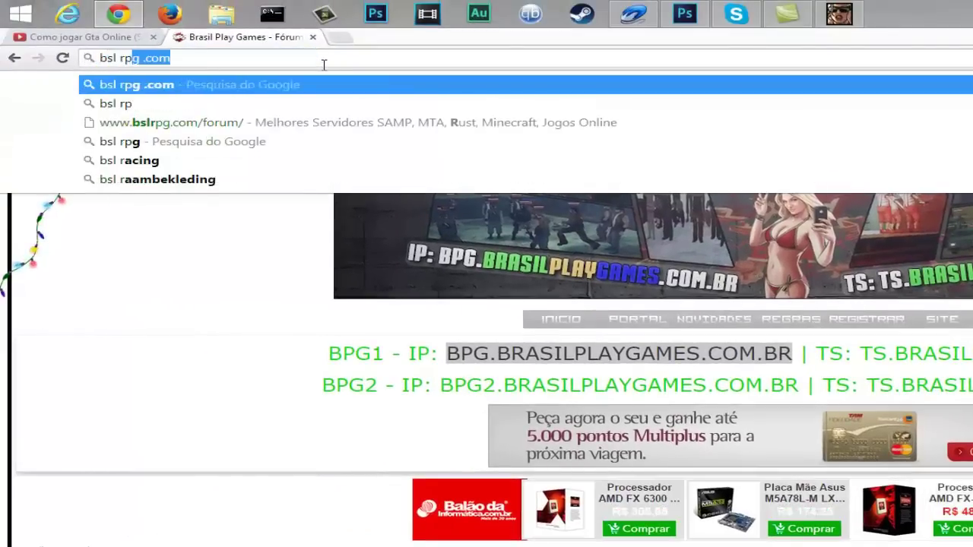
{"action": "type", "text": "g"}
{"action": "key", "text": "Return"}
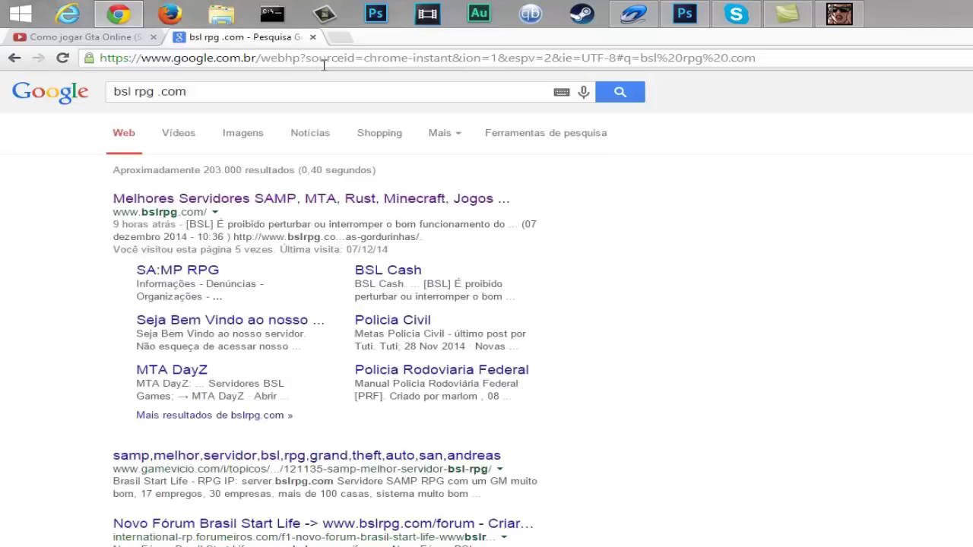
{"action": "left_click", "coordinate": [322, 200]}
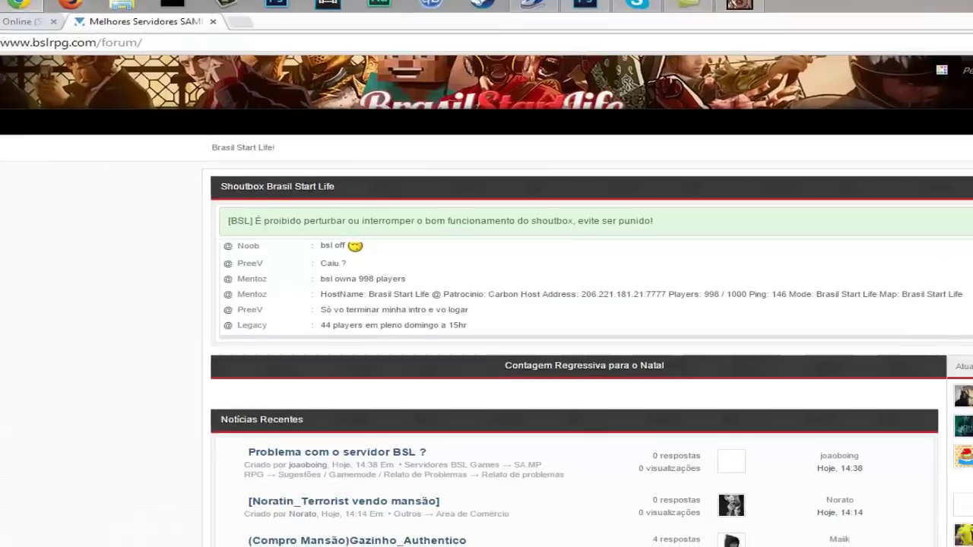
Select the SA:MP server address server.bslrpg.com in the server list
{"action": "scroll", "coordinate": [938, 246], "scroll_direction": "down", "scroll_amount": 4}
{"action": "scroll", "coordinate": [863, 256], "scroll_direction": "down", "scroll_amount": 1}
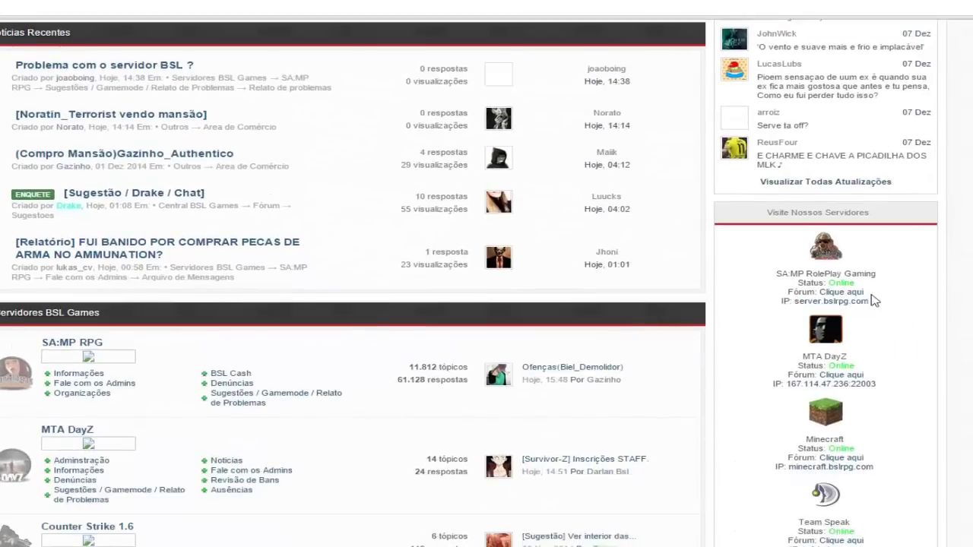
{"action": "left_click_drag", "start_coordinate": [877, 304], "coordinate": [799, 308]}
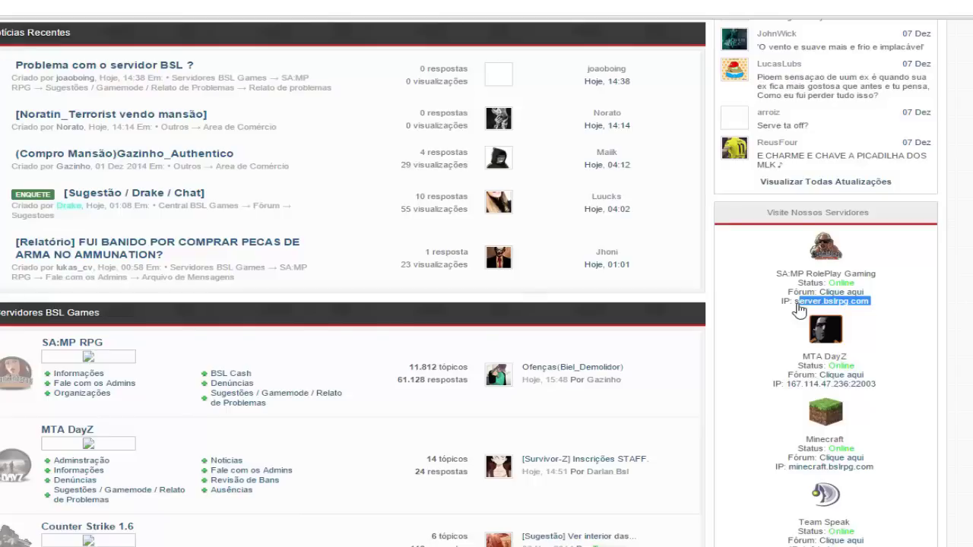
{"action": "left_click", "coordinate": [798, 308]}
{"action": "double_click", "coordinate": [800, 308]}
{"action": "left_click", "coordinate": [803, 312]}
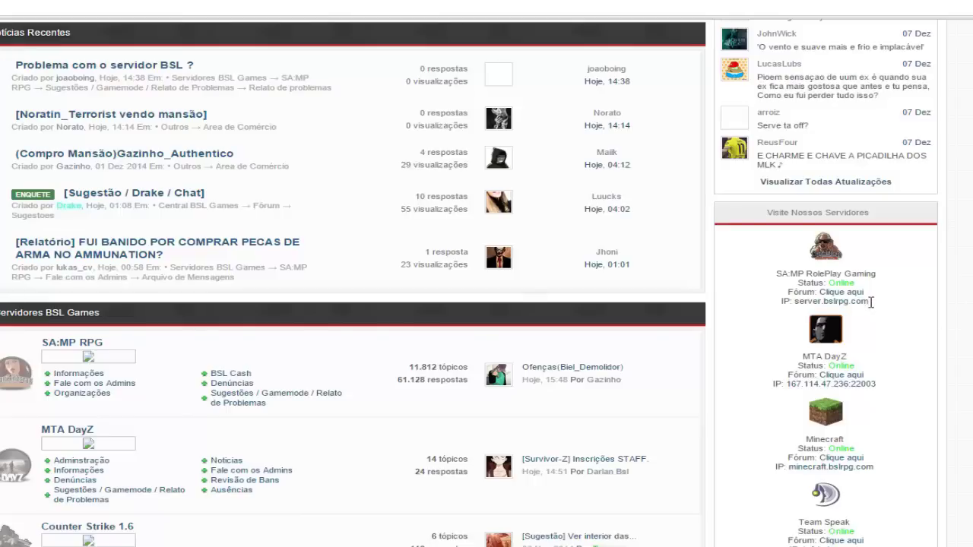
{"action": "mouse_move", "coordinate": [871, 303]}
{"action": "left_mouse_down"}
{"action": "mouse_move", "coordinate": [797, 307]}
{"action": "mouse_move", "coordinate": [871, 304]}
{"action": "left_mouse_up"}
Copy server.bslrpg.com, add it to SA-MP favourites, and select the new Brasil Start Life row
{"action": "right_click", "coordinate": [871, 303]}
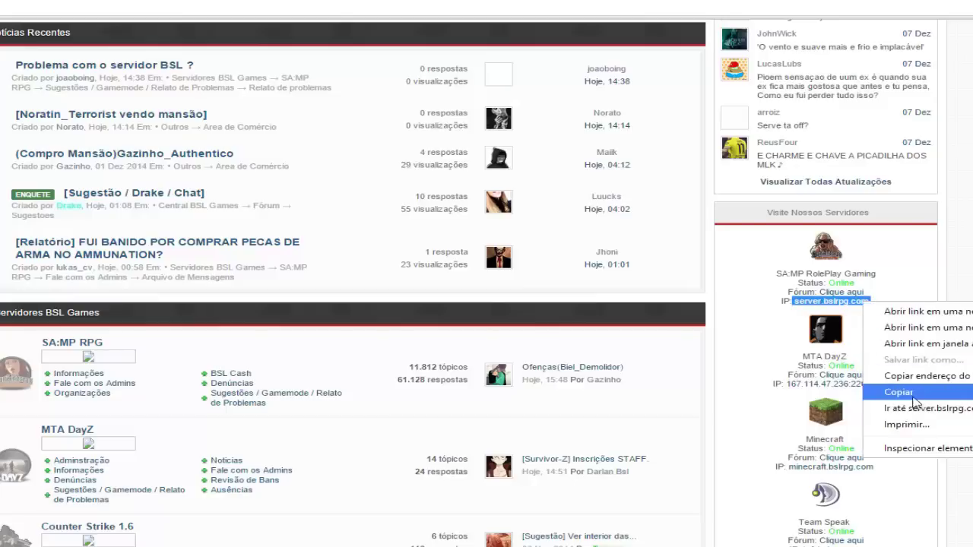
{"action": "left_click", "coordinate": [913, 395]}
{"action": "key", "text": "alt+Tab"}
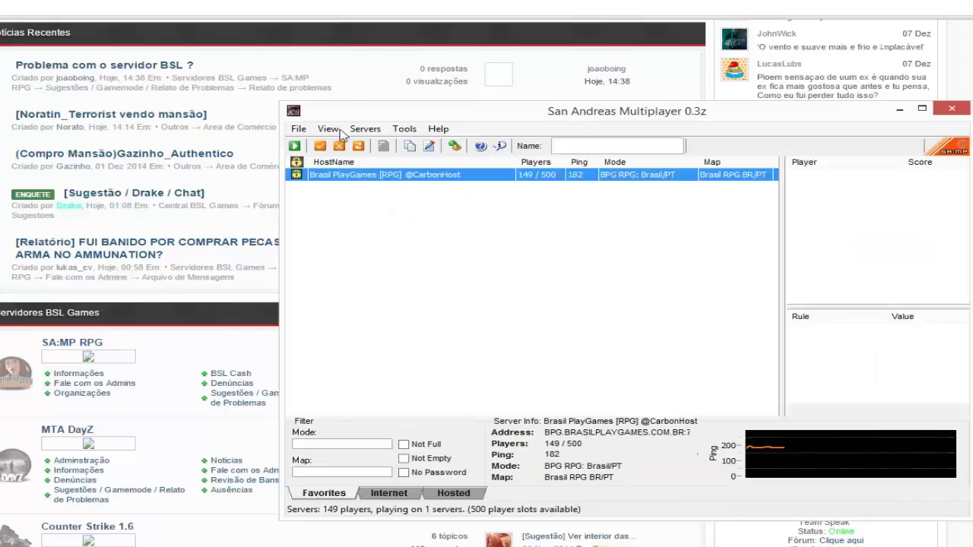
{"action": "left_click", "coordinate": [362, 131]}
{"action": "left_click", "coordinate": [370, 162]}
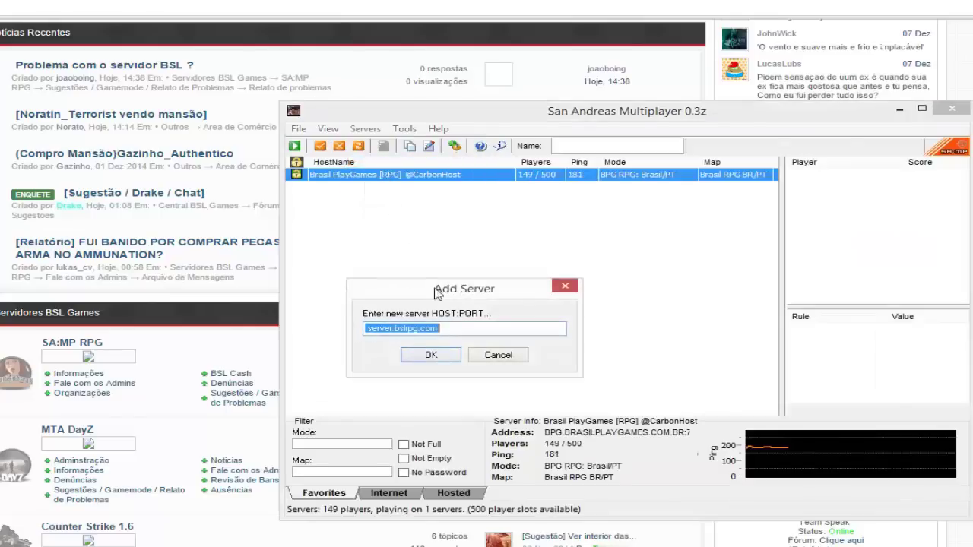
{"action": "left_click", "coordinate": [368, 328]}
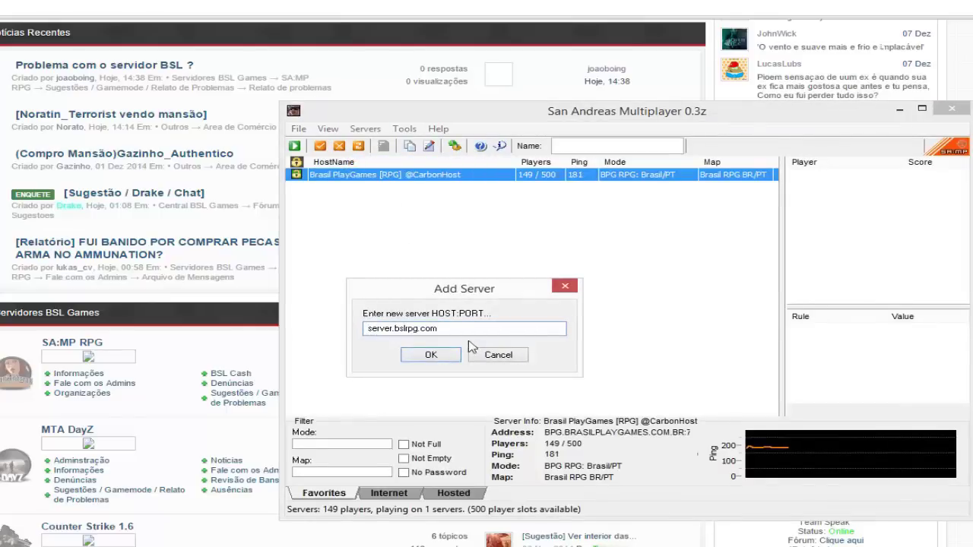
{"action": "key", "text": "BackSpace"}
{"action": "left_click", "coordinate": [431, 356]}
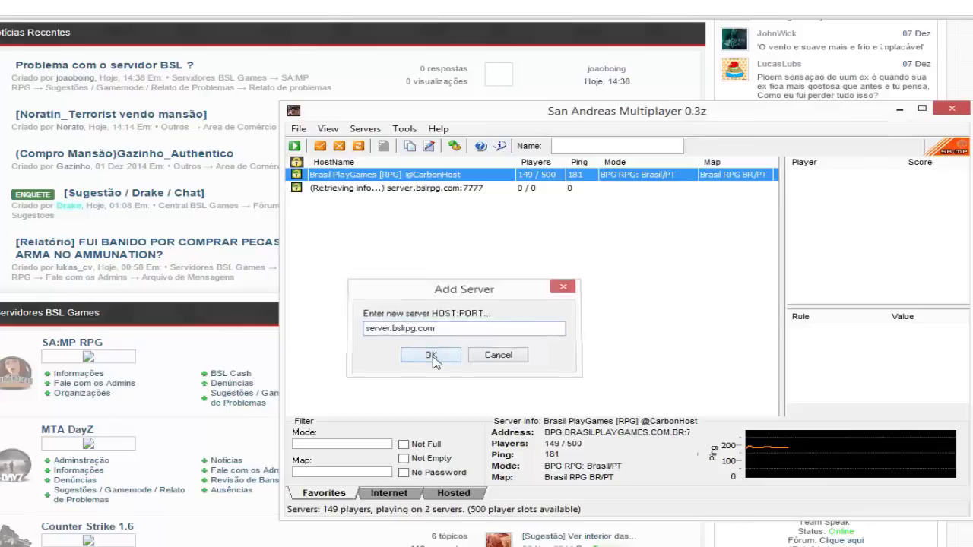
{"action": "left_click", "coordinate": [535, 190]}
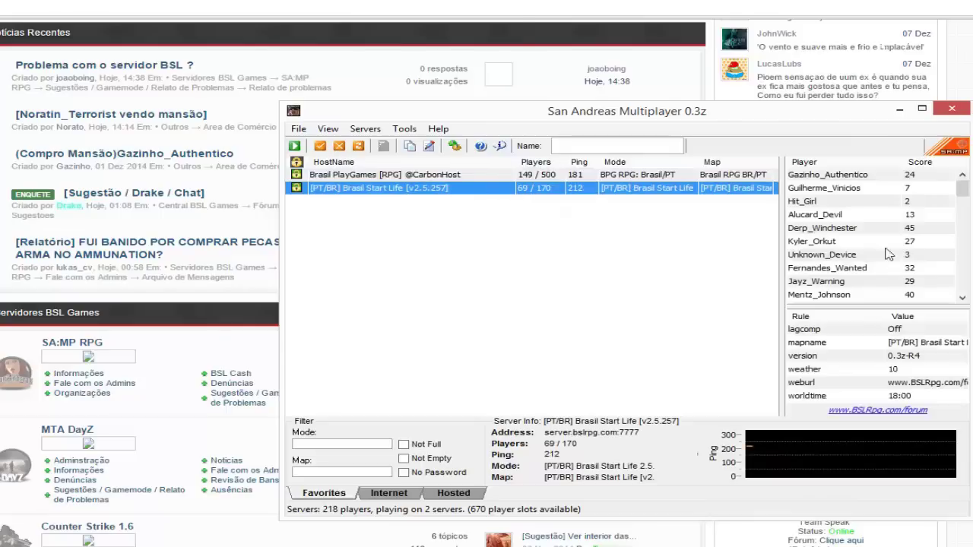
Centre the SA-MP browser on a clear desktop and highlight the server's 0.3z-R4 version
{"action": "left_click_drag", "start_coordinate": [555, 112], "coordinate": [446, 175]}
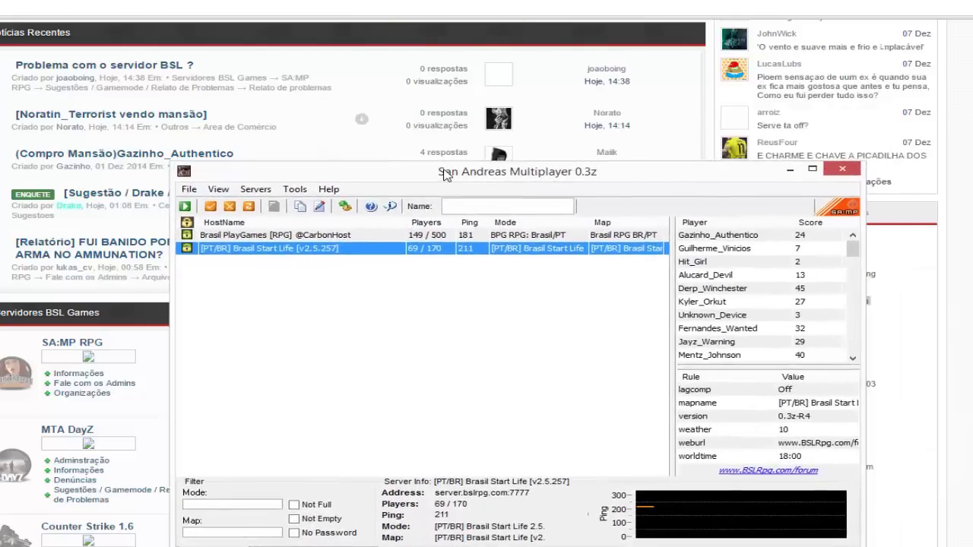
{"action": "key", "text": "super+Home"}
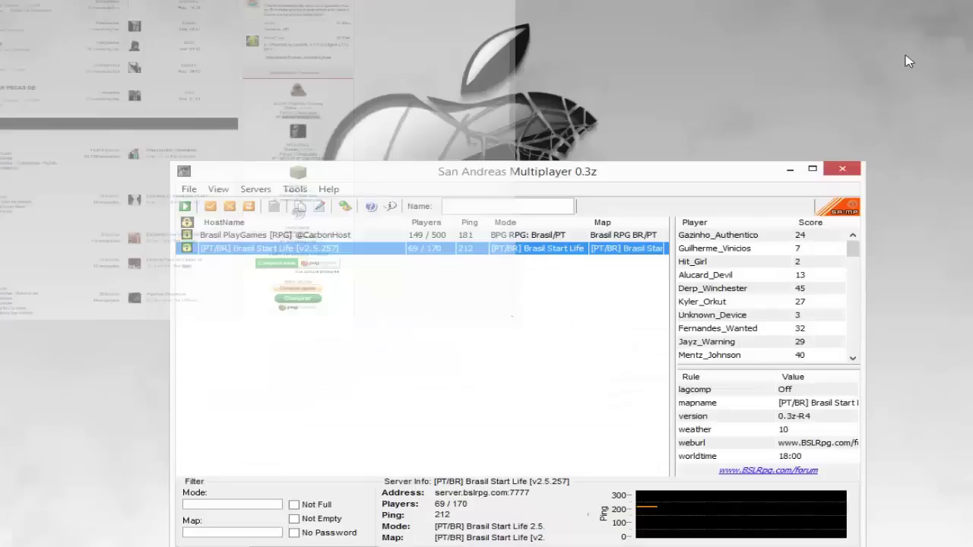
{"action": "left_click_drag", "start_coordinate": [657, 174], "coordinate": [602, 102]}
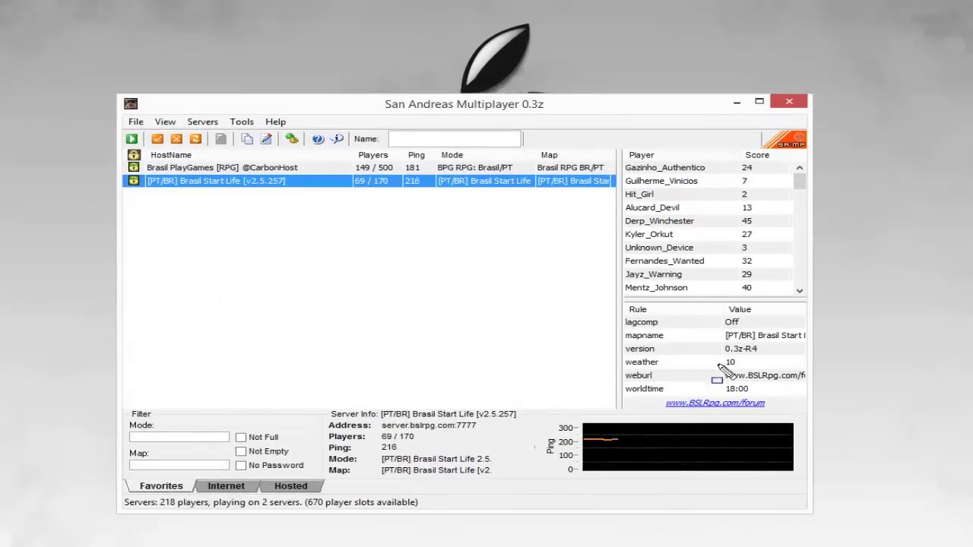
{"action": "mouse_move", "coordinate": [718, 367]}
{"action": "left_mouse_down"}
{"action": "mouse_move", "coordinate": [617, 348]}
{"action": "mouse_move", "coordinate": [617, 339]}
{"action": "mouse_move", "coordinate": [753, 371]}
{"action": "mouse_move", "coordinate": [803, 369]}
{"action": "mouse_move", "coordinate": [150, 183]}
{"action": "mouse_move", "coordinate": [287, 182]}
{"action": "mouse_move", "coordinate": [357, 199]}
{"action": "mouse_move", "coordinate": [688, 356]}
{"action": "mouse_move", "coordinate": [687, 347]}
{"action": "mouse_move", "coordinate": [638, 358]}
{"action": "left_mouse_up"}
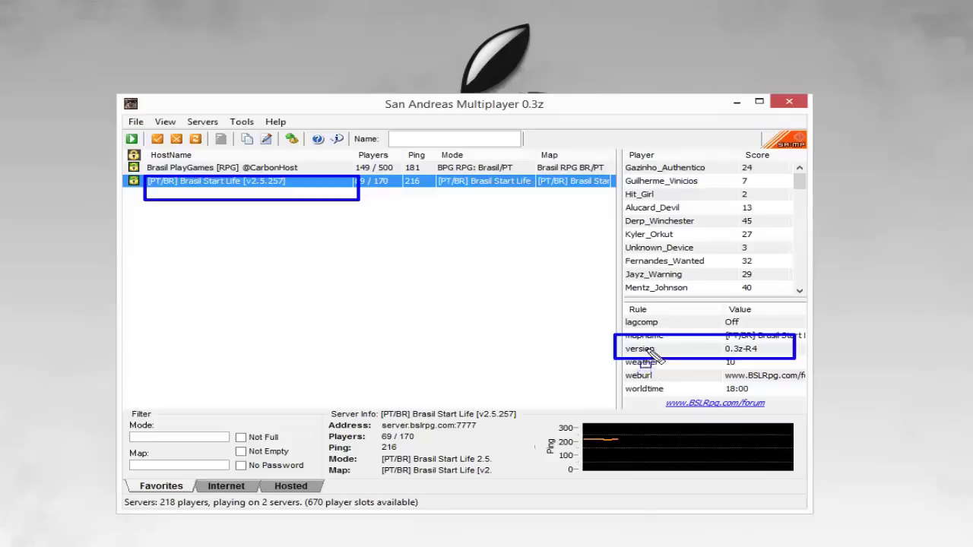
{"action": "mouse_move", "coordinate": [357, 91]}
{"action": "left_mouse_down"}
{"action": "mouse_move", "coordinate": [487, 129]}
{"action": "mouse_move", "coordinate": [607, 116]}
{"action": "left_mouse_up"}
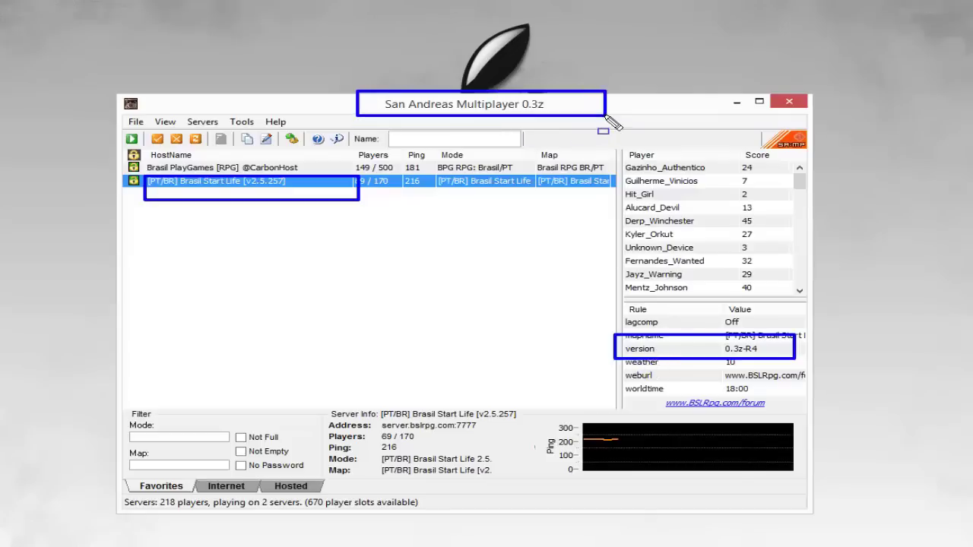
{"action": "mouse_move", "coordinate": [522, 93]}
{"action": "left_mouse_down"}
{"action": "mouse_move", "coordinate": [528, 114]}
{"action": "mouse_move", "coordinate": [568, 116]}
{"action": "left_mouse_up"}
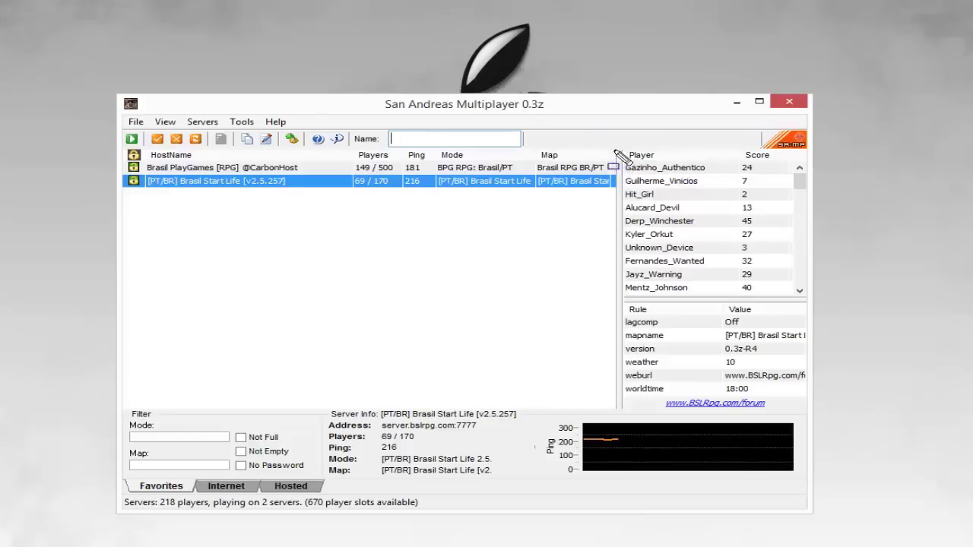
Outline the player list, then change the nickname's ending to Trakinaz
{"action": "left_click_drag", "start_coordinate": [615, 150], "coordinate": [807, 304]}
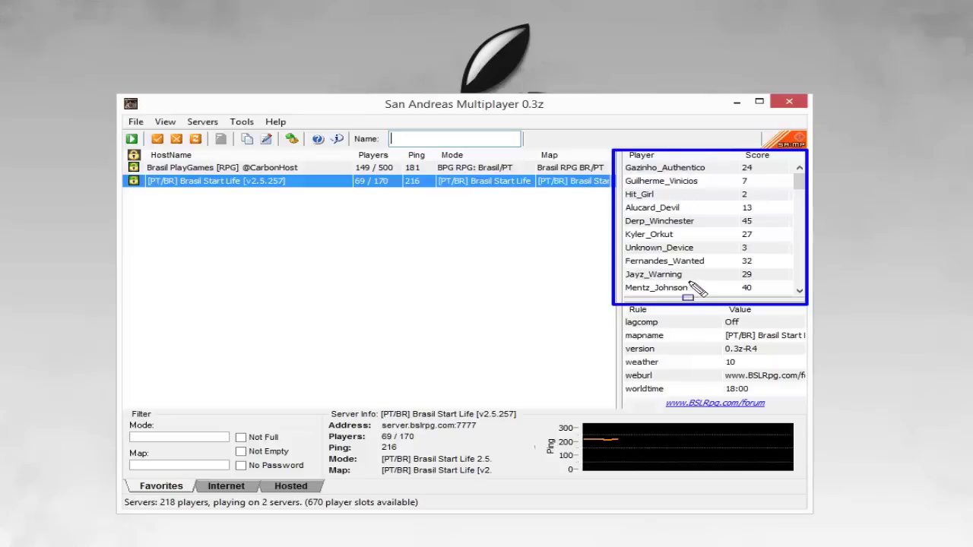
{"action": "key", "text": "Escape"}
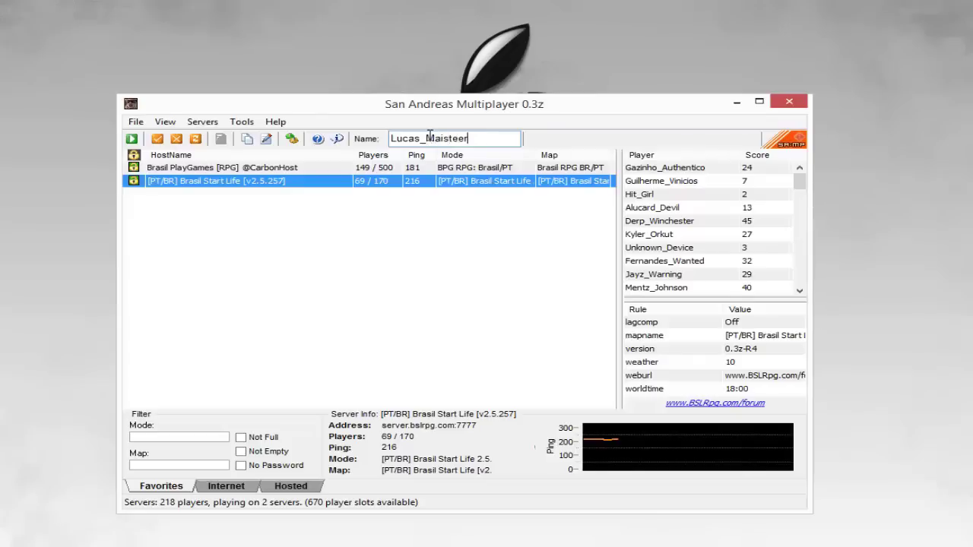
{"action": "double_click", "coordinate": [461, 138]}
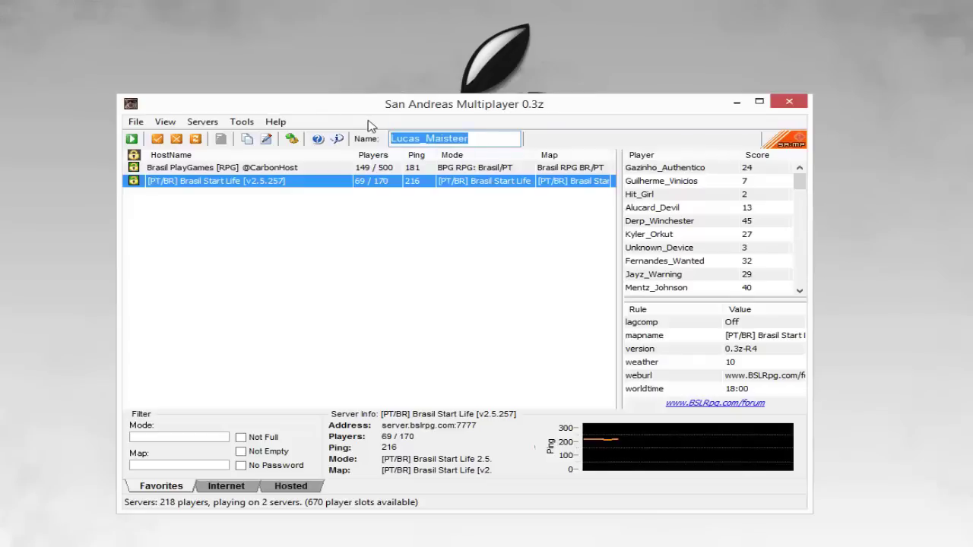
{"action": "left_click", "coordinate": [472, 138]}
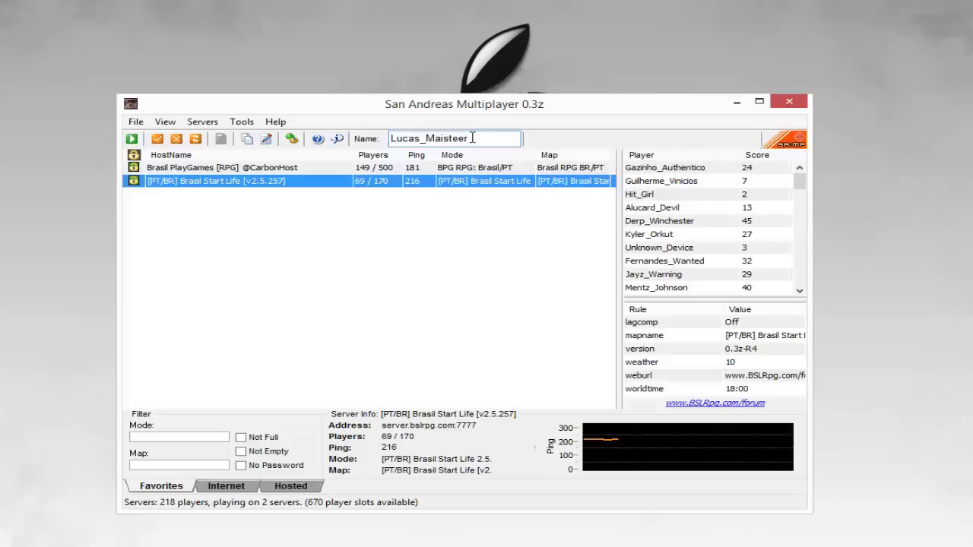
{"action": "key", "text": "BackSpace"}
{"action": "key", "text": "BackSpace"}
{"action": "key", "text": "BackSpace"}
{"action": "key", "text": "BackSpace"}
{"action": "key", "text": "BackSpace"}
{"action": "key", "text": "BackSpace"}
{"action": "type", "text": "Trakinaz"}
Reselect the Brasil Start Life server row and nudge the browser window right
{"action": "left_click", "coordinate": [482, 168]}
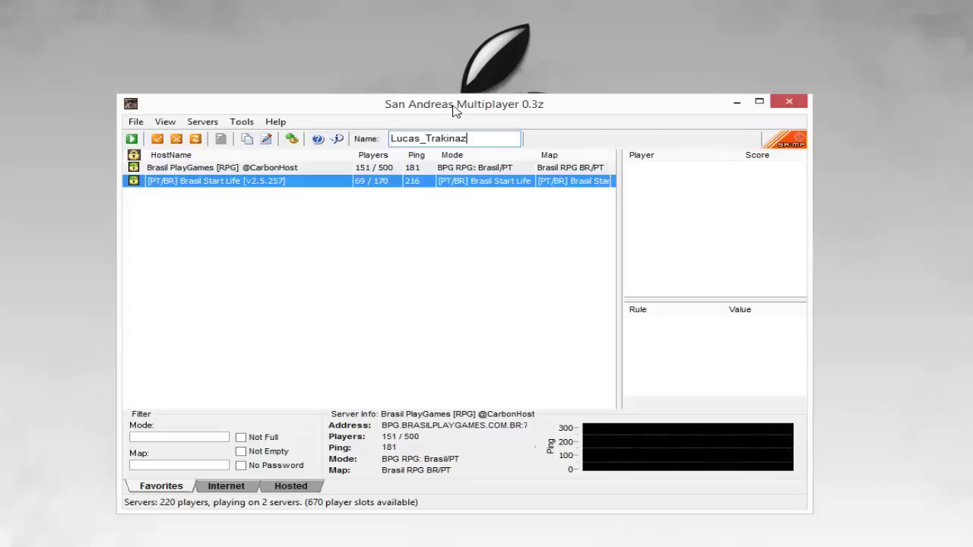
{"action": "left_click", "coordinate": [424, 168]}
{"action": "left_click", "coordinate": [414, 182]}
{"action": "left_click_drag", "start_coordinate": [405, 106], "coordinate": [425, 108]}
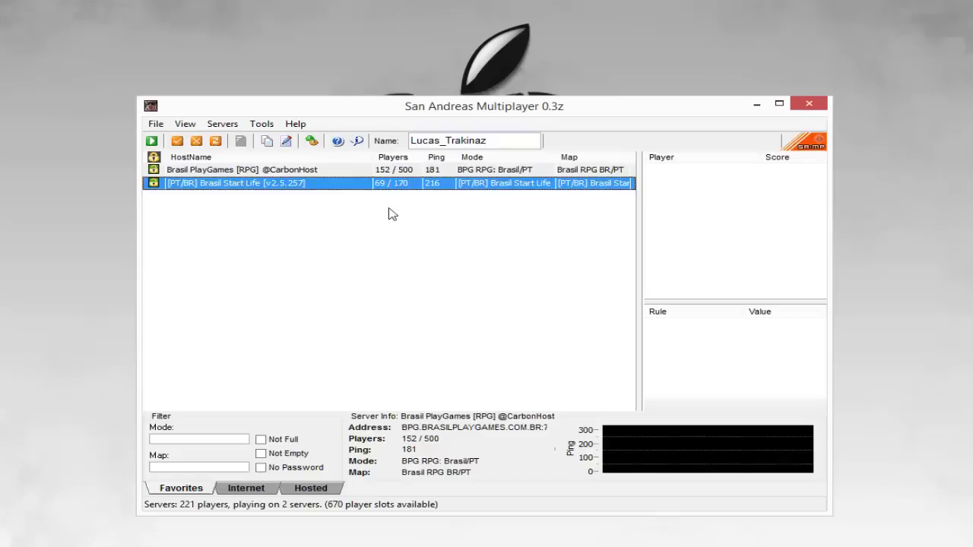
Minimize SA-MP and launch Command Prompt by searching 'cmd' from Start
{"action": "left_click", "coordinate": [757, 105]}
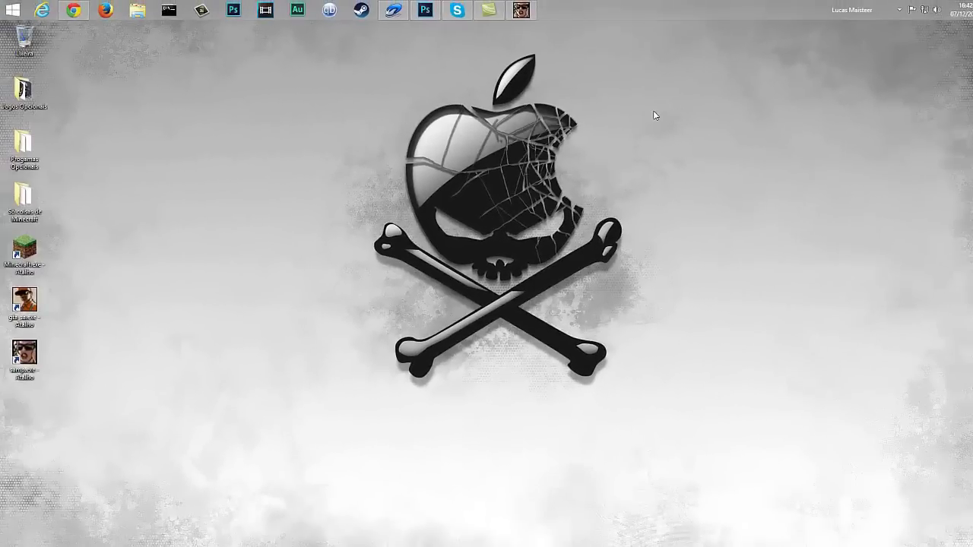
{"action": "left_click", "coordinate": [16, 14]}
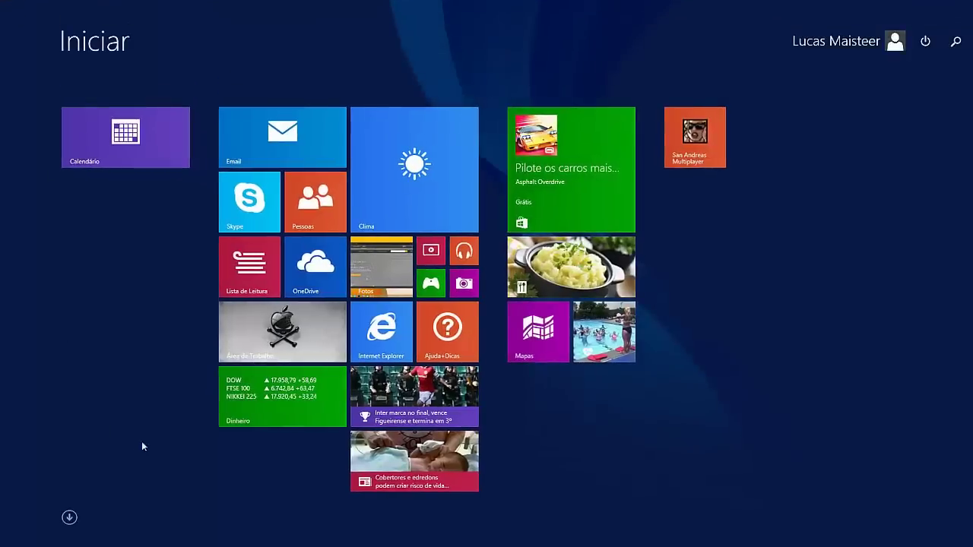
{"action": "left_click", "coordinate": [69, 517]}
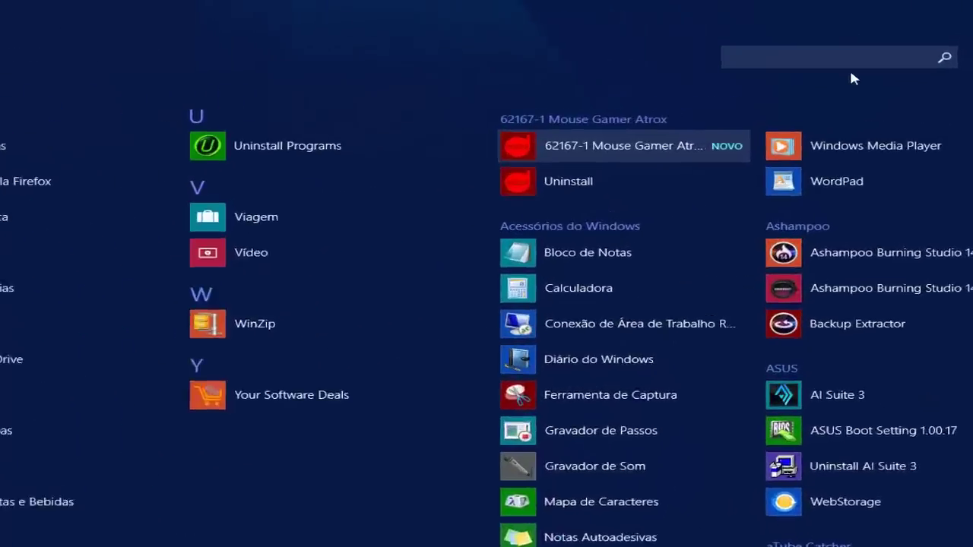
{"action": "left_click", "coordinate": [836, 56]}
{"action": "type", "text": "cmd"}
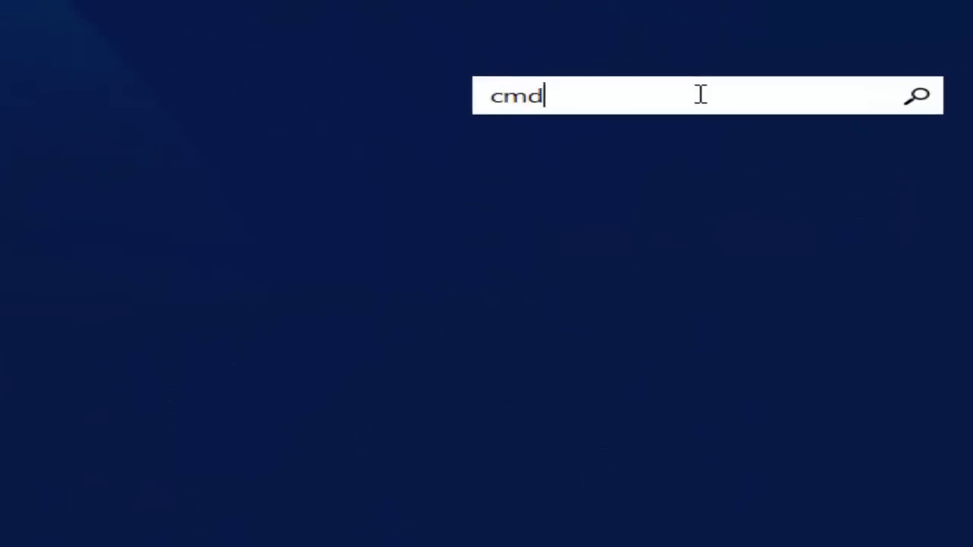
{"action": "key", "text": "Return"}
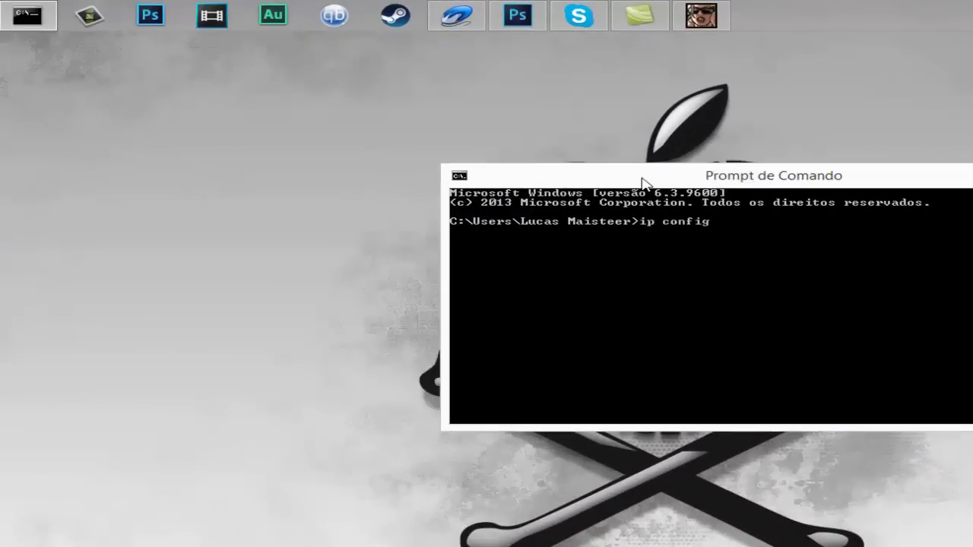
Run ipconfig to list the network adapter settings
{"action": "key", "text": "Return"}
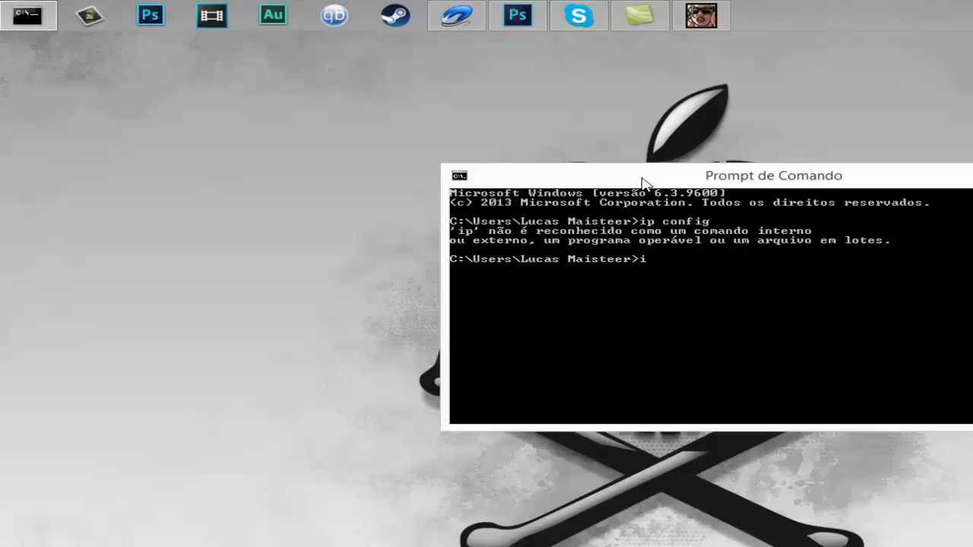
{"action": "type", "text": "ipconfig"}
{"action": "key", "text": "Return"}
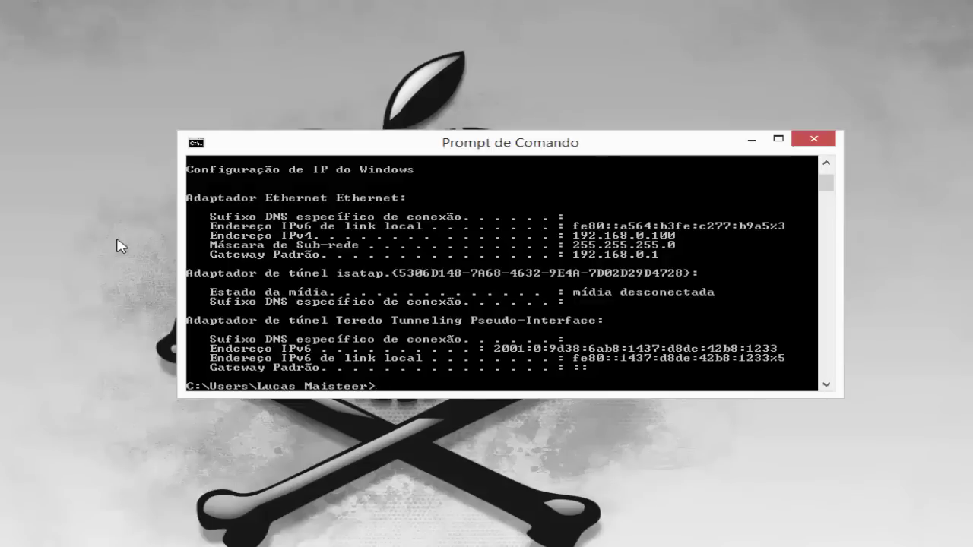
Highlight the subnet mask and default gateway lines in the ipconfig output
{"action": "left_click_drag", "start_coordinate": [197, 240], "coordinate": [334, 263]}
{"action": "left_click_drag", "start_coordinate": [586, 280], "coordinate": [598, 284]}
{"action": "mouse_move", "coordinate": [560, 245]}
{"action": "left_mouse_down"}
{"action": "mouse_move", "coordinate": [679, 276]}
{"action": "mouse_move", "coordinate": [677, 267]}
{"action": "left_mouse_up"}
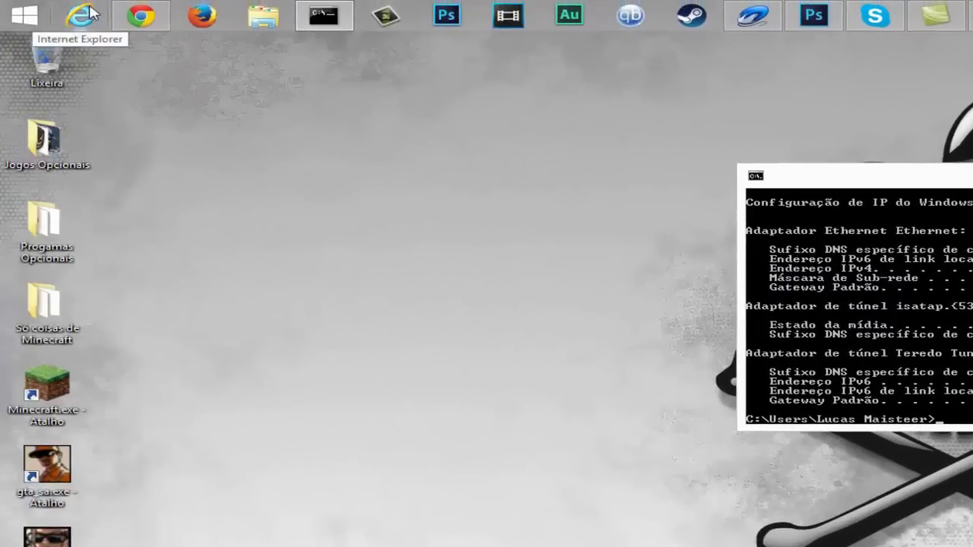
Browse to the router at 192.168.0.1 in Internet Explorer and enter the login username
{"action": "left_click", "coordinate": [90, 12]}
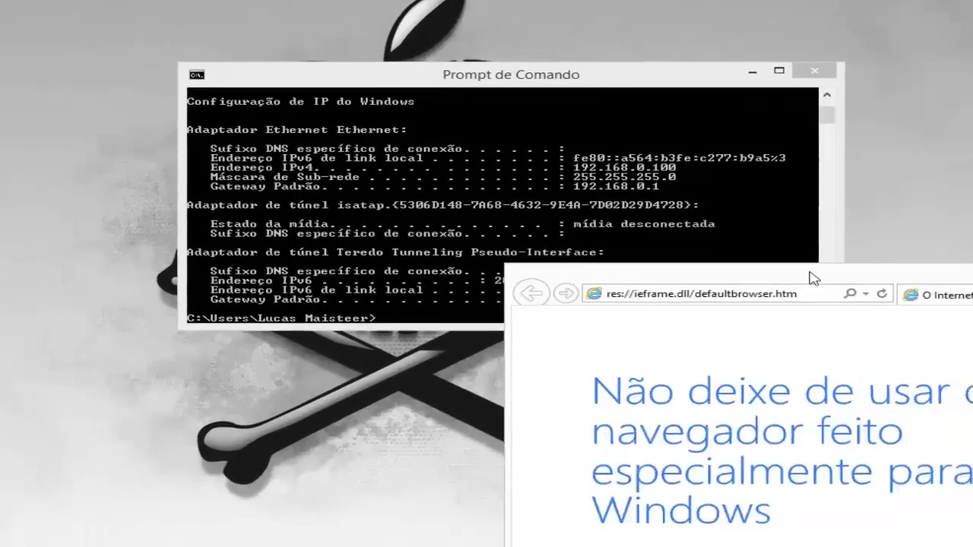
{"action": "left_click_drag", "start_coordinate": [812, 278], "coordinate": [800, 216]}
{"action": "left_click", "coordinate": [689, 294]}
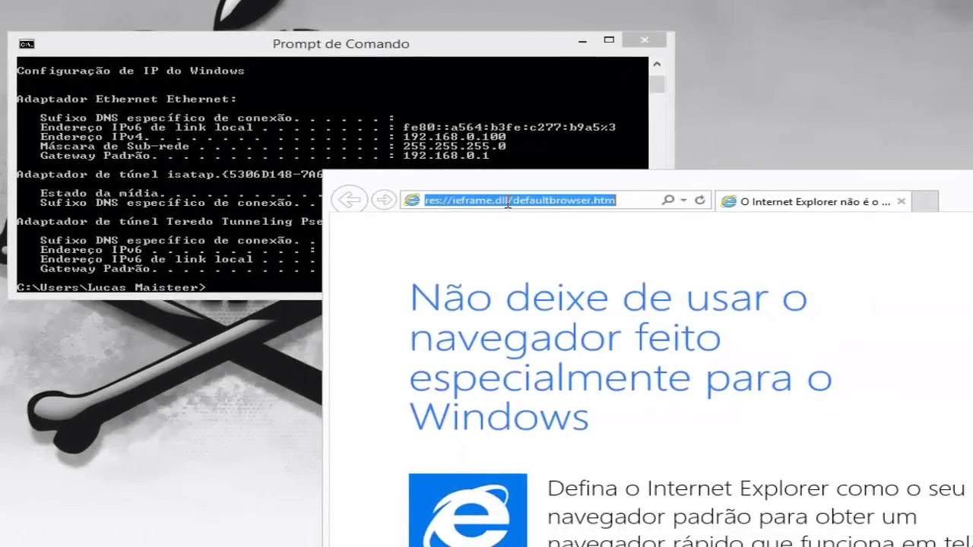
{"action": "type", "text": "19"}
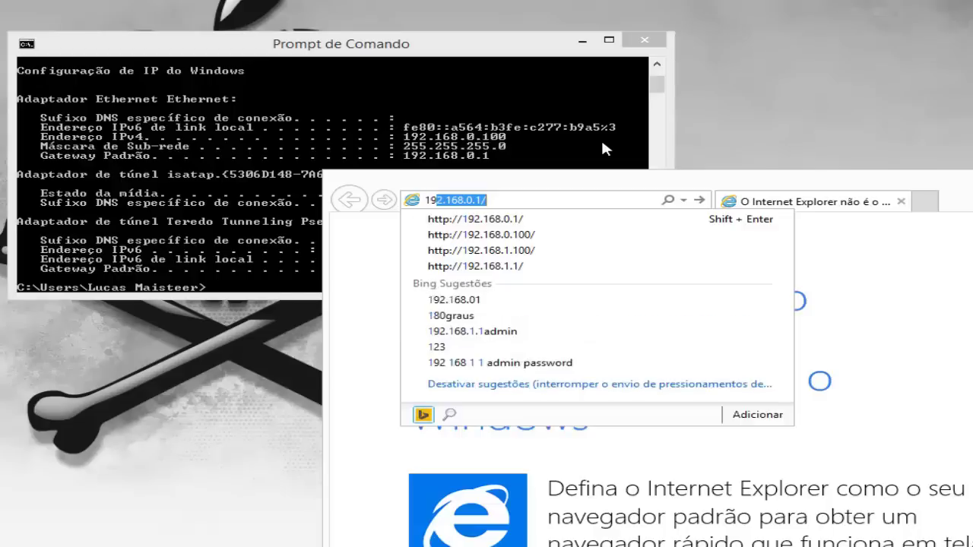
{"action": "type", "text": "2."}
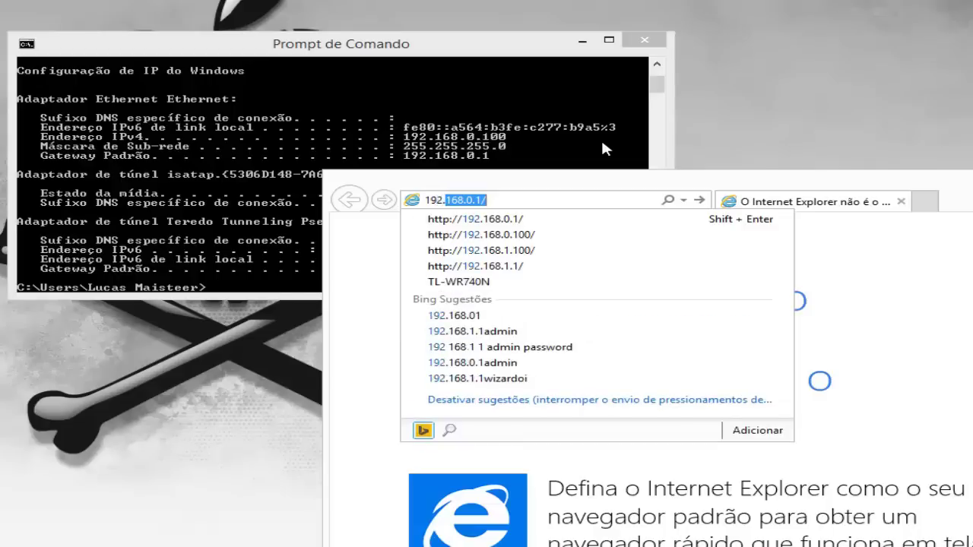
{"action": "type", "text": "168."}
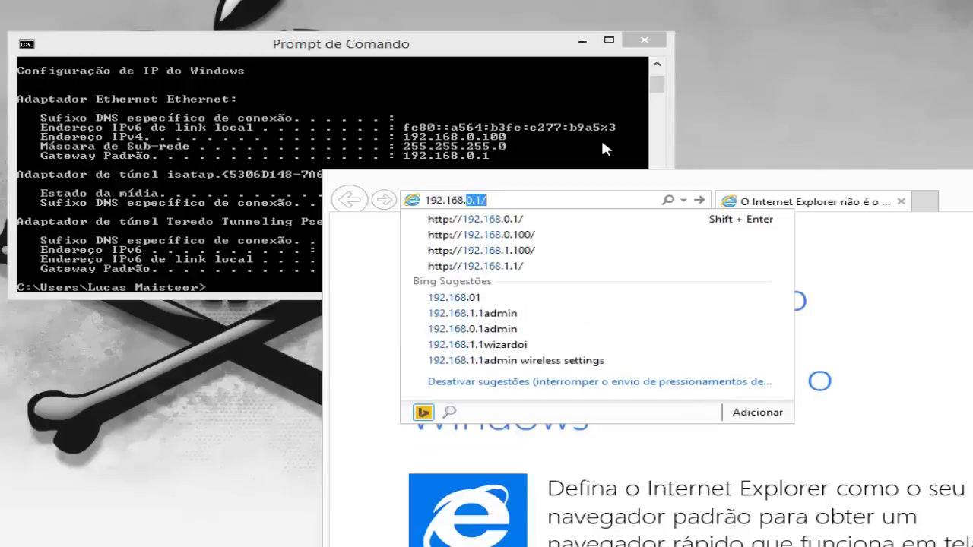
{"action": "type", "text": "0.2"}
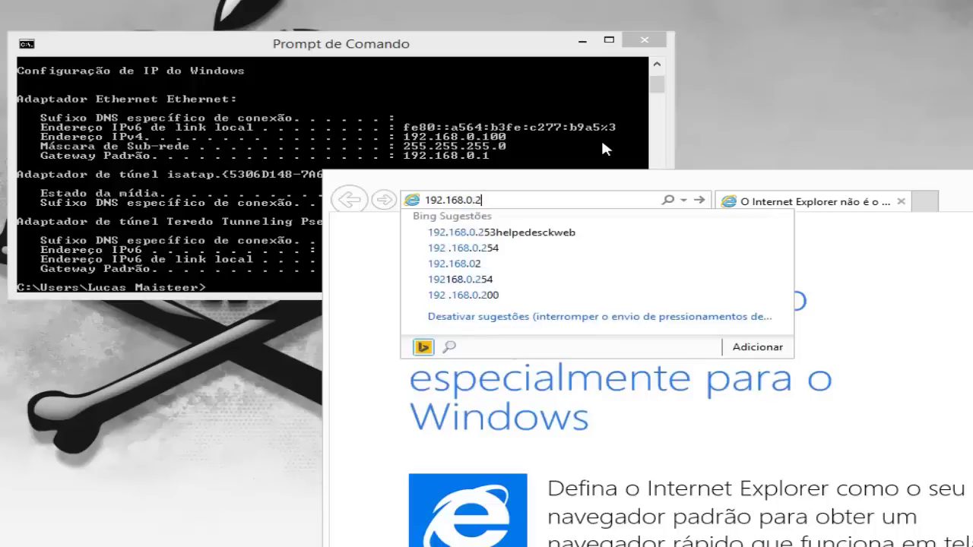
{"action": "key", "text": "BackSpace"}
{"action": "type", "text": "1"}
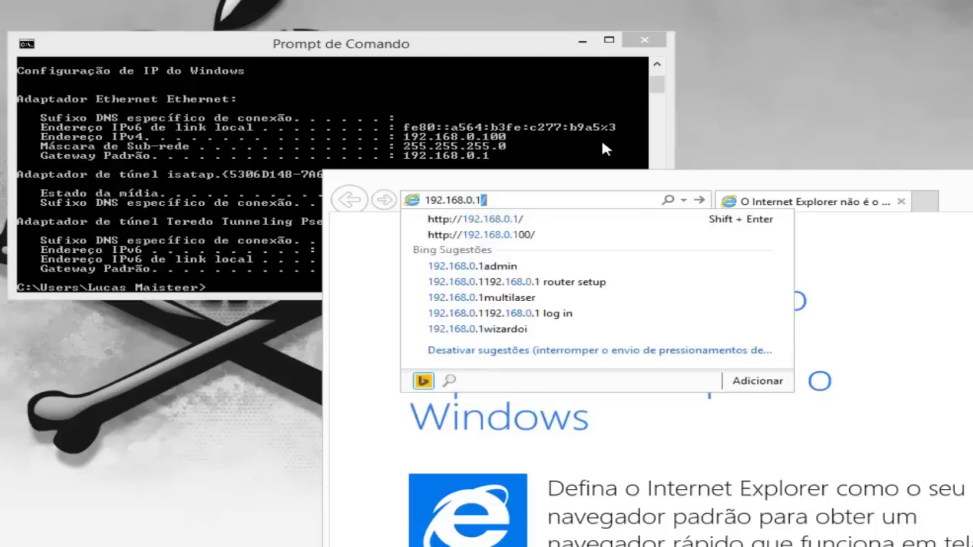
{"action": "key", "text": "Return"}
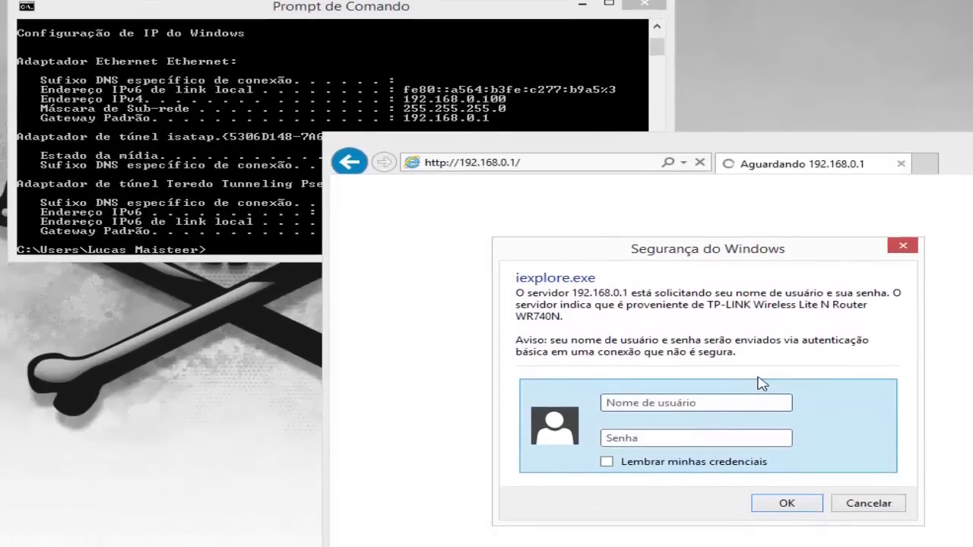
{"action": "type", "text": "adm"}
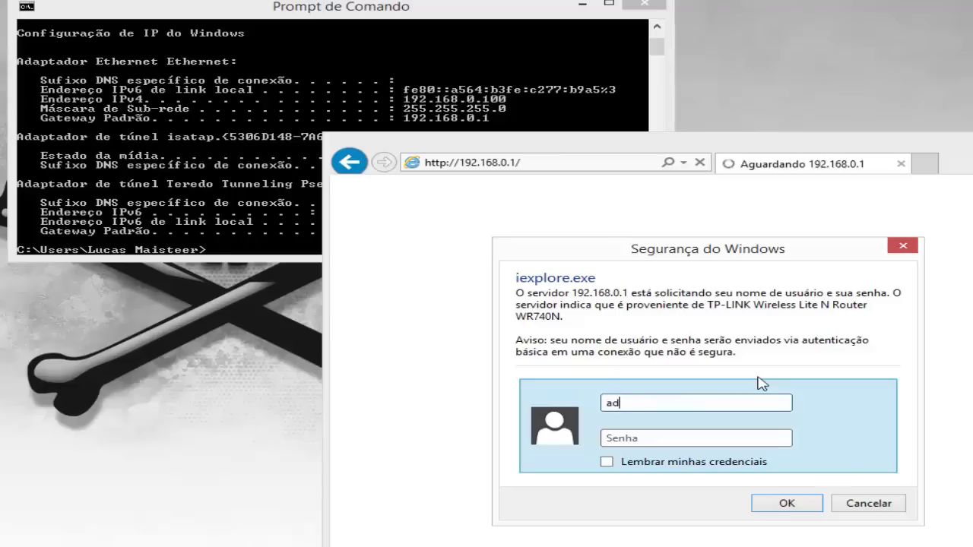
{"action": "type", "text": "in"}
{"action": "key", "text": "Tab"}
{"action": "type", "text": "admin"}
Submit the router login and dismiss the add-on notice
{"action": "key", "text": "Return"}
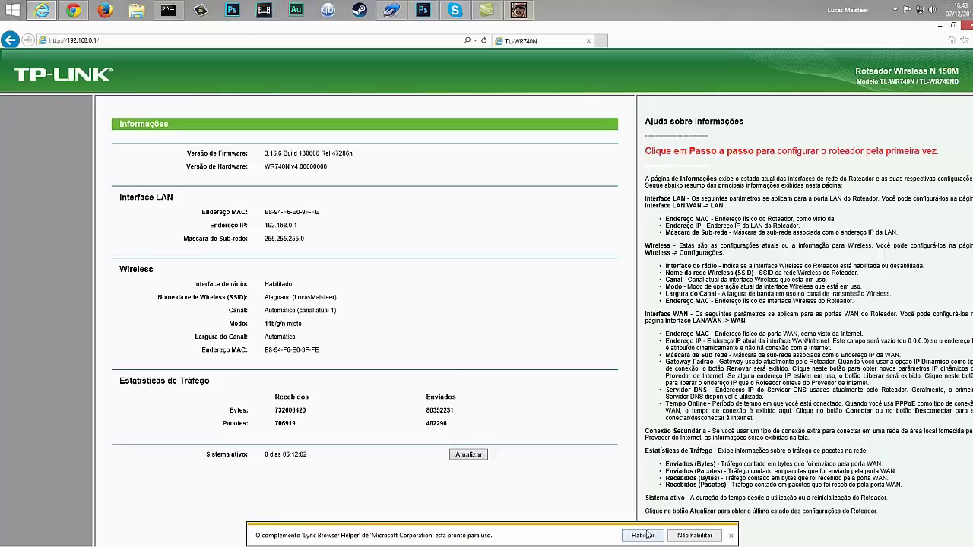
{"action": "left_click", "coordinate": [647, 534]}
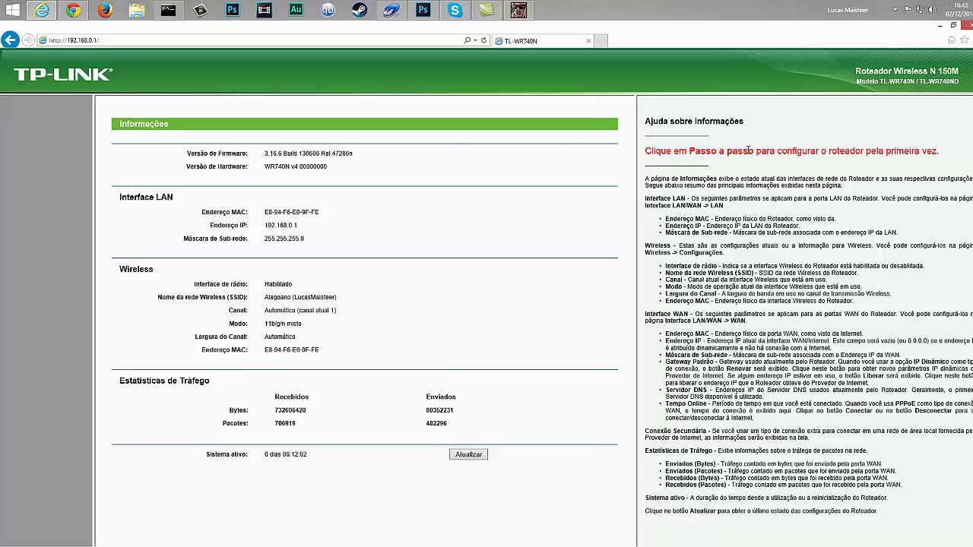
{"action": "scroll", "coordinate": [556, 164], "scroll_direction": "down", "scroll_amount": 1}
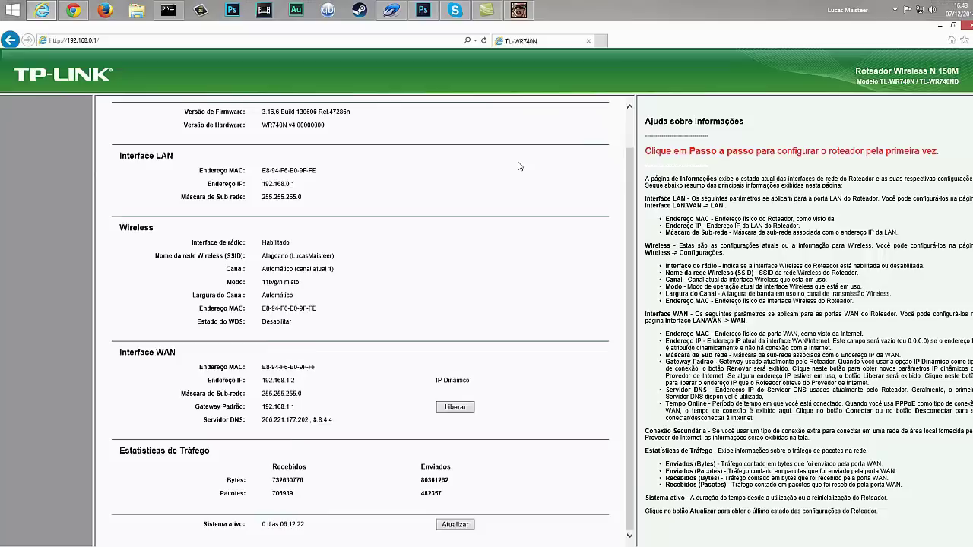
{"action": "scroll", "coordinate": [519, 165], "scroll_direction": "up", "scroll_amount": 1}
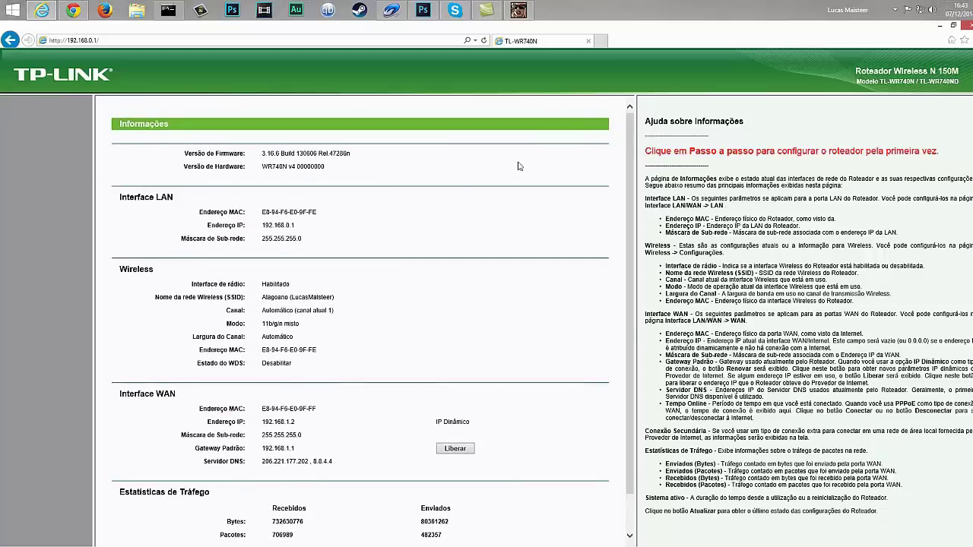
{"action": "scroll", "coordinate": [519, 165], "scroll_direction": "down", "scroll_amount": 1}
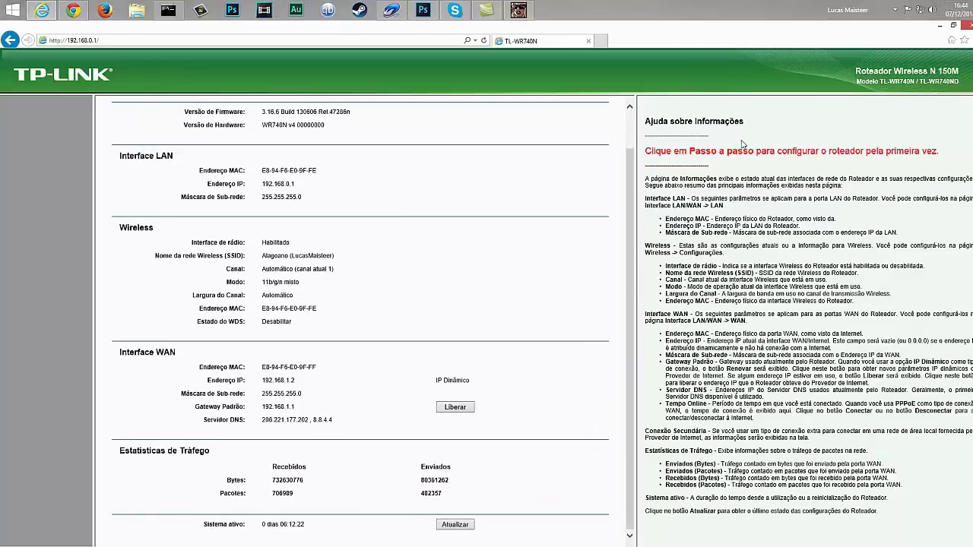
{"action": "scroll", "coordinate": [633, 135], "scroll_direction": "up", "scroll_amount": 1}
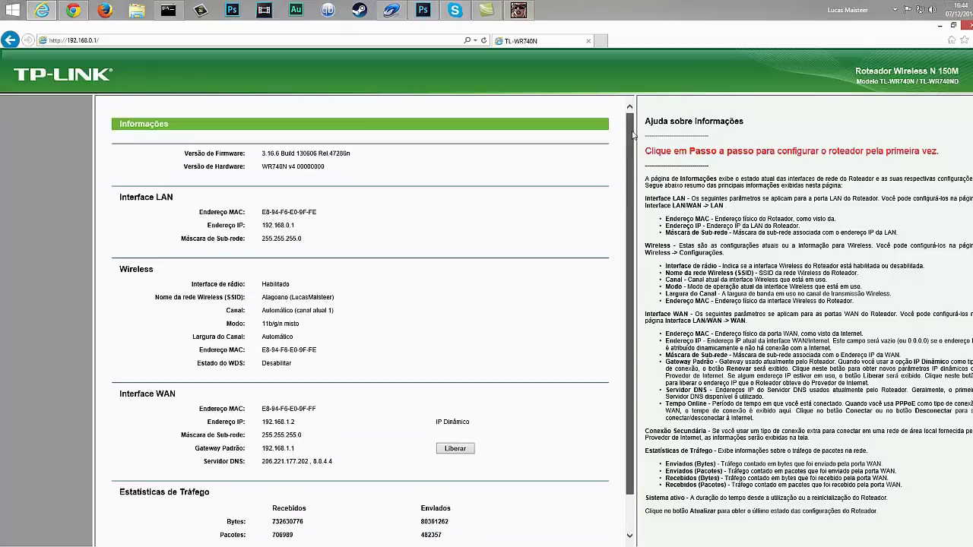
{"action": "scroll", "coordinate": [289, 175], "scroll_direction": "down", "scroll_amount": 1}
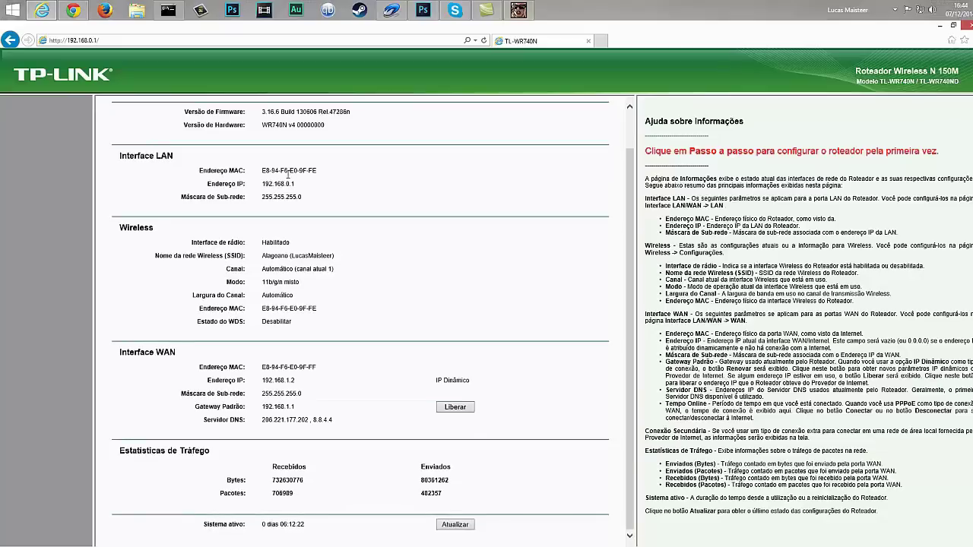
{"action": "scroll", "coordinate": [288, 175], "scroll_direction": "up", "scroll_amount": 1}
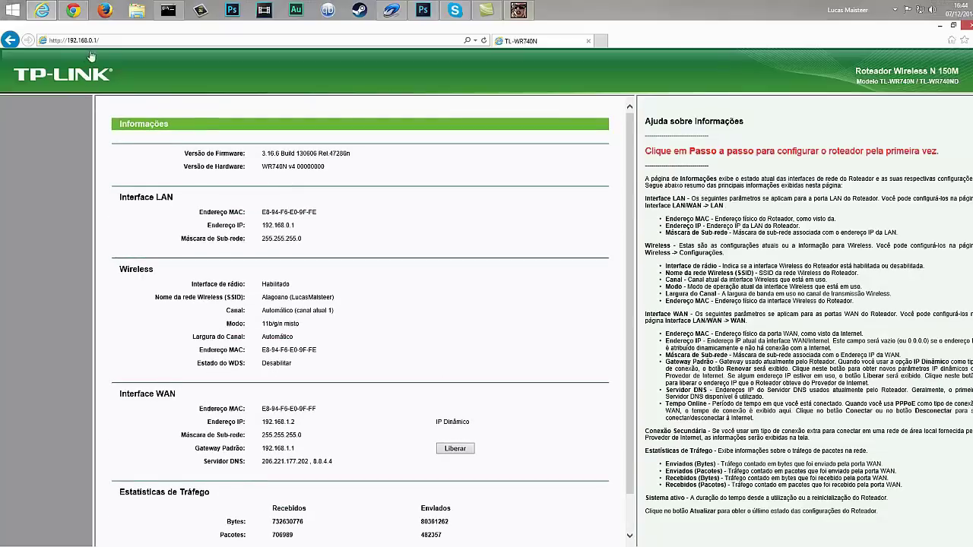
Reload 192.168.0.1 so the status page shows its left settings menu
{"action": "left_click", "coordinate": [111, 40]}
{"action": "left_click", "coordinate": [201, 40]}
{"action": "left_click", "coordinate": [483, 41]}
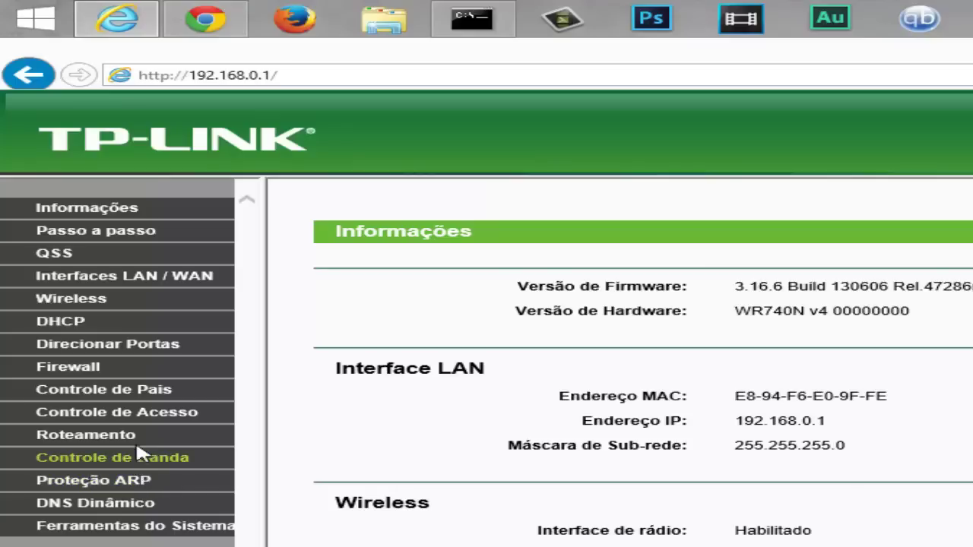
Open Direcionar Portas from the router's left menu
{"action": "left_click", "coordinate": [150, 352]}
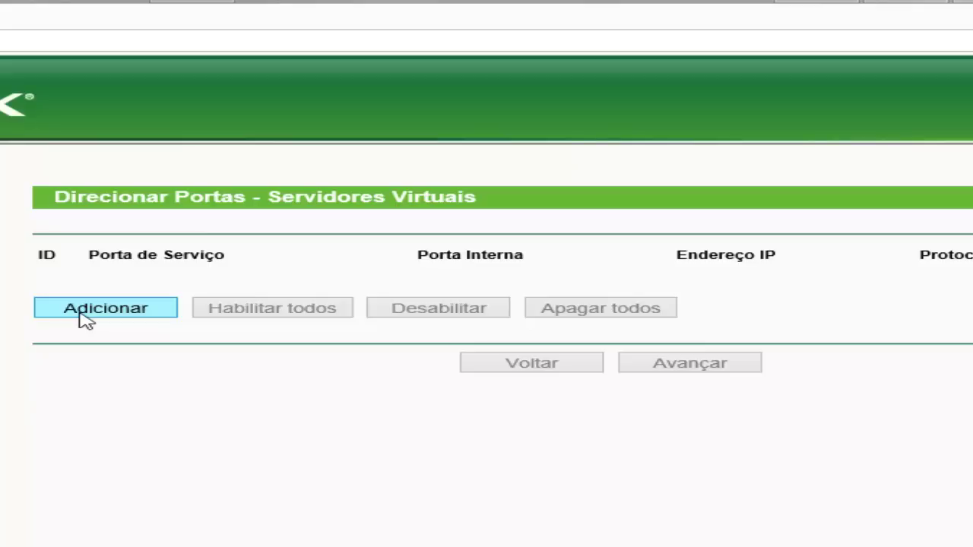
Add a new forwarding entry with service port 7777, moving on to the IP address field
{"action": "left_click", "coordinate": [86, 311]}
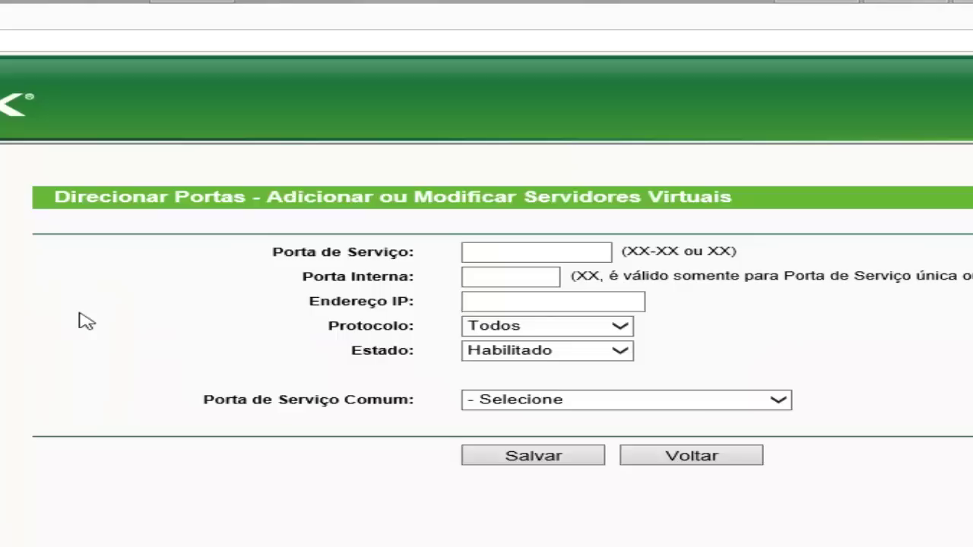
{"action": "left_click", "coordinate": [523, 250]}
{"action": "type", "text": "7777"}
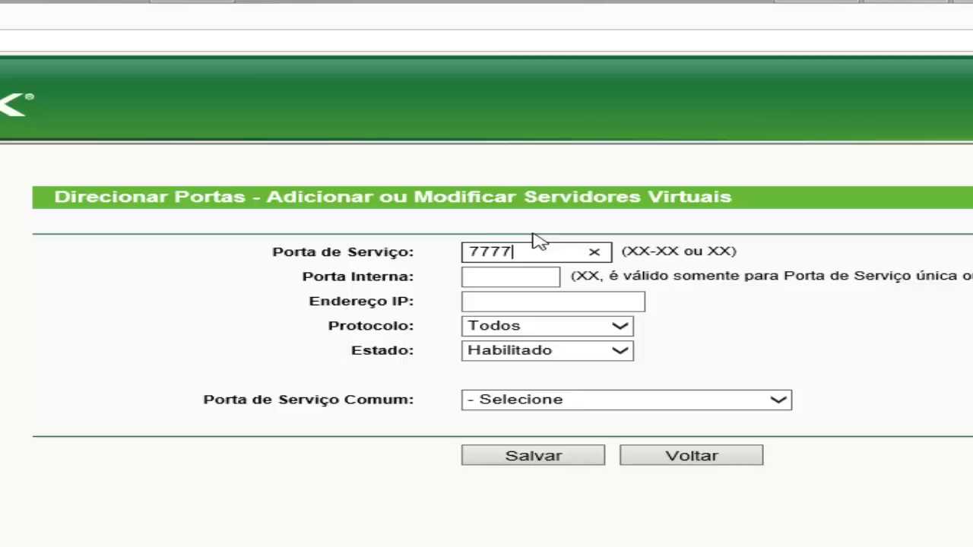
{"action": "left_click", "coordinate": [509, 281]}
{"action": "left_click", "coordinate": [524, 275]}
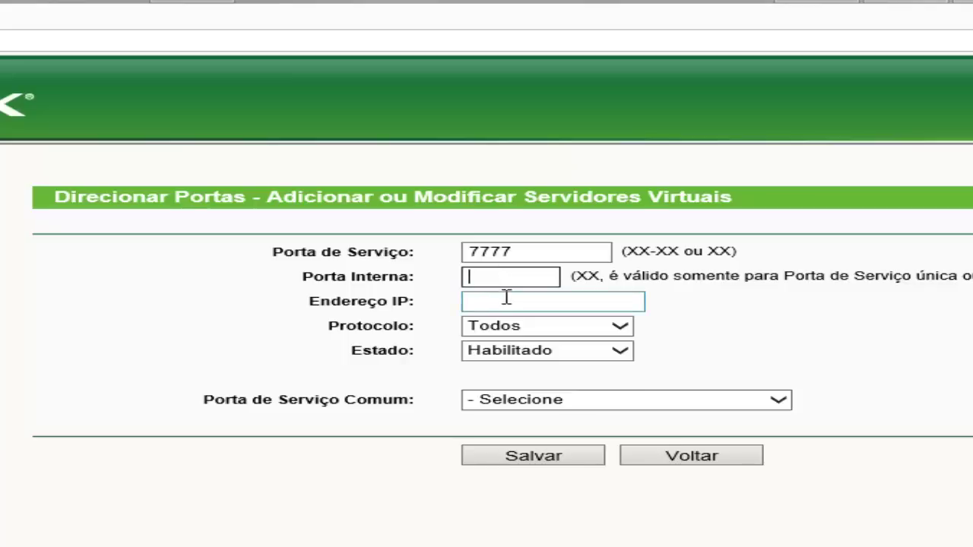
{"action": "left_click", "coordinate": [506, 297]}
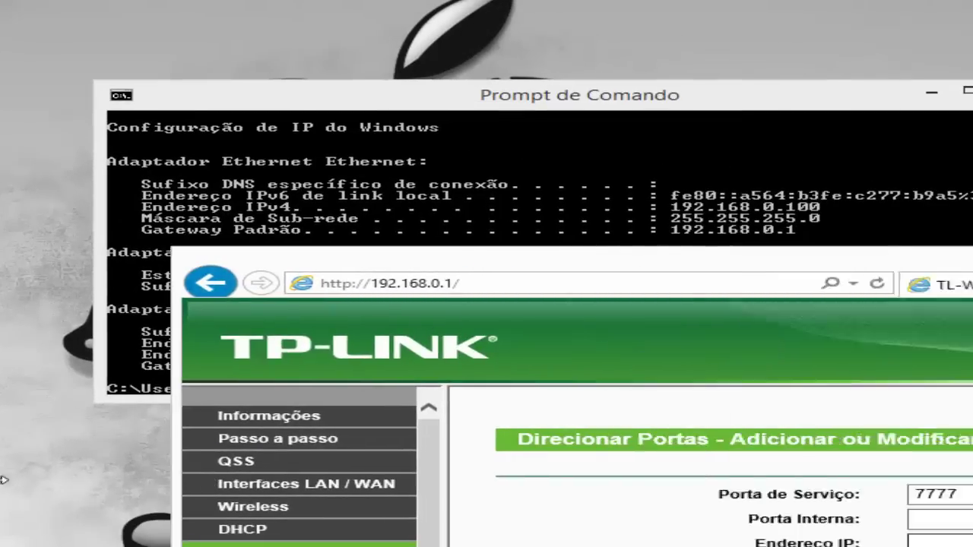
Send the rule to 192.168.0.1 with protocol Todos and status Habilitado, and save it
{"action": "left_click_drag", "start_coordinate": [553, 474], "coordinate": [0, 474]}
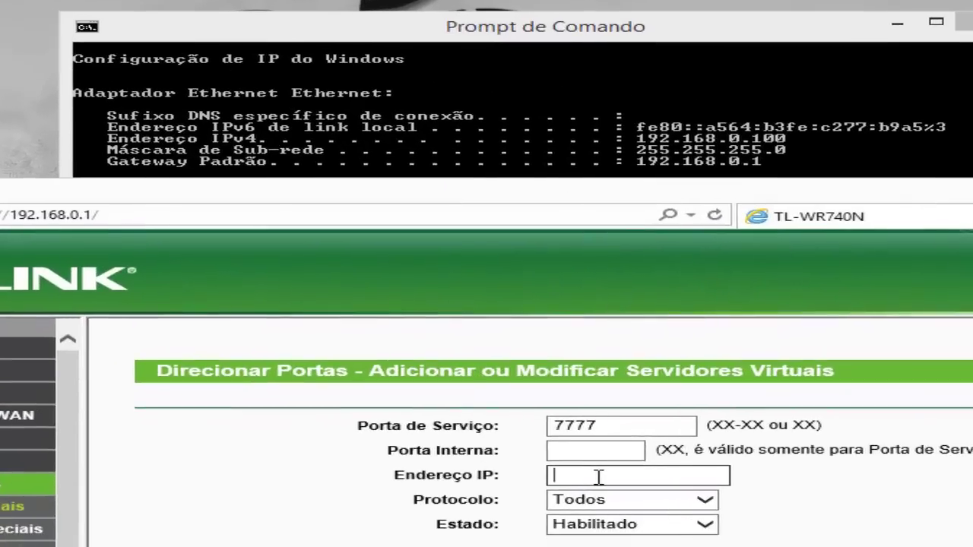
{"action": "type", "text": "19"}
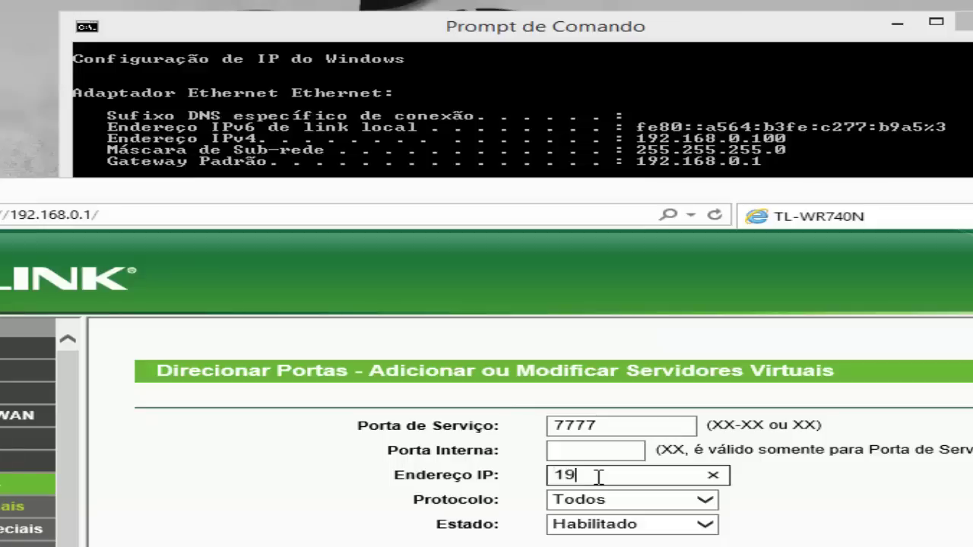
{"action": "type", "text": "2.168.0"}
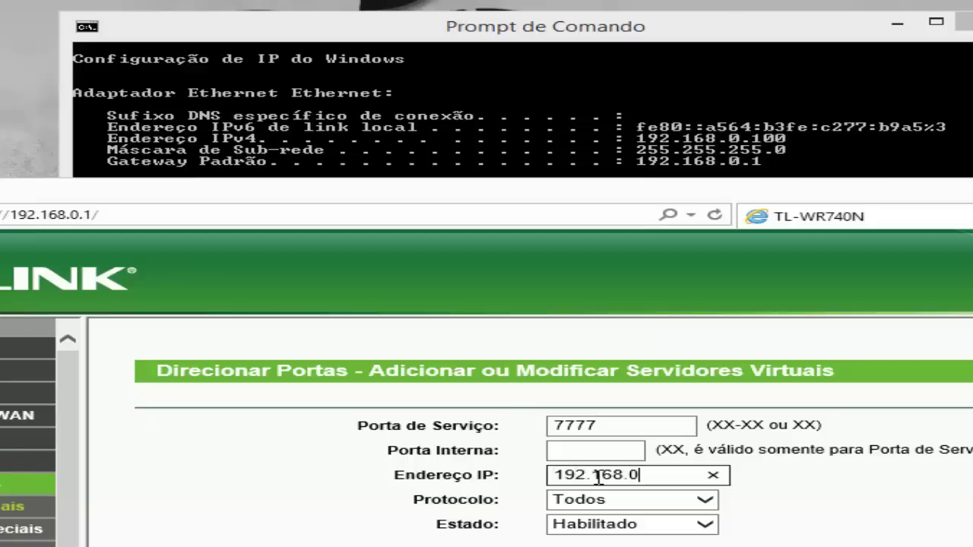
{"action": "type", "text": ".1"}
{"action": "left_click", "coordinate": [704, 500]}
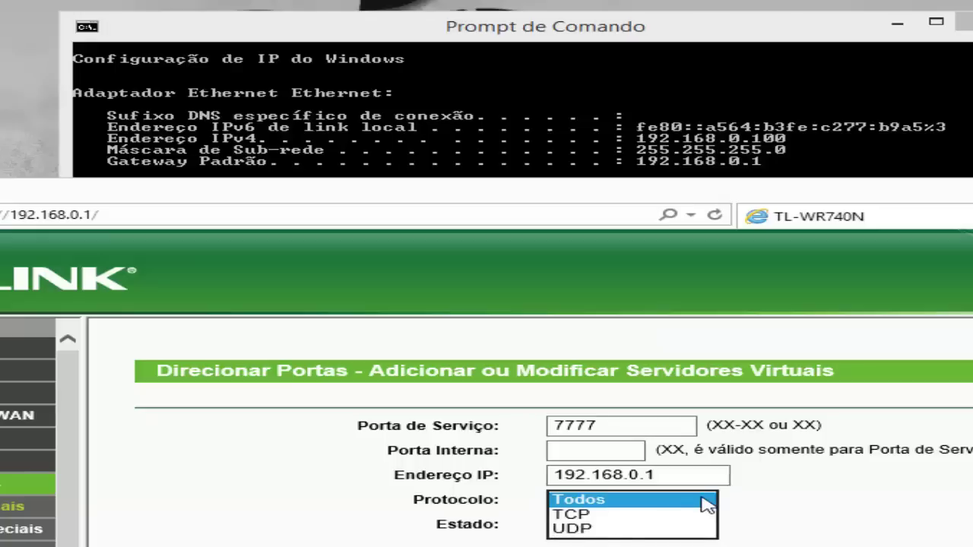
{"action": "left_click", "coordinate": [706, 502]}
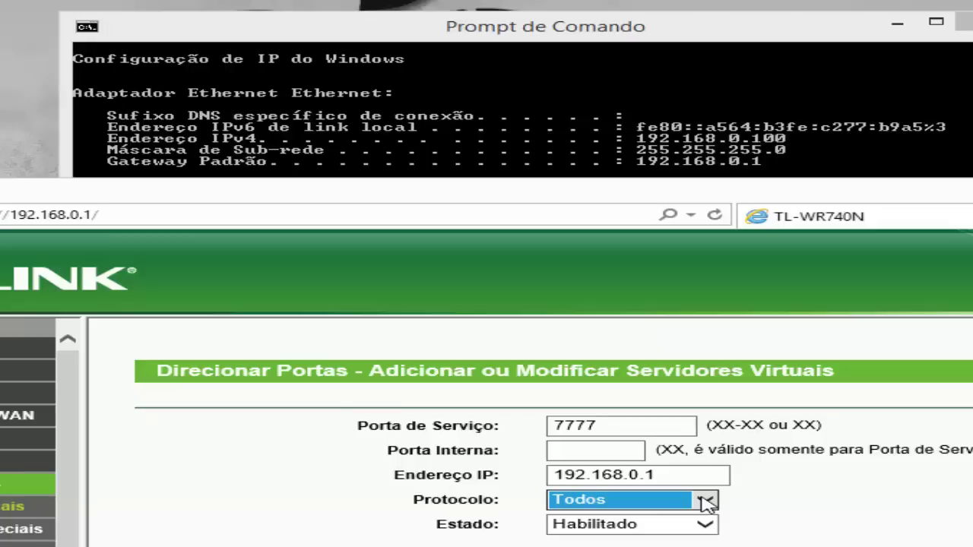
{"action": "left_click", "coordinate": [793, 510]}
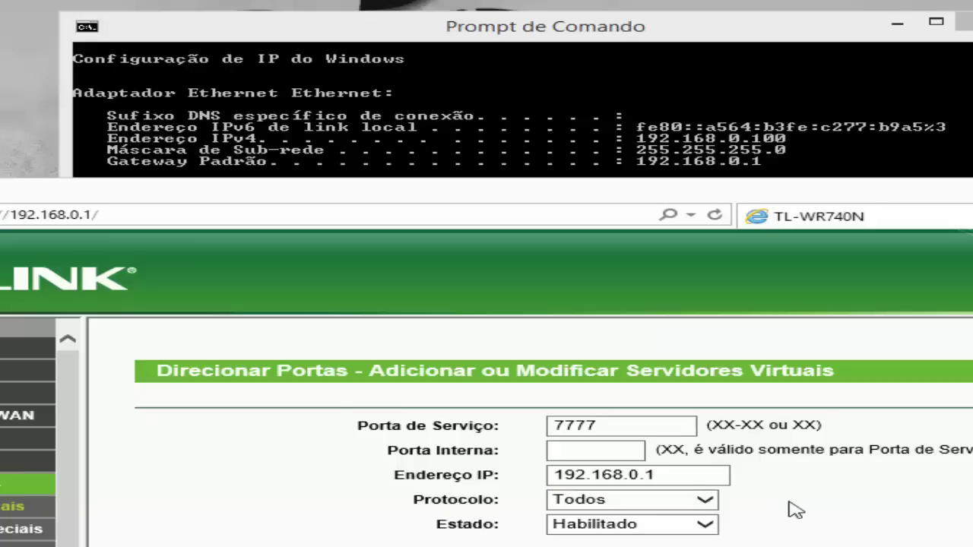
{"action": "left_click", "coordinate": [673, 525]}
{"action": "left_click", "coordinate": [674, 525]}
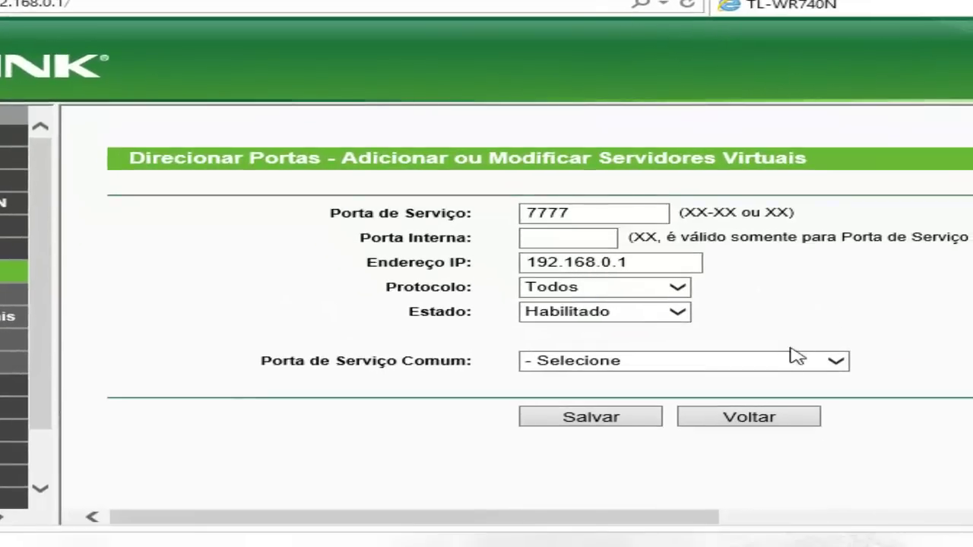
{"action": "left_click", "coordinate": [783, 407]}
{"action": "left_click", "coordinate": [617, 404]}
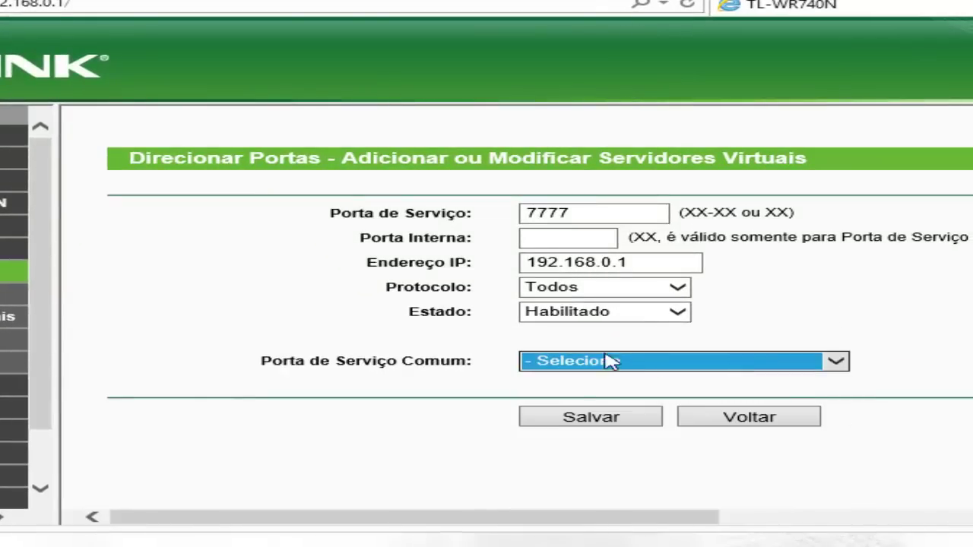
{"action": "left_click", "coordinate": [590, 421]}
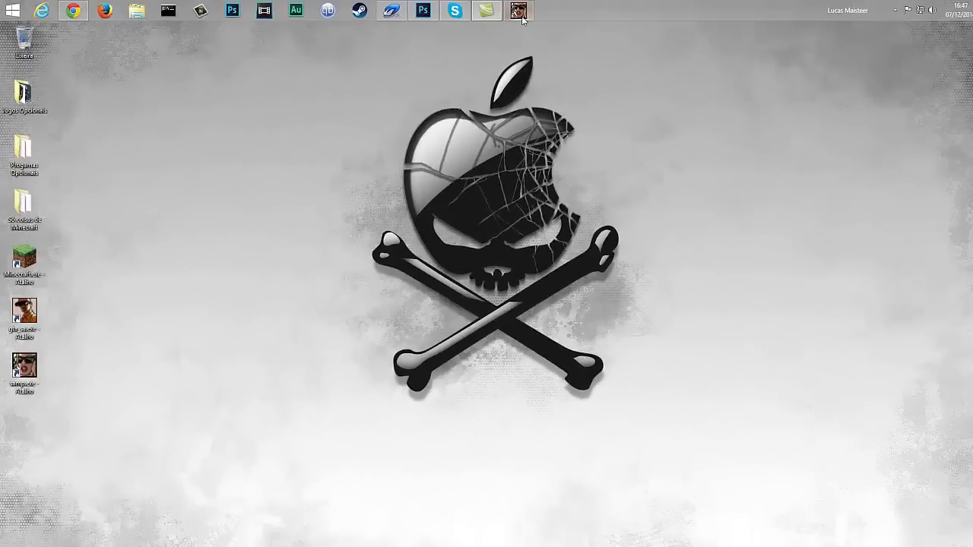
Return to SA-MP and re-enter the Trakinaz nickname in the Name field
{"action": "left_click", "coordinate": [522, 17]}
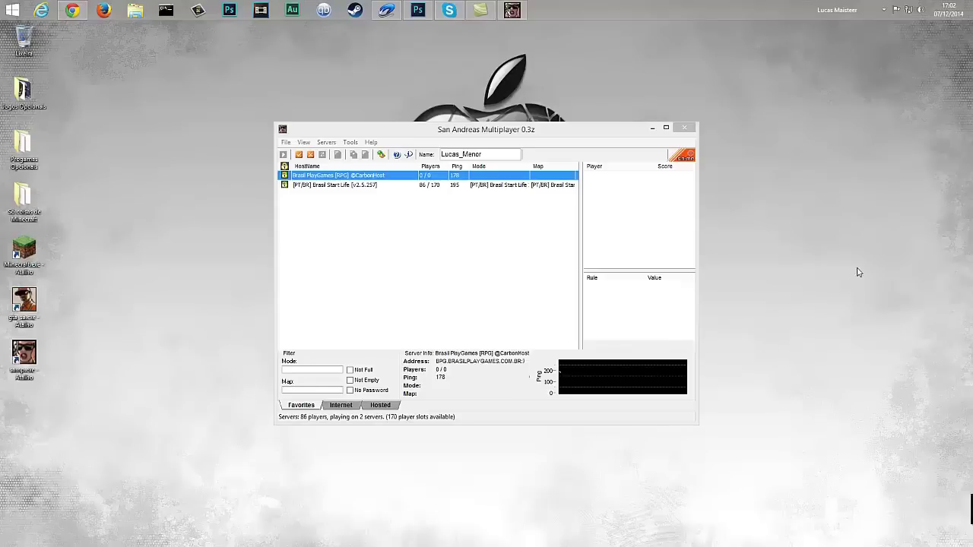
{"action": "left_click_drag", "start_coordinate": [479, 130], "coordinate": [502, 122]}
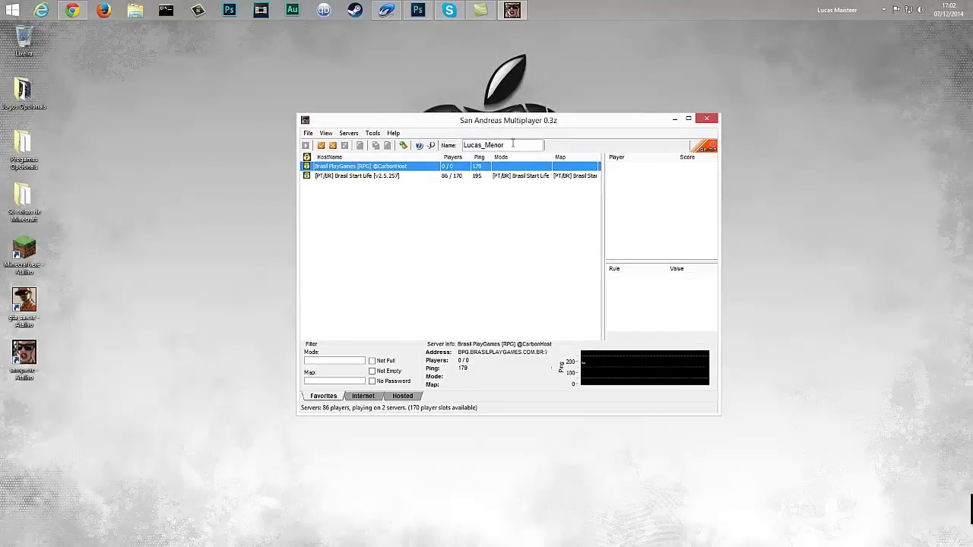
{"action": "left_click", "coordinate": [507, 147]}
{"action": "key", "text": "BackSpace"}
{"action": "key", "text": "BackSpace"}
{"action": "key", "text": "BackSpace"}
{"action": "key", "text": "BackSpace"}
{"action": "key", "text": "BackSpace"}
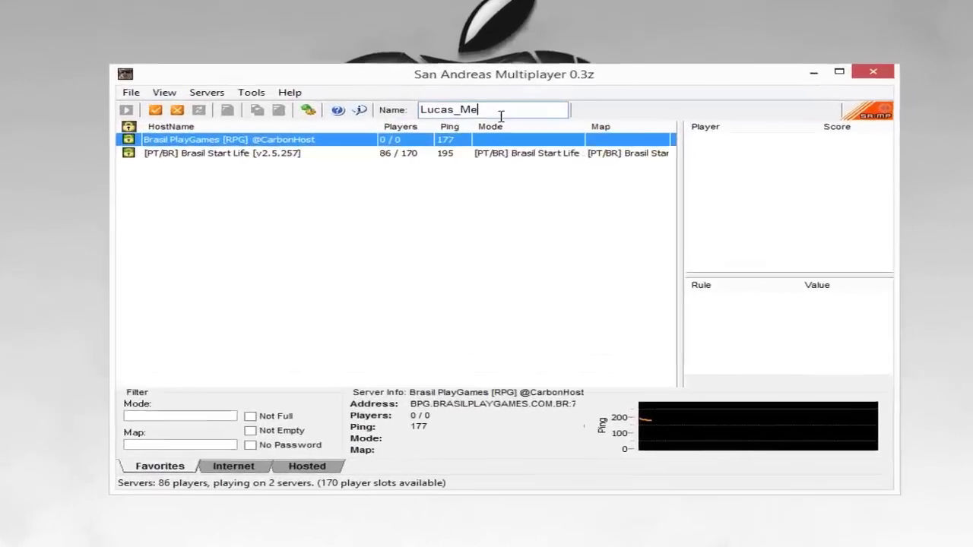
{"action": "type", "text": "Tr"}
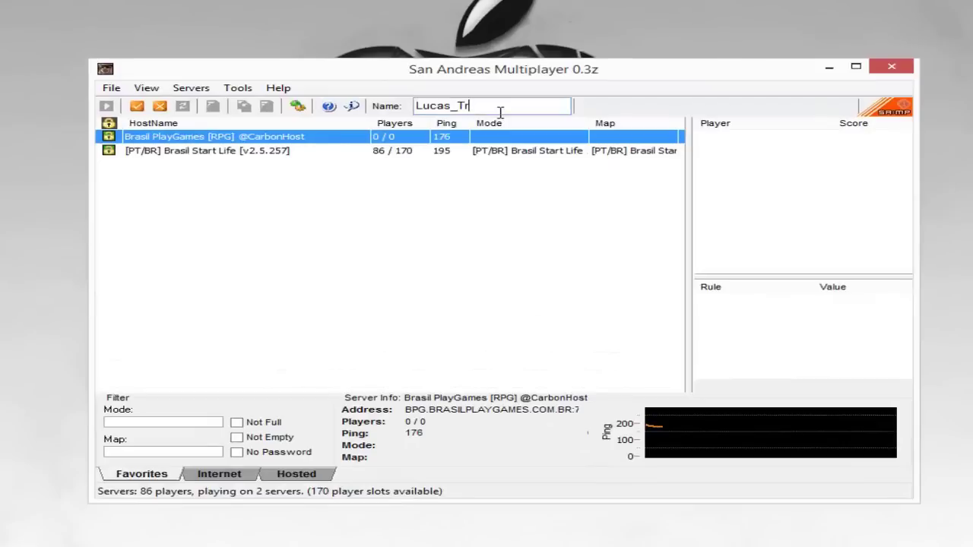
{"action": "type", "text": "akinaz"}
{"action": "left_click", "coordinate": [593, 207]}
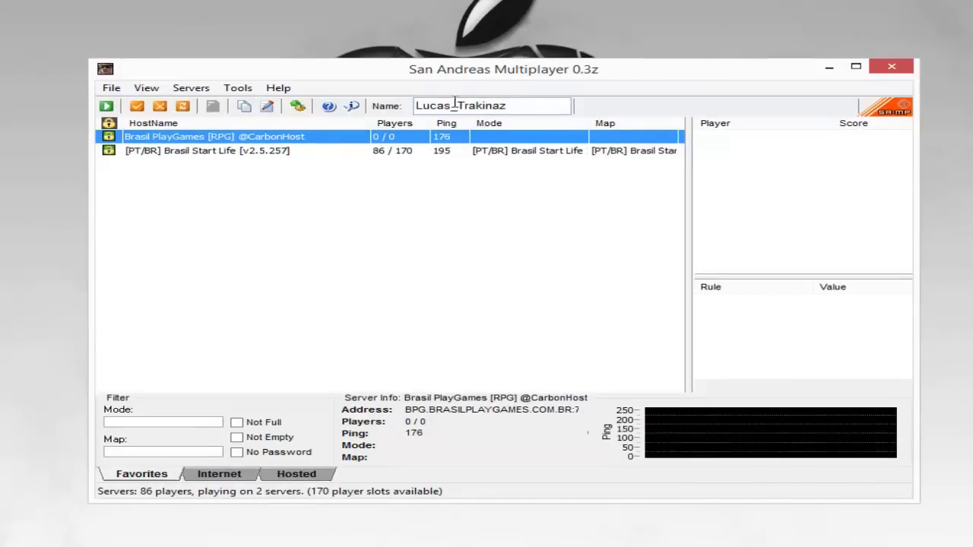
Select the [PT/BR] Brasil Start Life server to load its details
{"action": "left_click", "coordinate": [441, 152]}
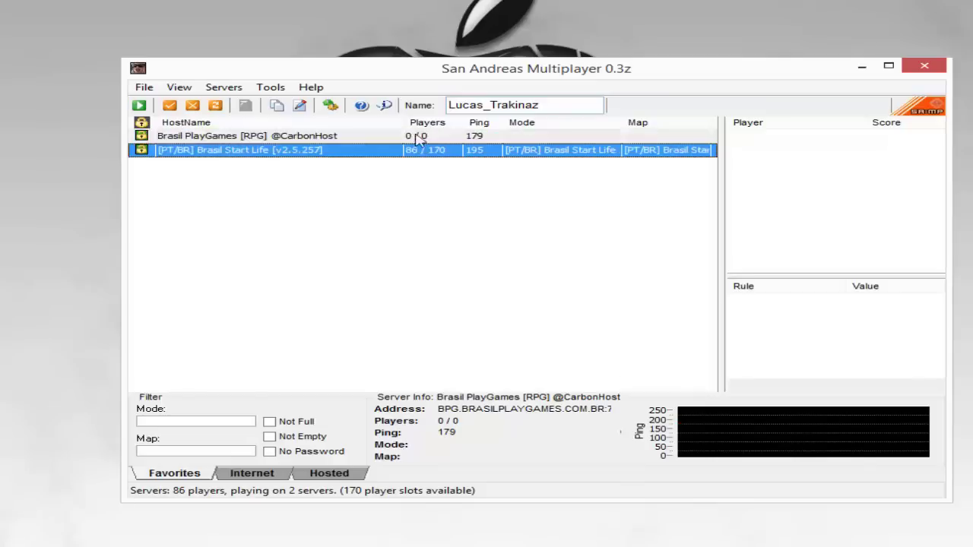
{"action": "right_click", "coordinate": [393, 182]}
{"action": "left_click", "coordinate": [371, 149]}
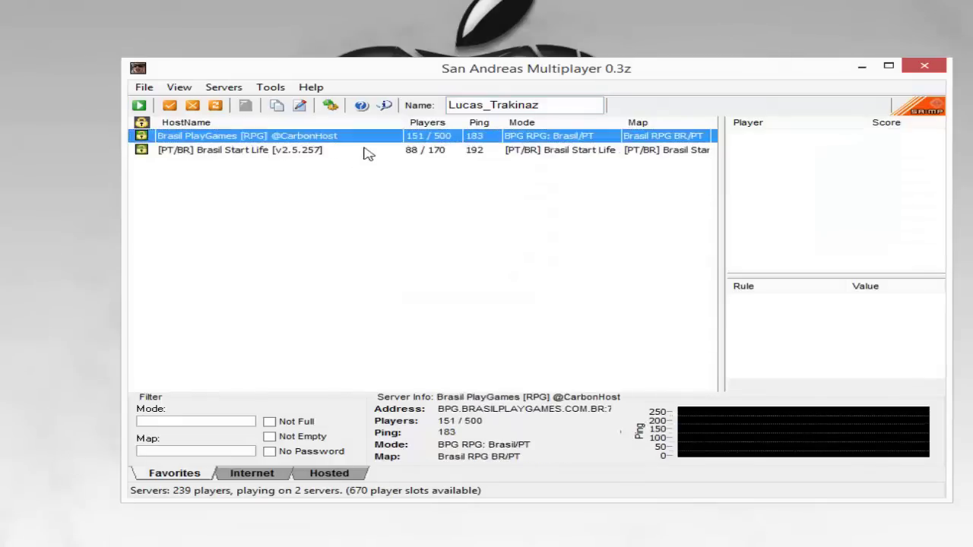
{"action": "left_click", "coordinate": [371, 148]}
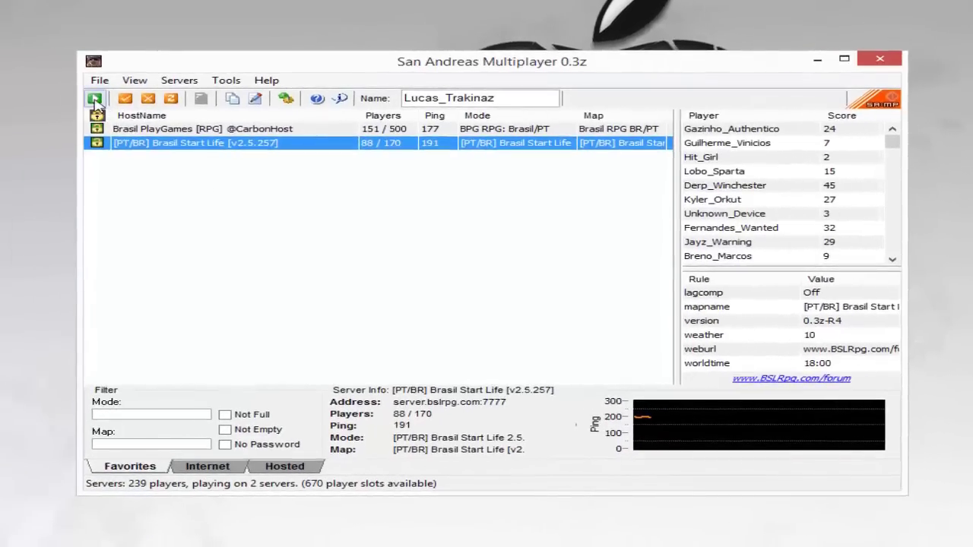
Connect to Brasil Start Life, then exit the game with the /quit chat command
{"action": "left_click", "coordinate": [67, 99]}
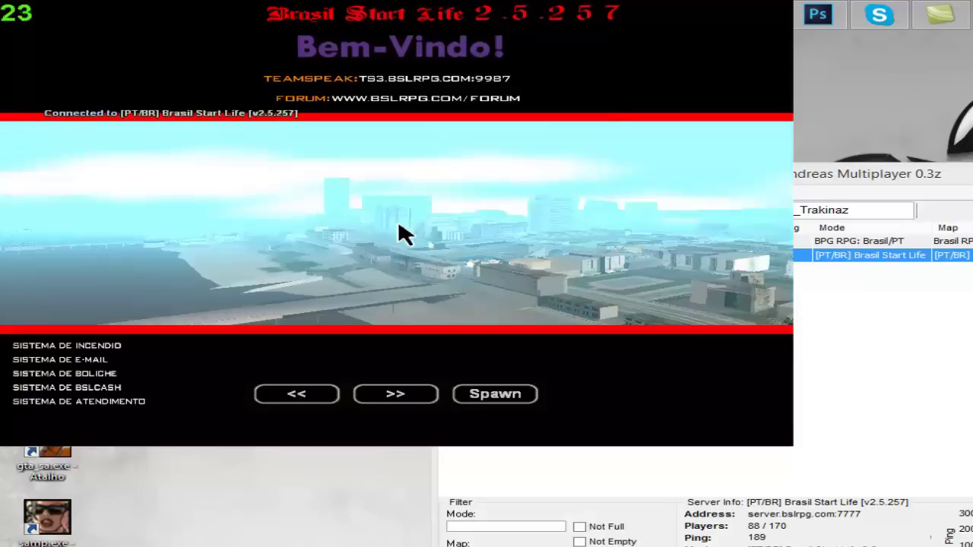
{"action": "type", "text": "t/qui"}
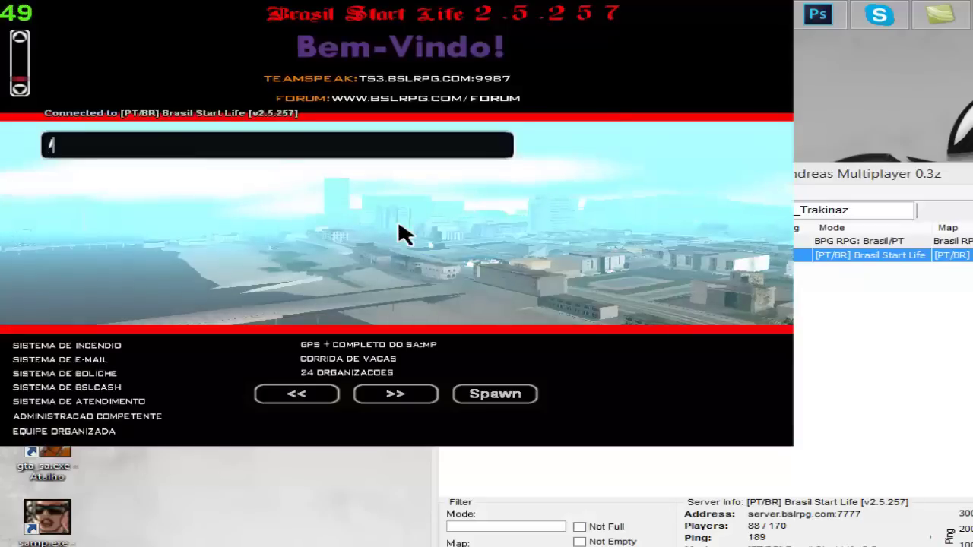
{"action": "type", "text": "t"}
{"action": "key", "text": "Return"}
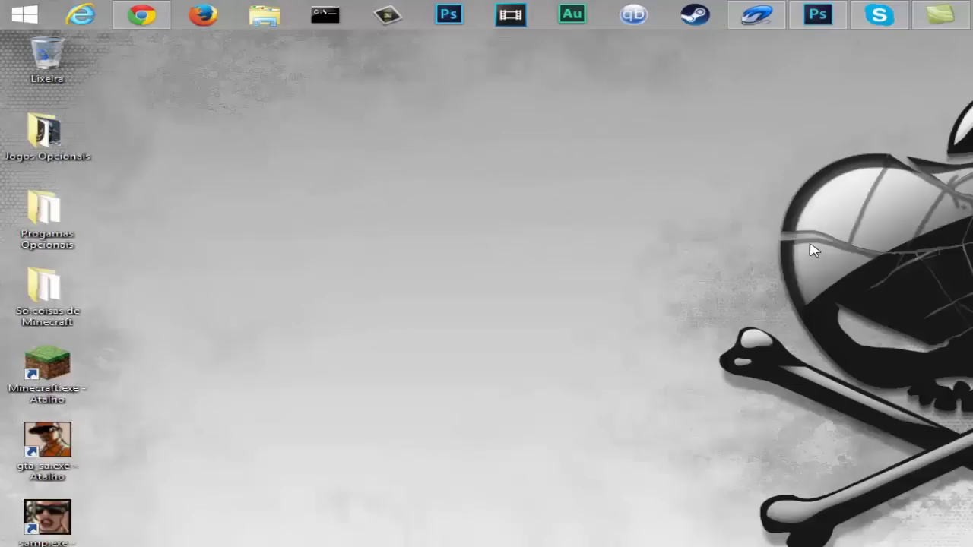
Reposition the server browser, reselect Brasil Start Life, close it with Alt+F4, and select the samp shortcut
{"action": "left_click_drag", "start_coordinate": [913, 251], "coordinate": [694, 166]}
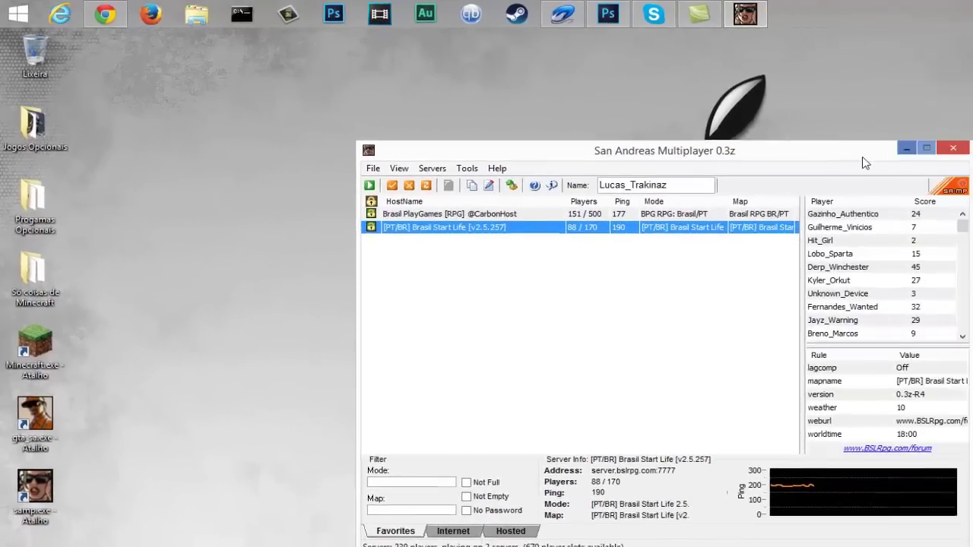
{"action": "left_click_drag", "start_coordinate": [787, 159], "coordinate": [844, 183]}
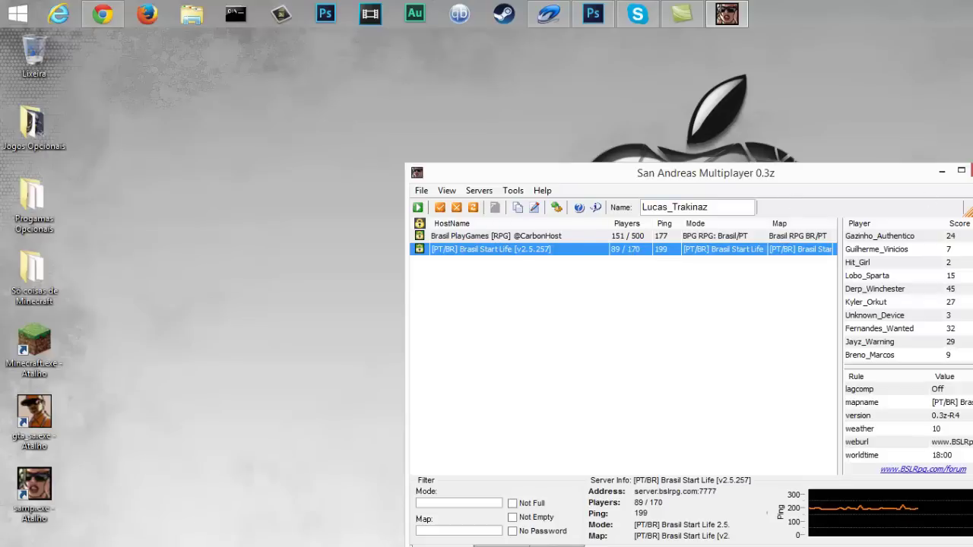
{"action": "left_click", "coordinate": [630, 239]}
{"action": "left_click", "coordinate": [641, 250]}
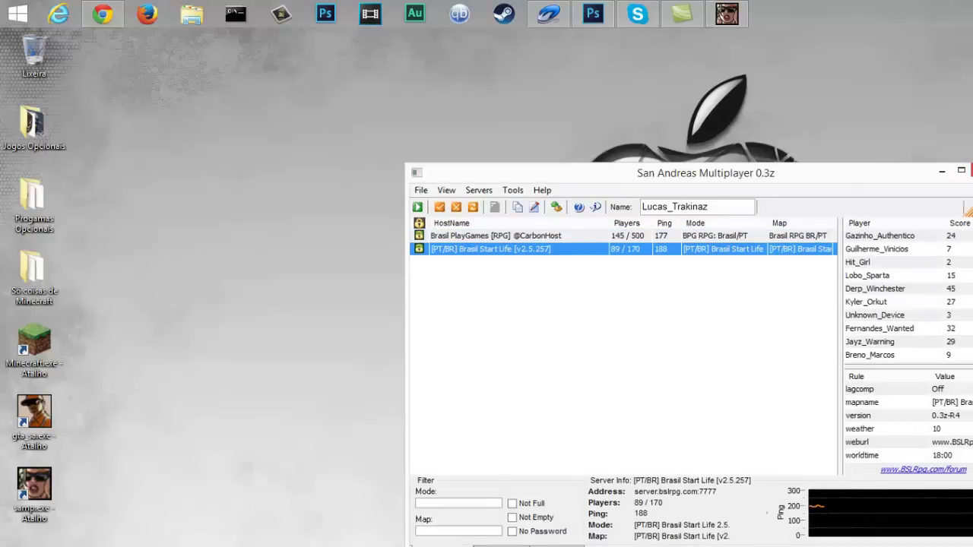
{"action": "key", "text": "alt+F4"}
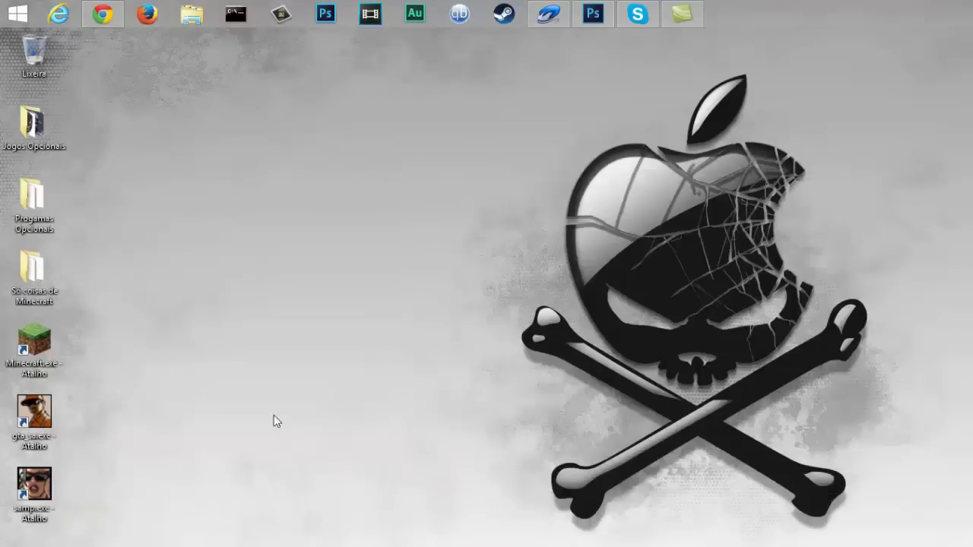
{"action": "left_click_drag", "start_coordinate": [591, 546], "coordinate": [3, 486]}
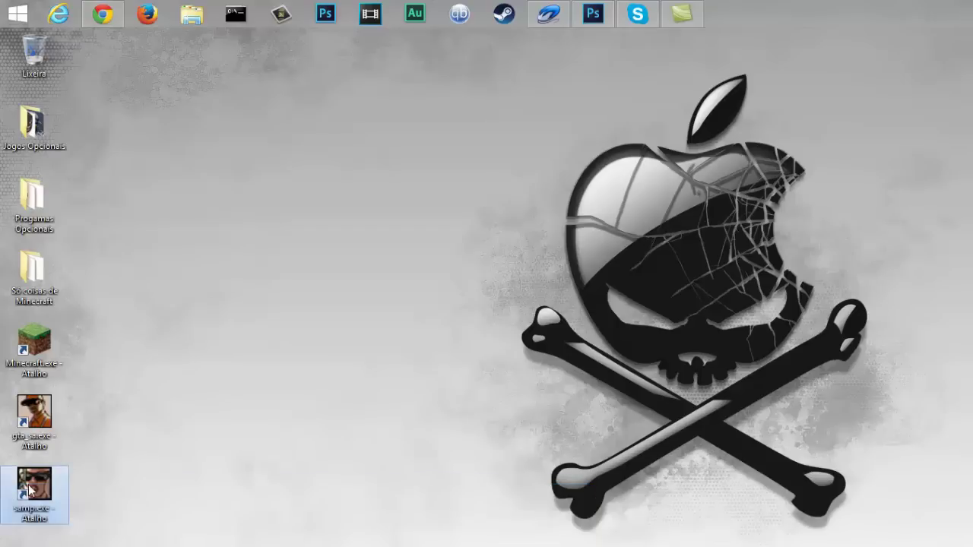
Run the samp shortcut as administrator (Executar como administrador) and bring the browser into view
{"action": "right_click", "coordinate": [29, 484]}
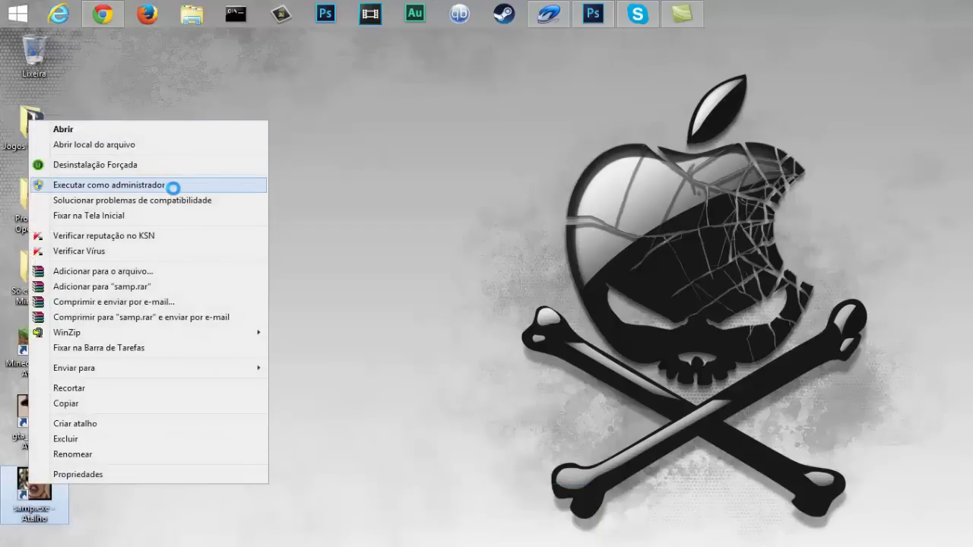
{"action": "left_click", "coordinate": [174, 187]}
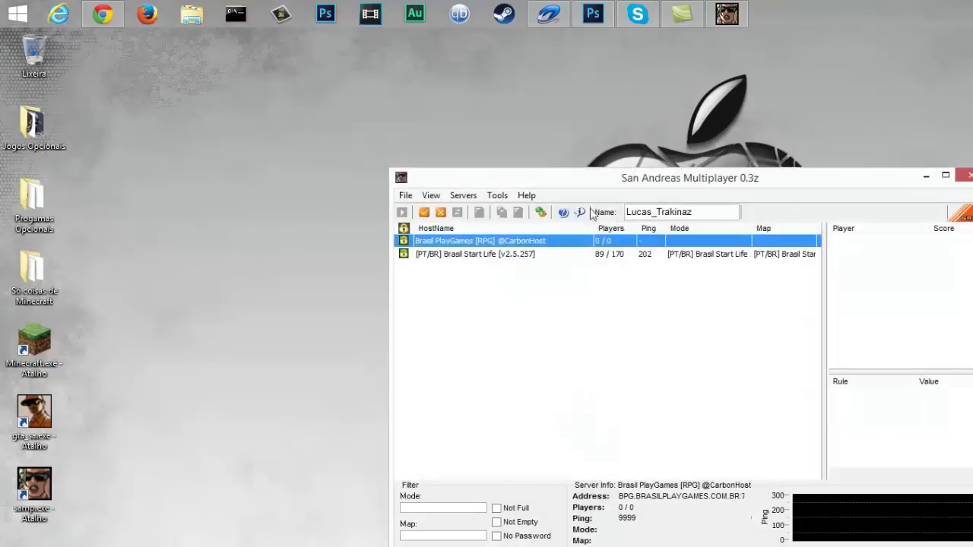
{"action": "left_click_drag", "start_coordinate": [636, 181], "coordinate": [606, 159]}
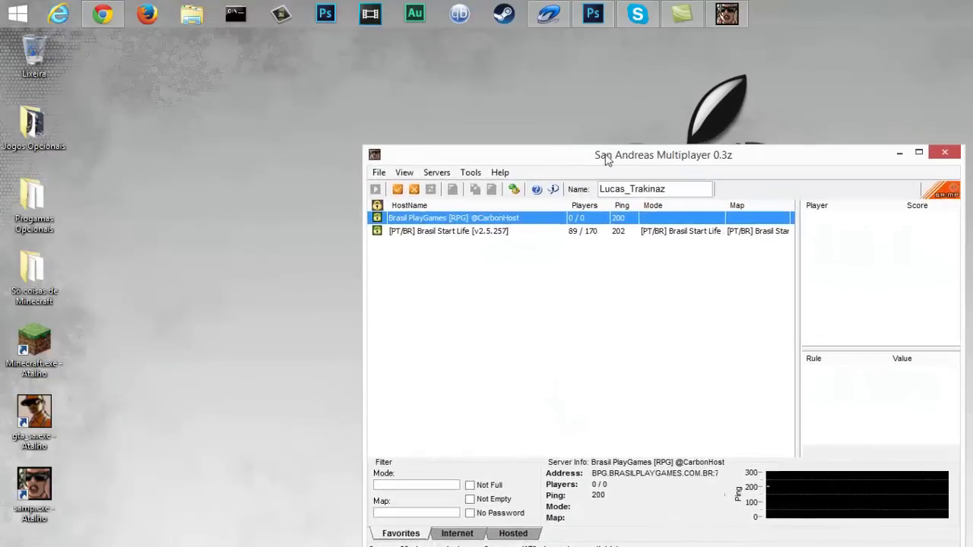
Select the Brasil Start Life server in Favorites to show its details
{"action": "left_click", "coordinate": [458, 228]}
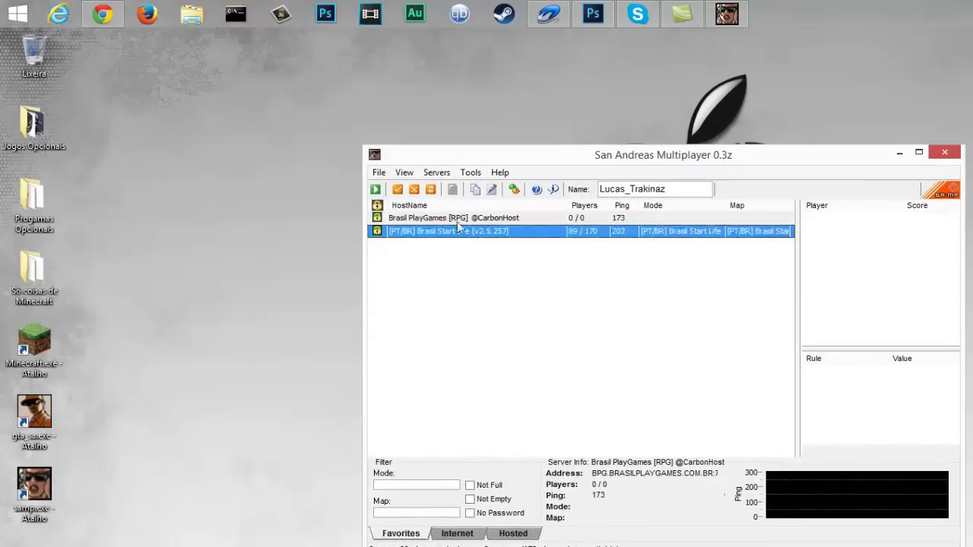
{"action": "left_click", "coordinate": [458, 221]}
{"action": "left_click", "coordinate": [512, 235]}
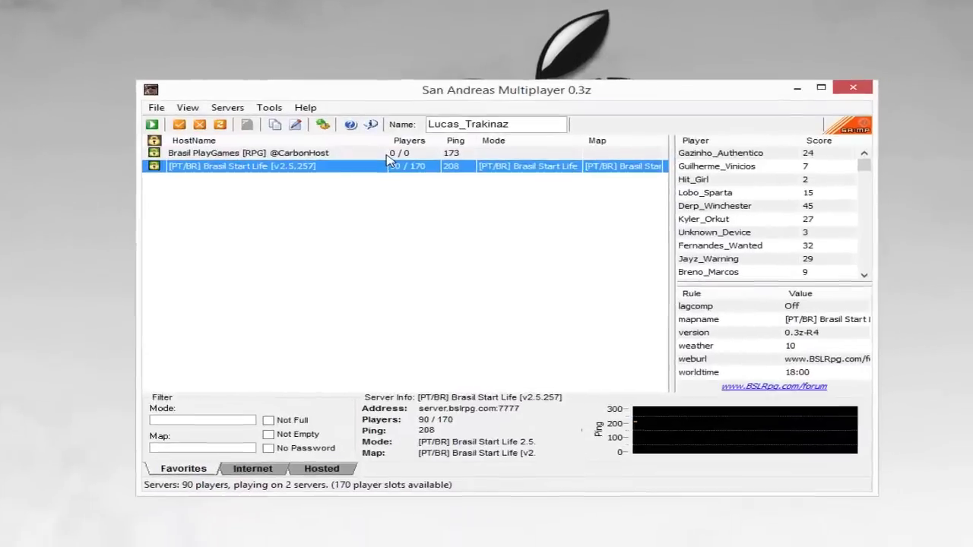
{"action": "left_click", "coordinate": [489, 190]}
{"action": "left_click", "coordinate": [488, 201]}
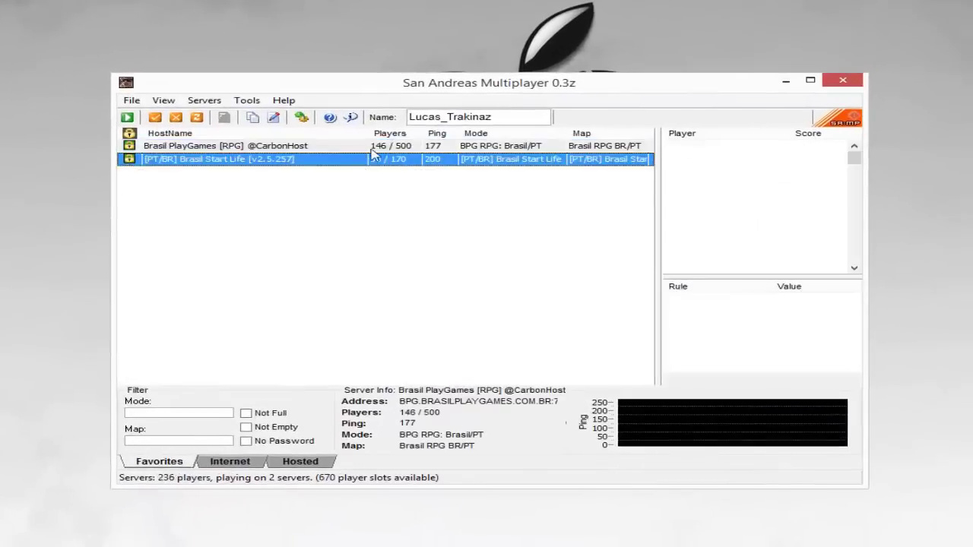
{"action": "key", "text": "Up"}
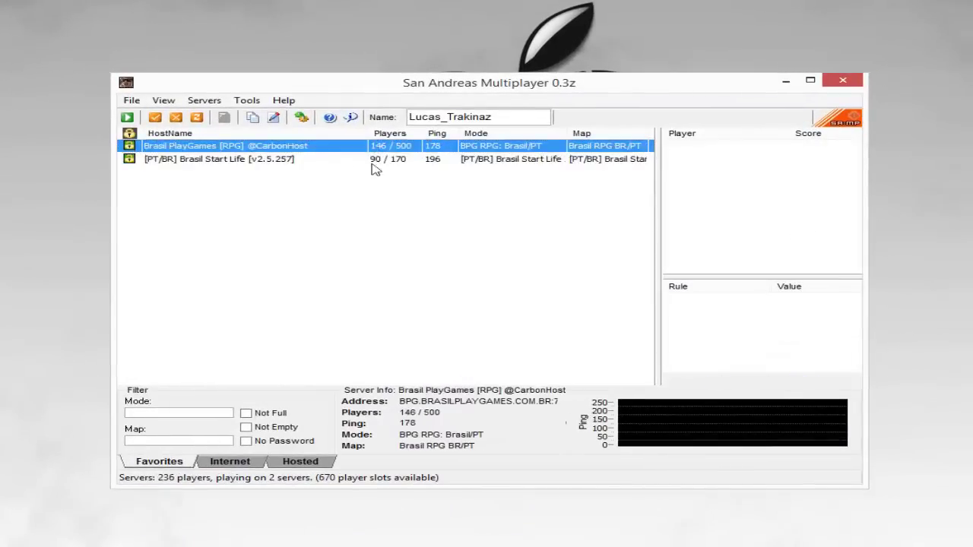
{"action": "left_click", "coordinate": [135, 160]}
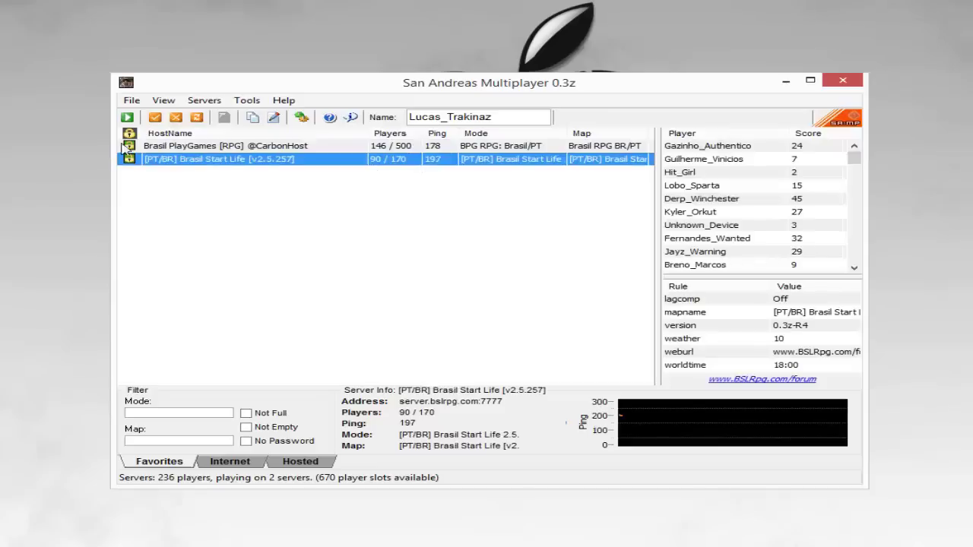
Connect to Brasil Start Life and wait for the REGISTRO password prompt
{"action": "left_click", "coordinate": [127, 117]}
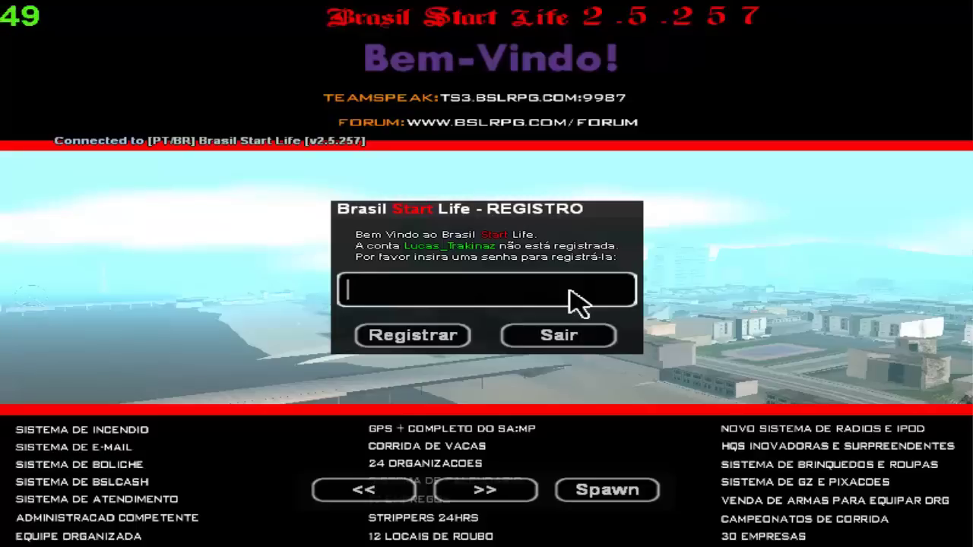
Choose Sair on the registration dialog, quit with /quit, and return to the server browser
{"action": "left_click", "coordinate": [563, 341]}
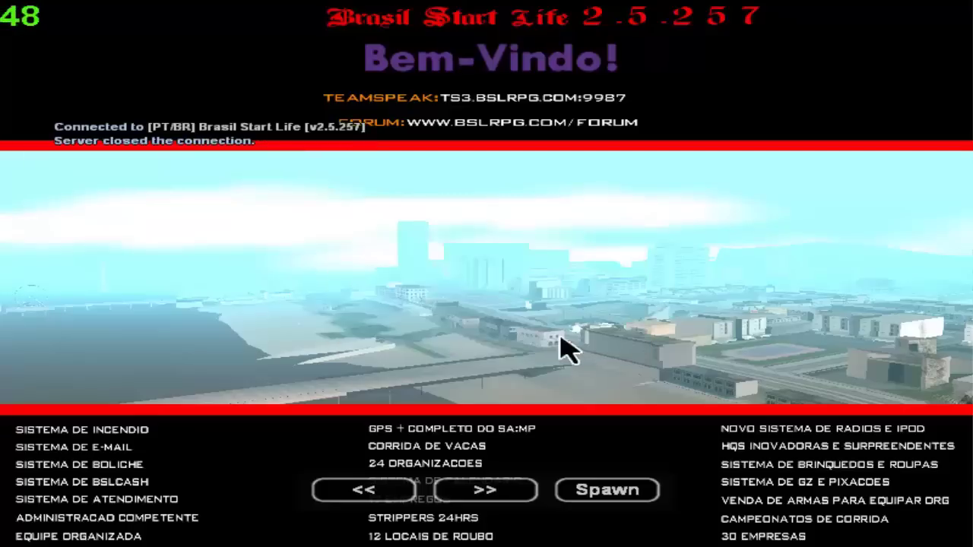
{"action": "type", "text": "t/q"}
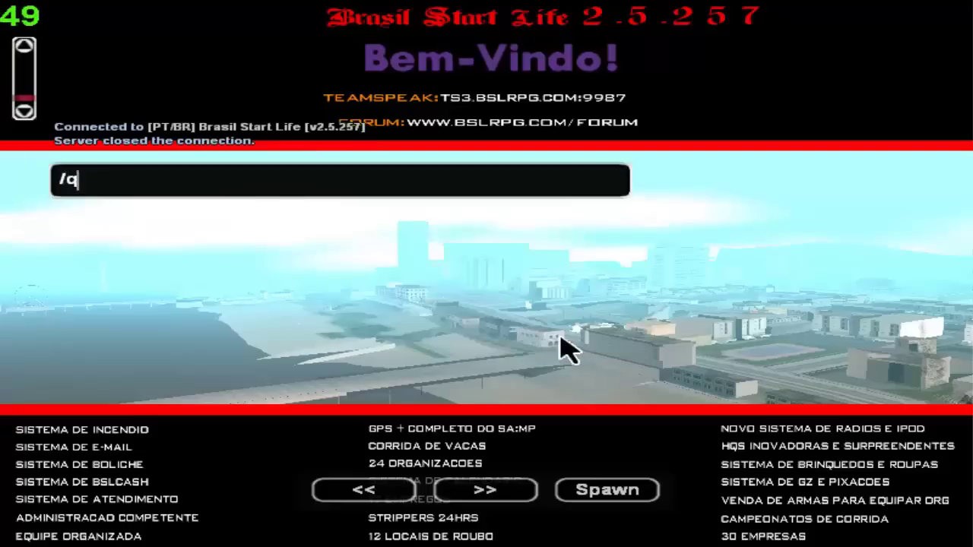
{"action": "type", "text": "uit"}
{"action": "key", "text": "Return"}
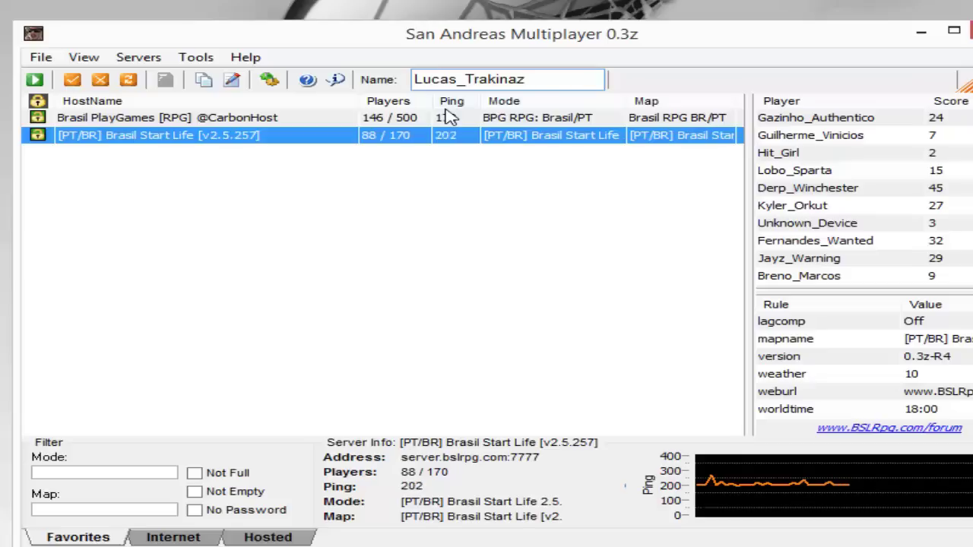
{"action": "key", "text": "alt"}
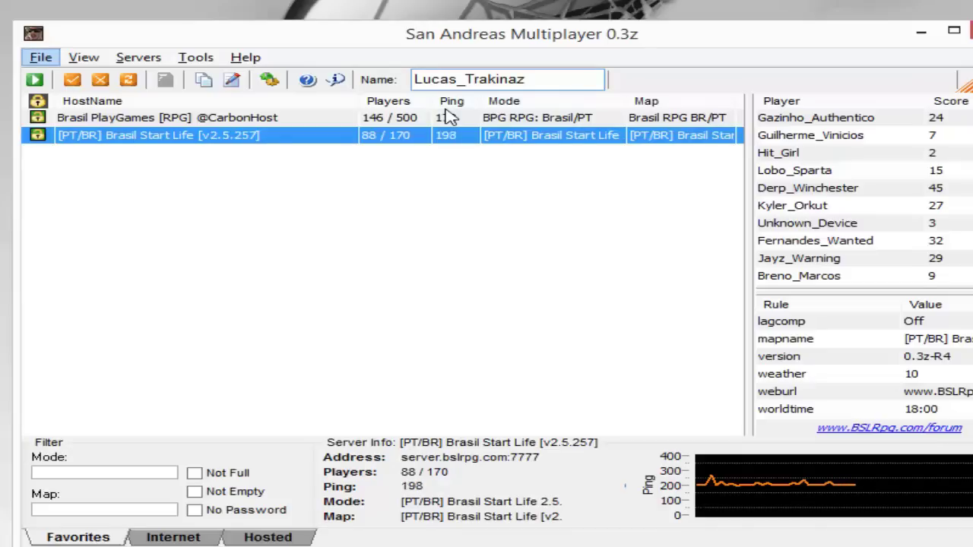